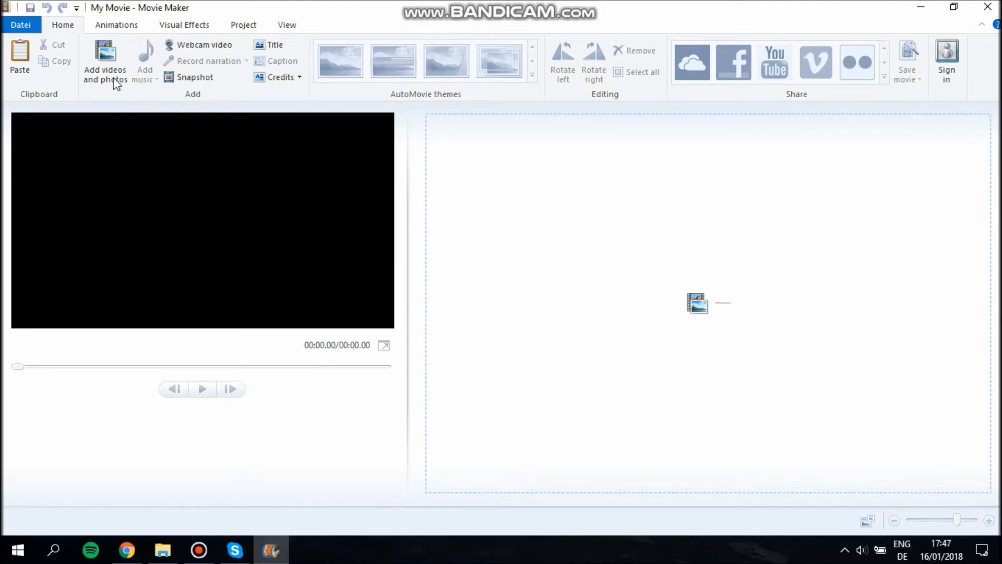
Step: Add the clips MVI_1259, MVI_1260 and MVI_1261 from the donut tower folder to the project
left_click(105, 65)
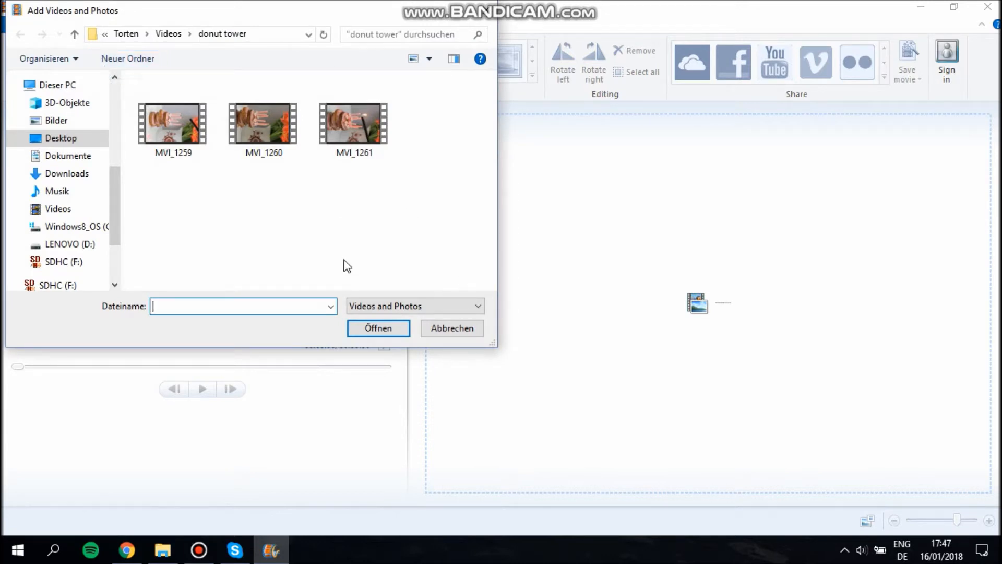
left_click(187, 126)
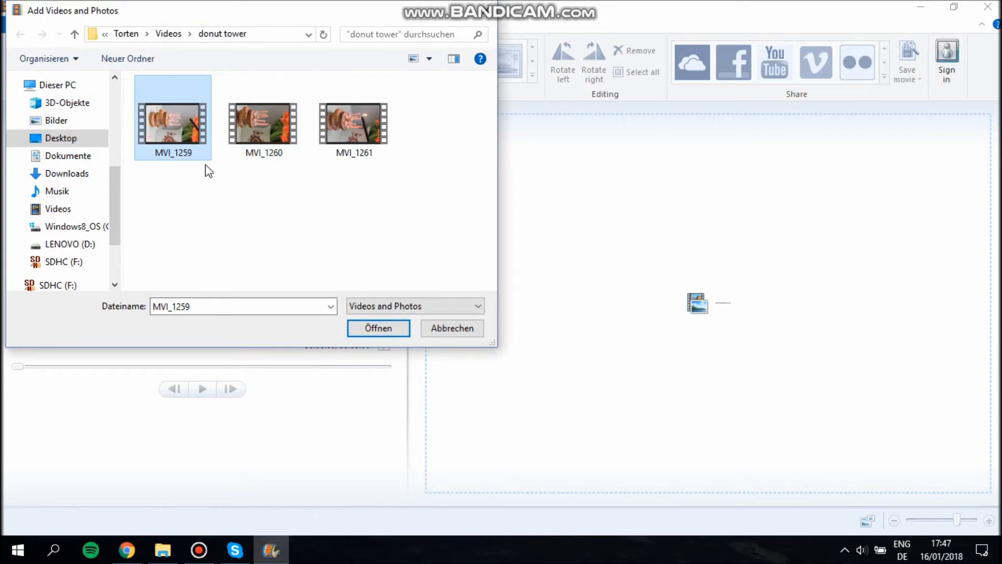
key("alt+shift")
left_click(226, 186)
key("alt+shift")
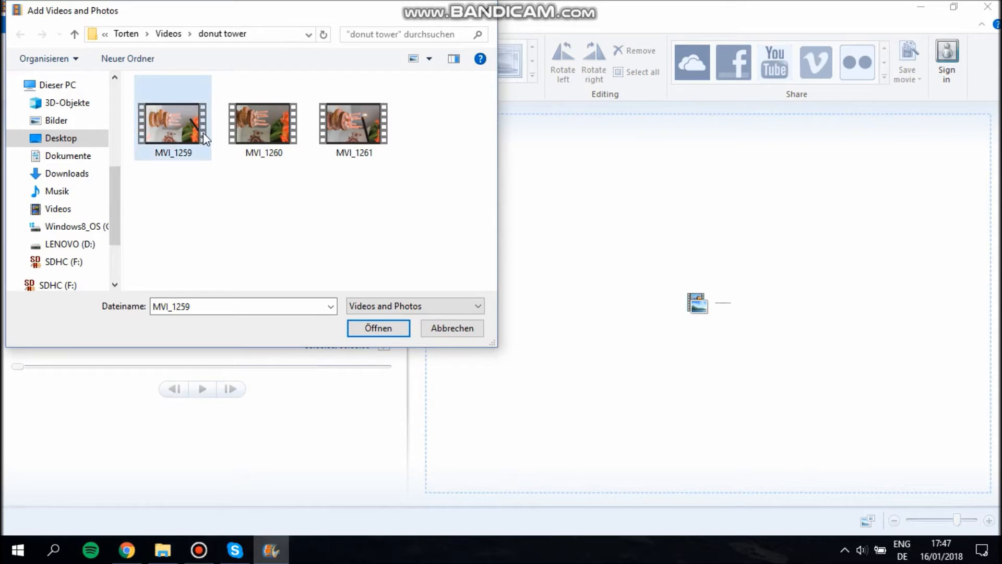
key("alt+shift")
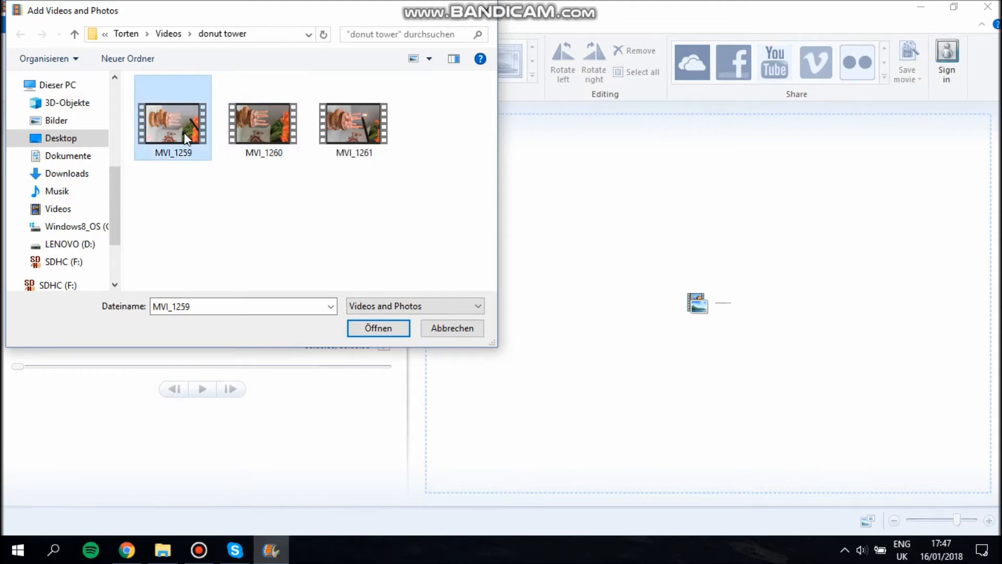
left_click(265, 130, "ctrl")
left_click(352, 139, "ctrl")
left_click(397, 333)
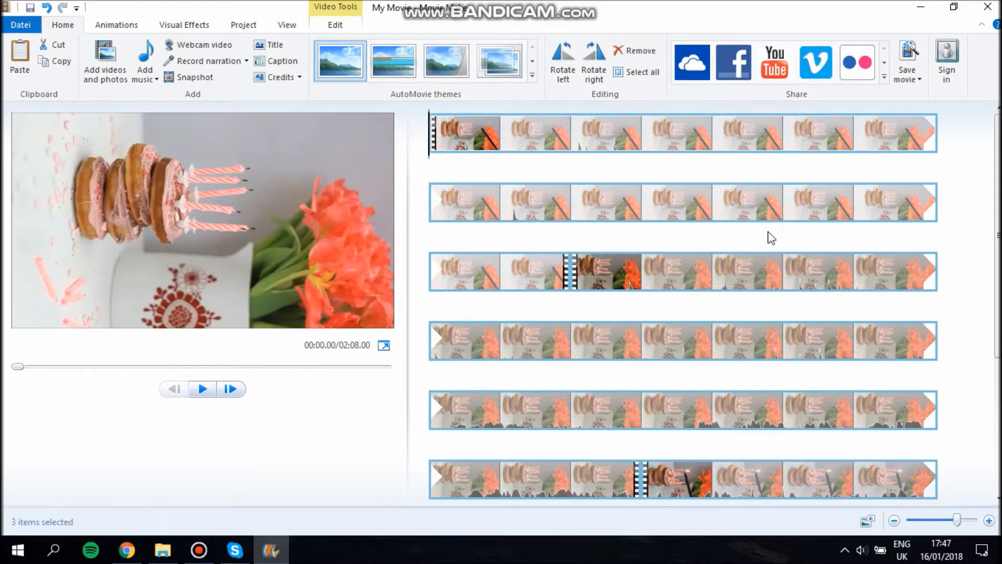
Step: Rotate the three selected clips left and turn their video volume all the way down
left_click(563, 62)
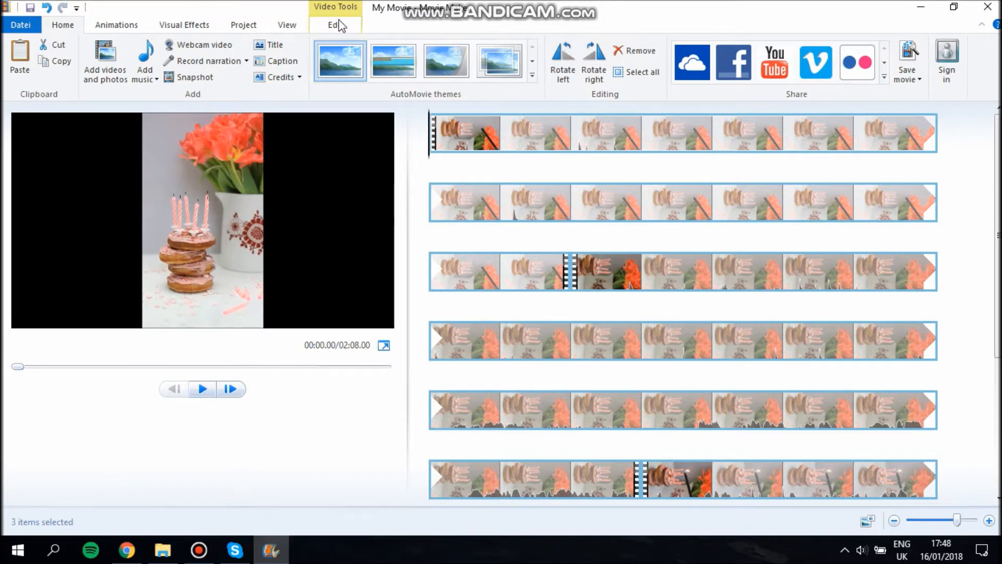
left_click(334, 25)
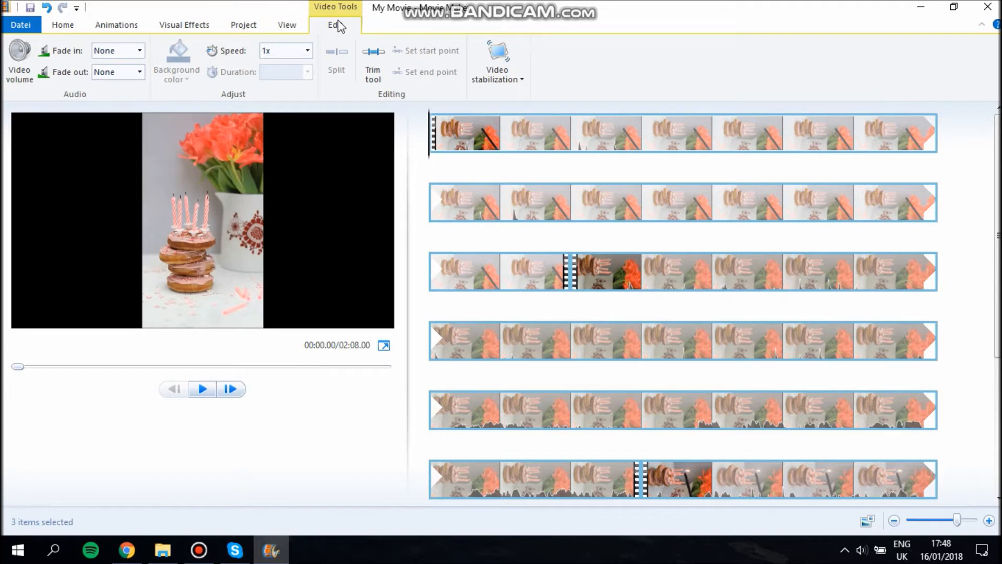
left_click(21, 75)
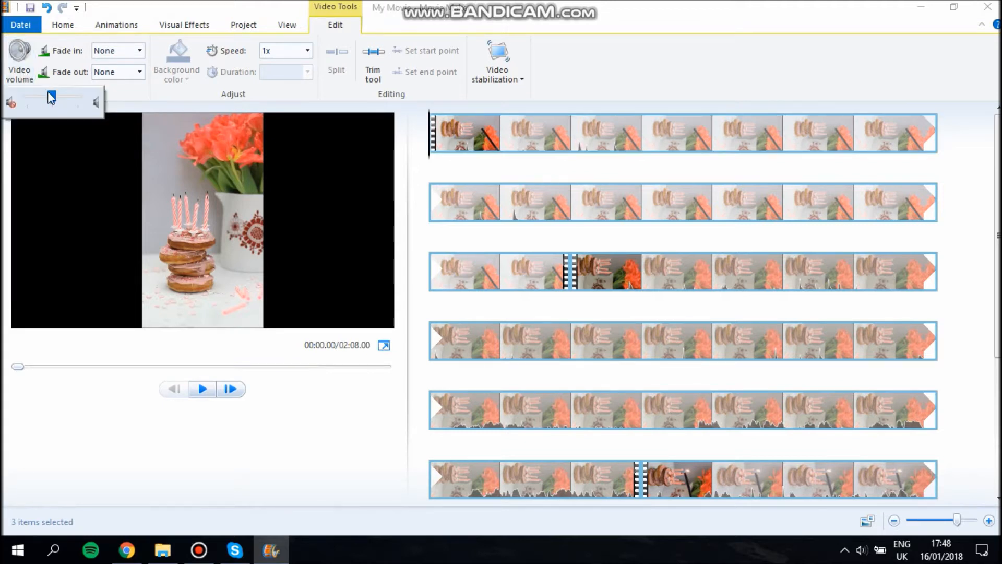
left_click_drag(52, 99, 5, 103)
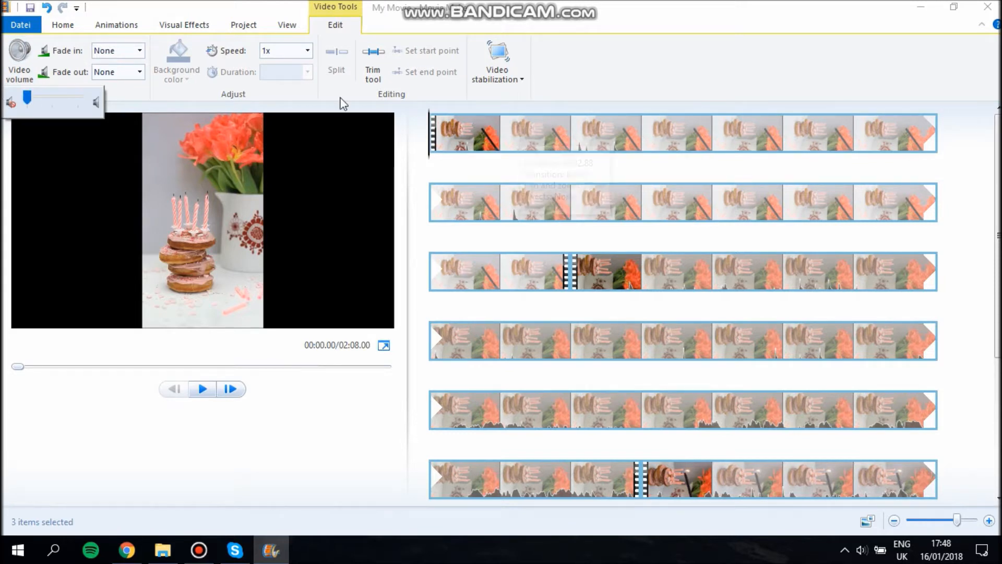
Step: Set the playback speed of the three selected clips to 2x and review the video stabilization options
left_click(308, 50)
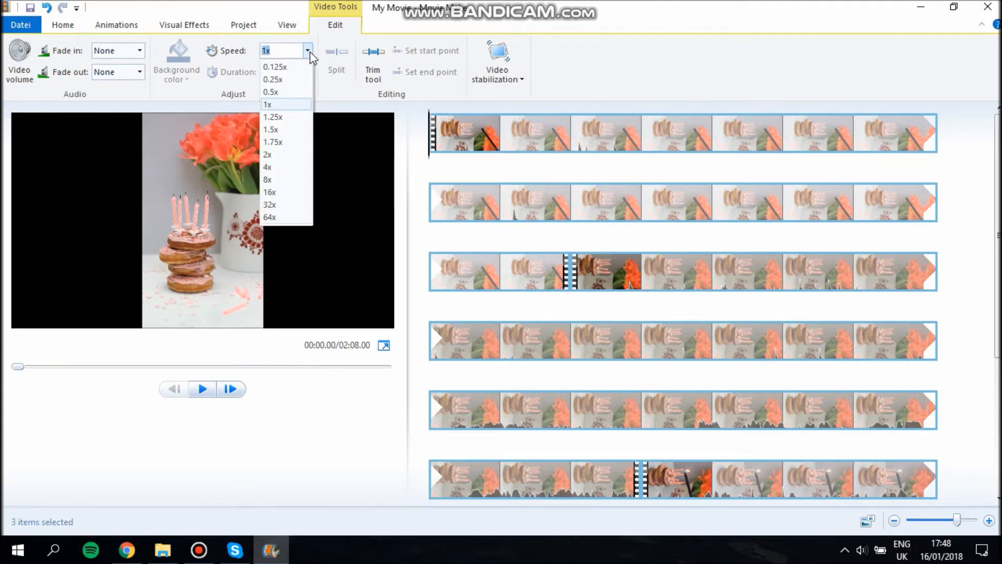
left_click(305, 157)
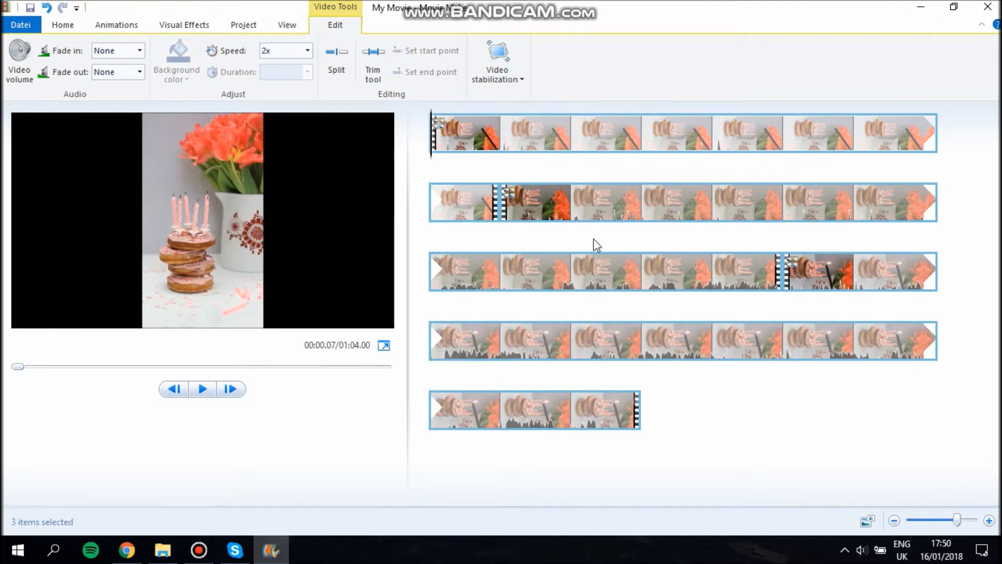
mouse_move(700, 213)
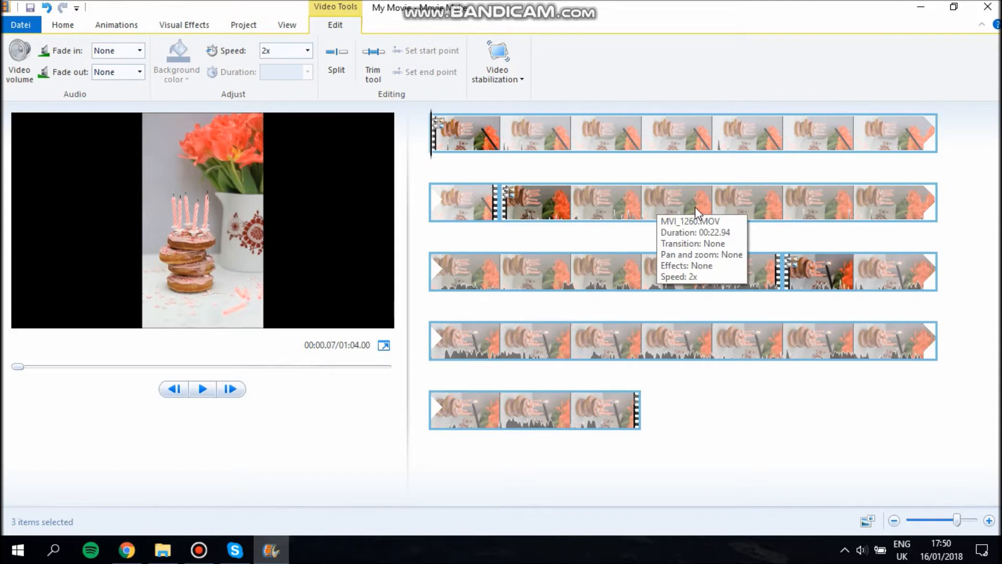
left_click(505, 68)
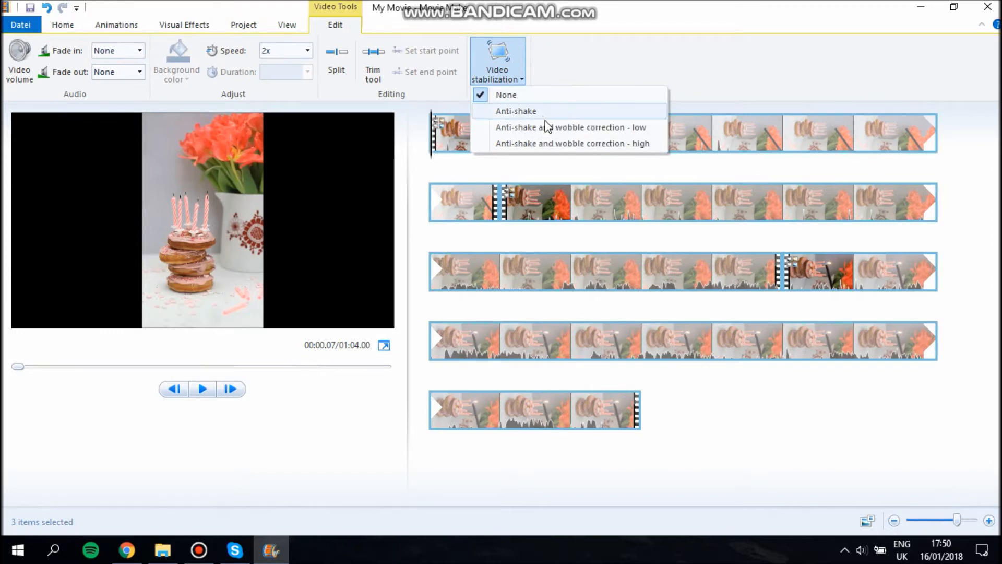
left_click(558, 34)
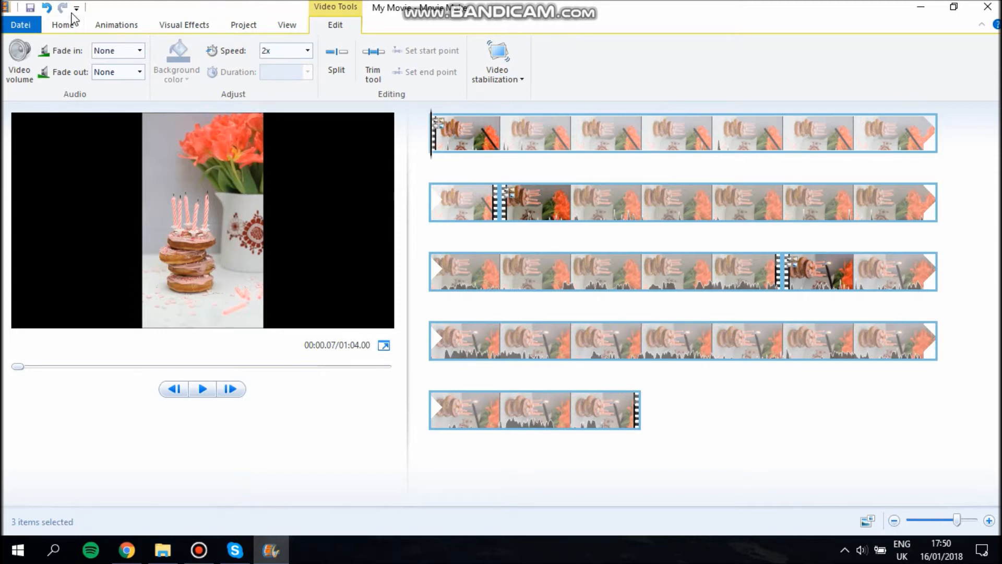
Step: Preview the first clip and set its start point at 00:01.90
left_click(74, 26)
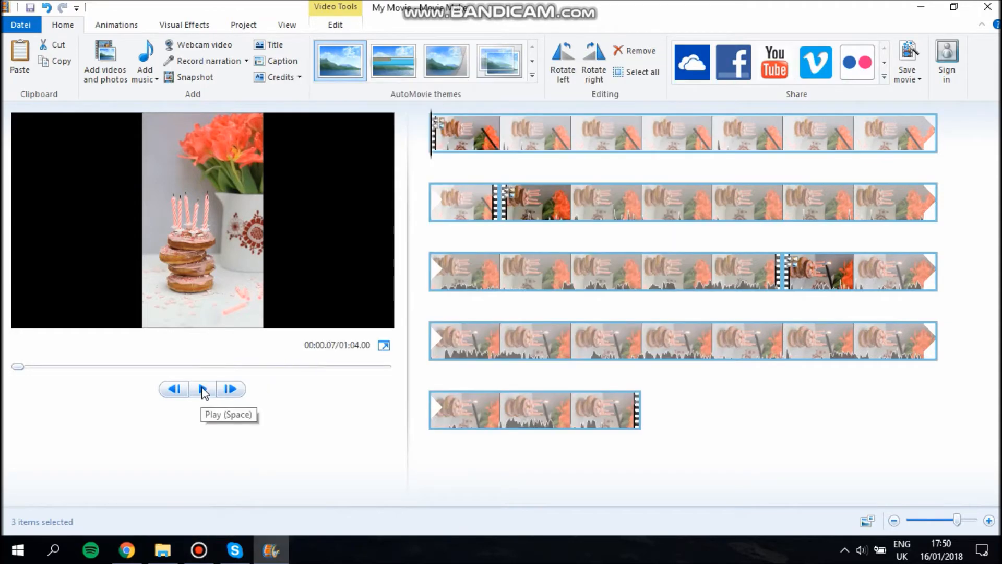
left_click(203, 389)
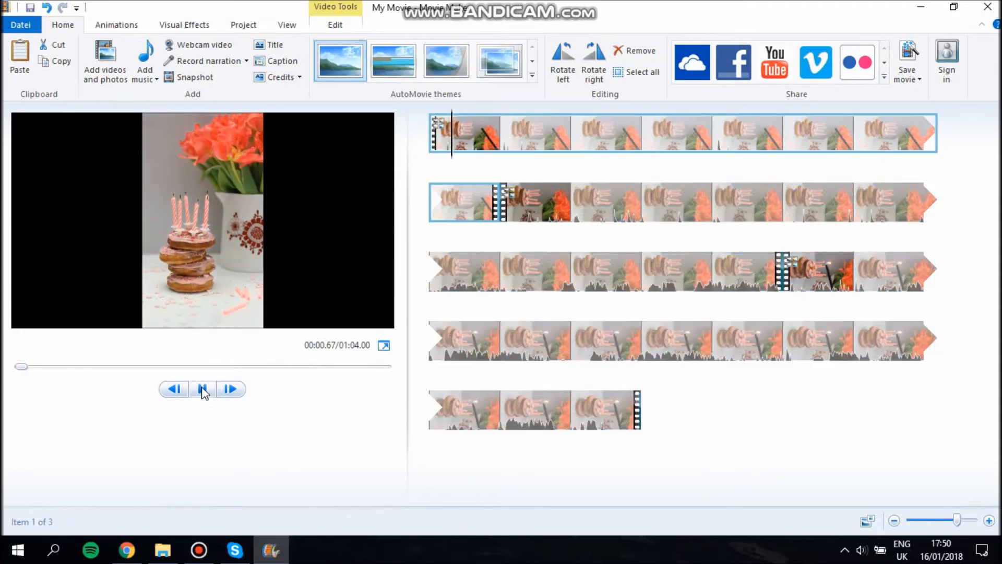
left_click(202, 390)
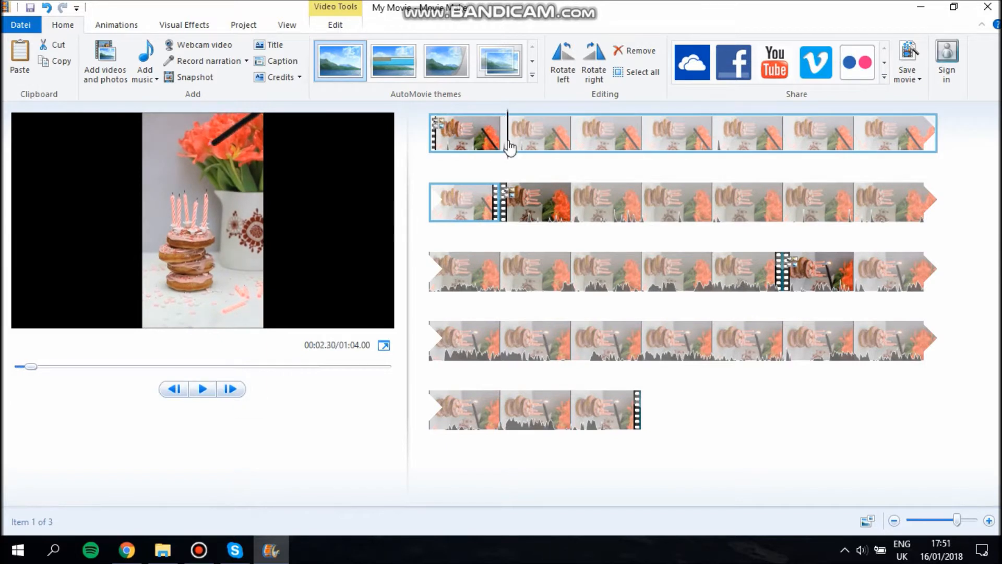
left_click_drag(508, 148, 496, 149)
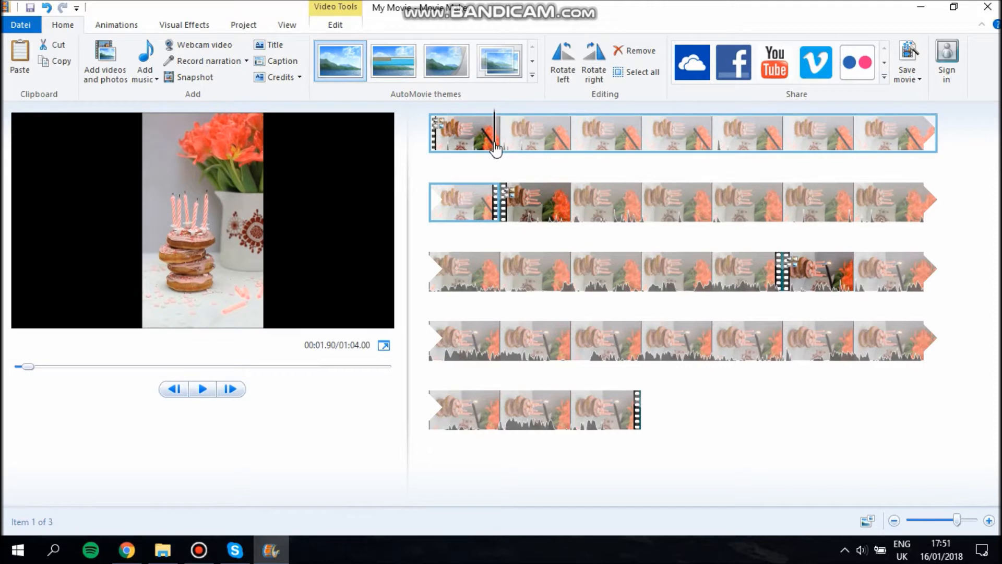
right_click(496, 149)
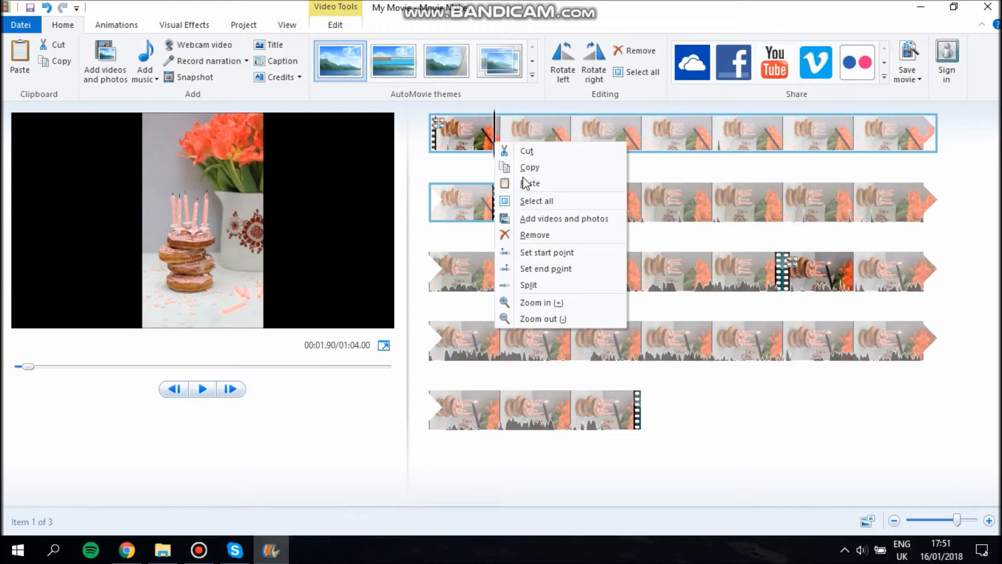
left_click(555, 255)
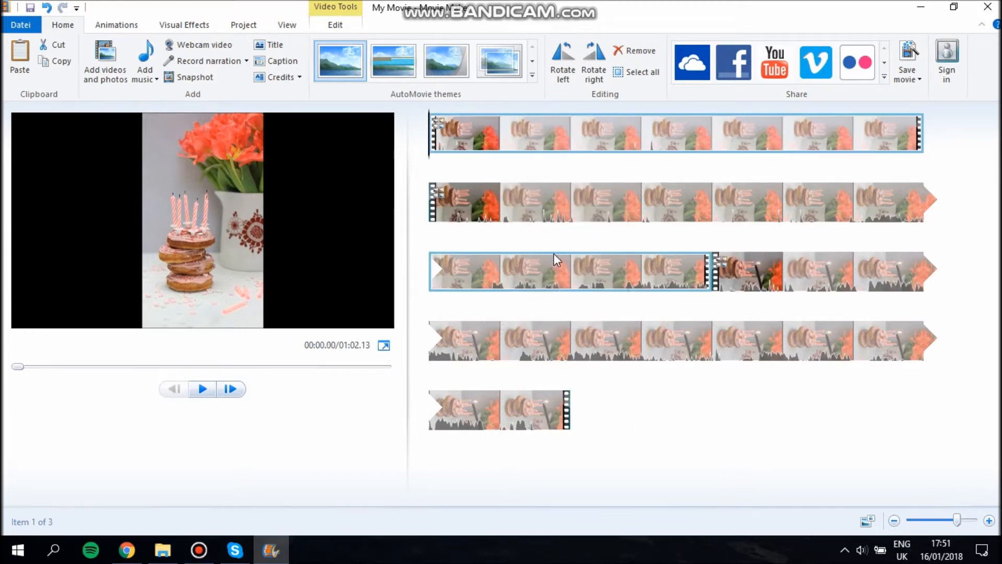
Step: Play the trimmed first clip and split it at 00:07.10, once all the candles are lit
left_click(208, 392)
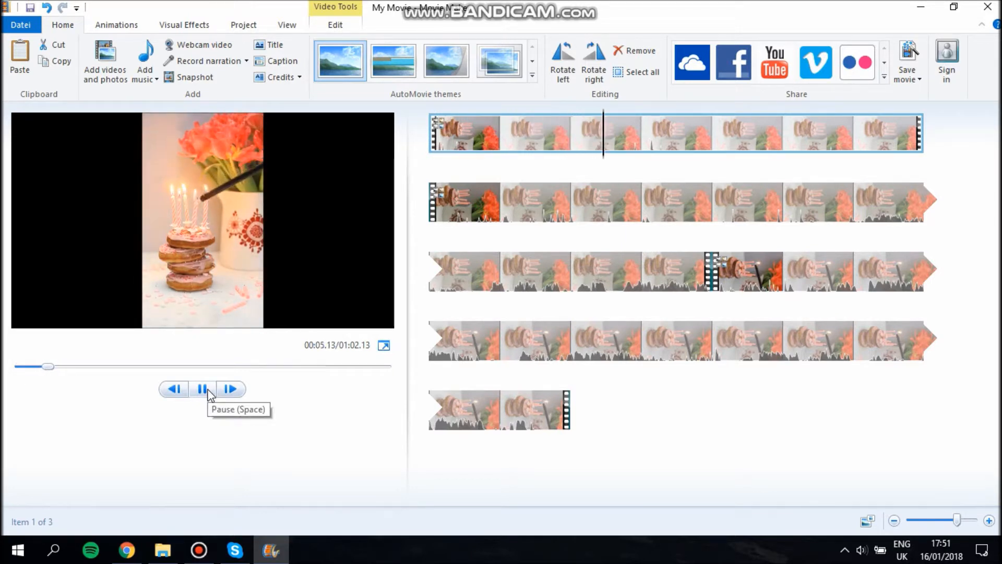
left_click(204, 389)
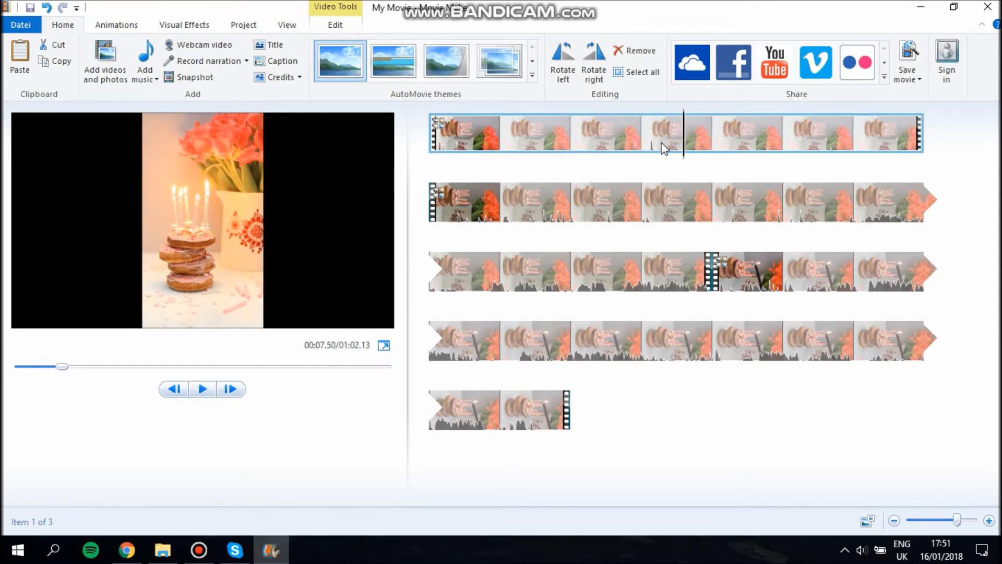
left_click_drag(683, 152, 672, 153)
right_click(672, 153)
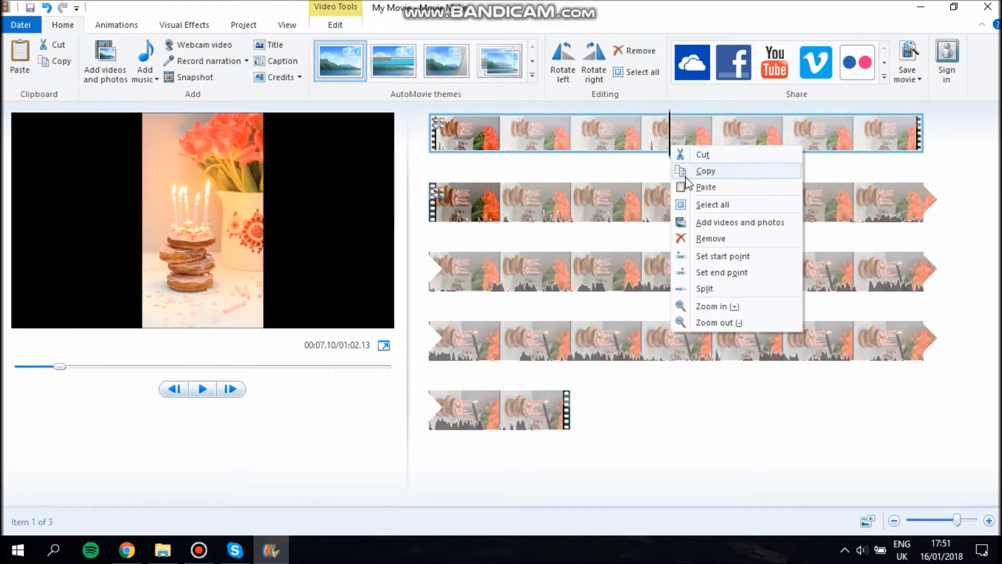
left_click(700, 292)
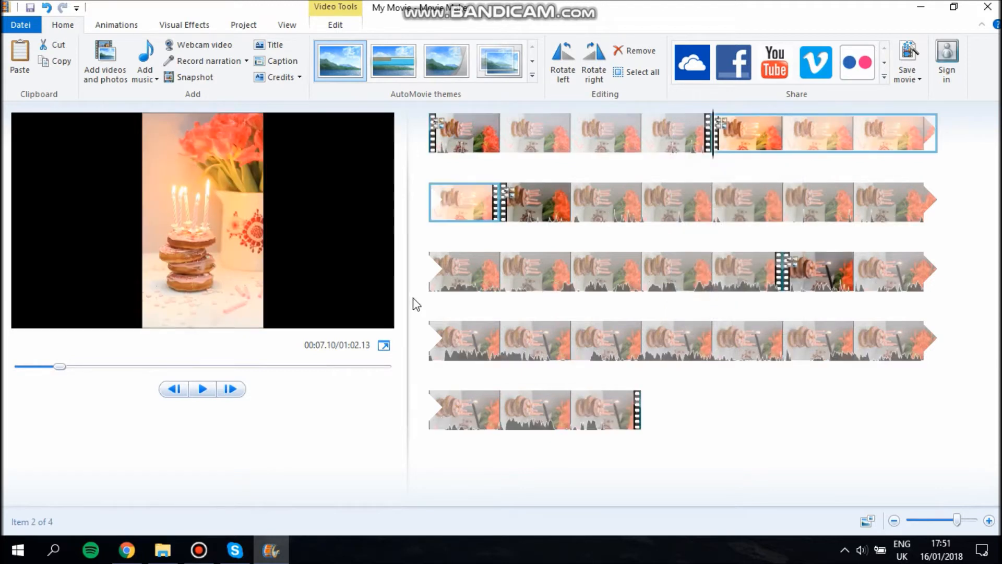
Step: Play the second piece of MVI_1259 and set its start point at 00:10.97
left_click(202, 389)
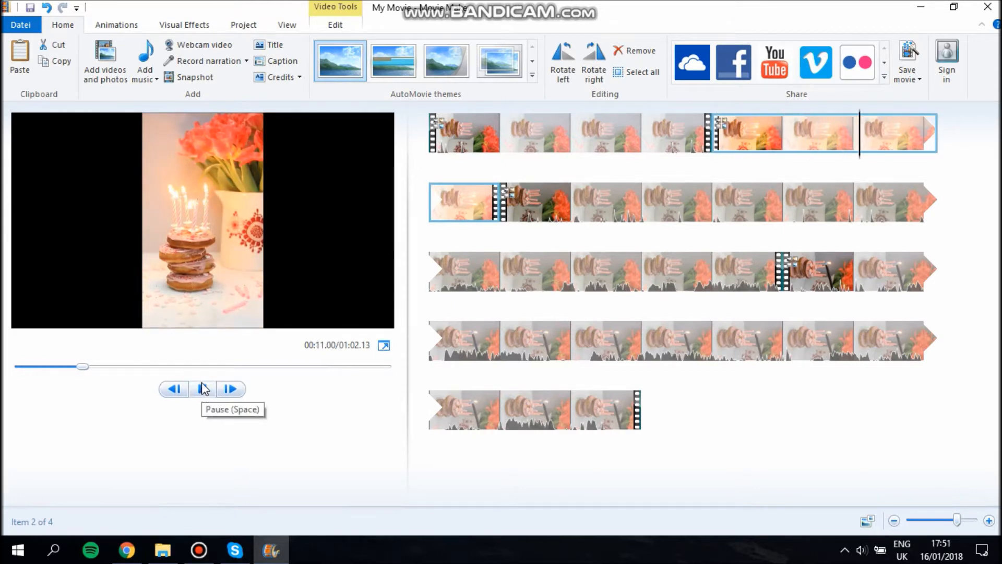
left_click(203, 389)
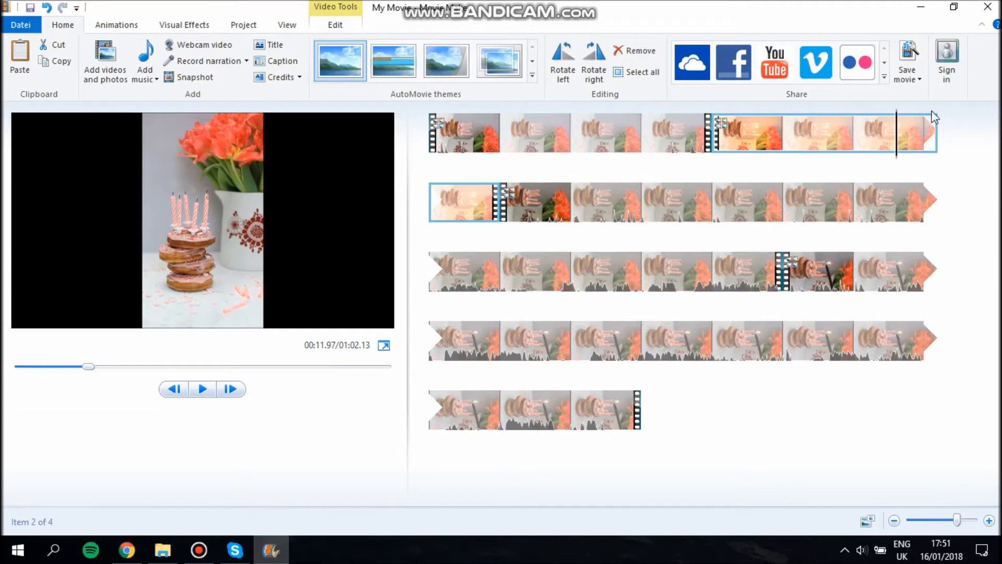
left_click(886, 141)
left_click_drag(886, 141, 859, 144)
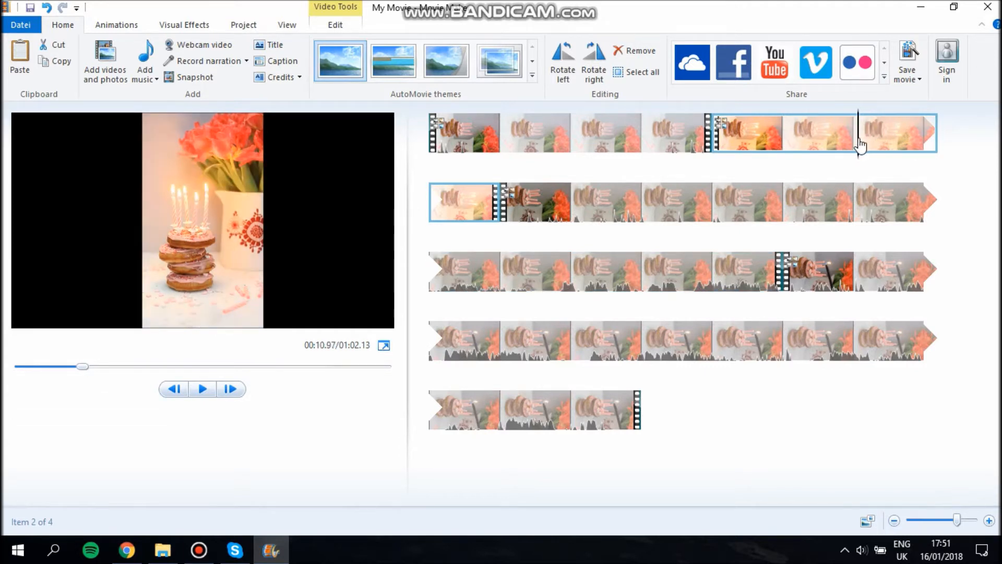
right_click(859, 144)
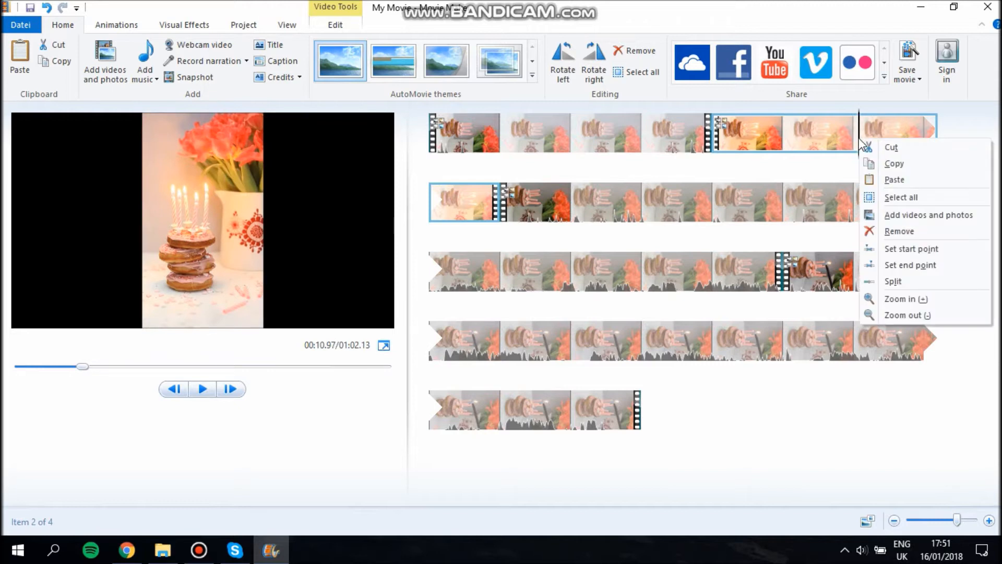
left_click(891, 250)
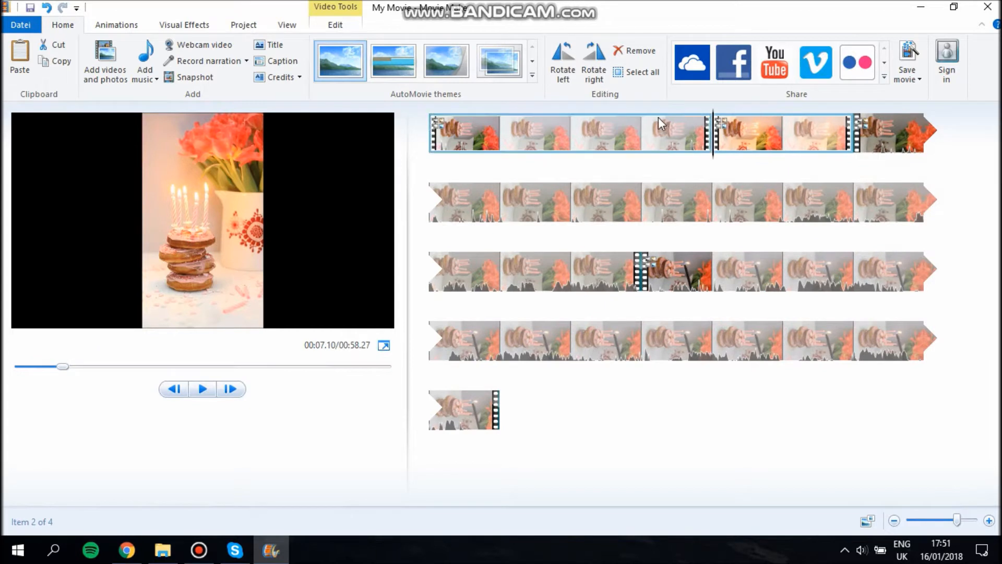
Step: Play back the cut between the two pieces of MVI_1259 and the start of the second piece
left_click(642, 128)
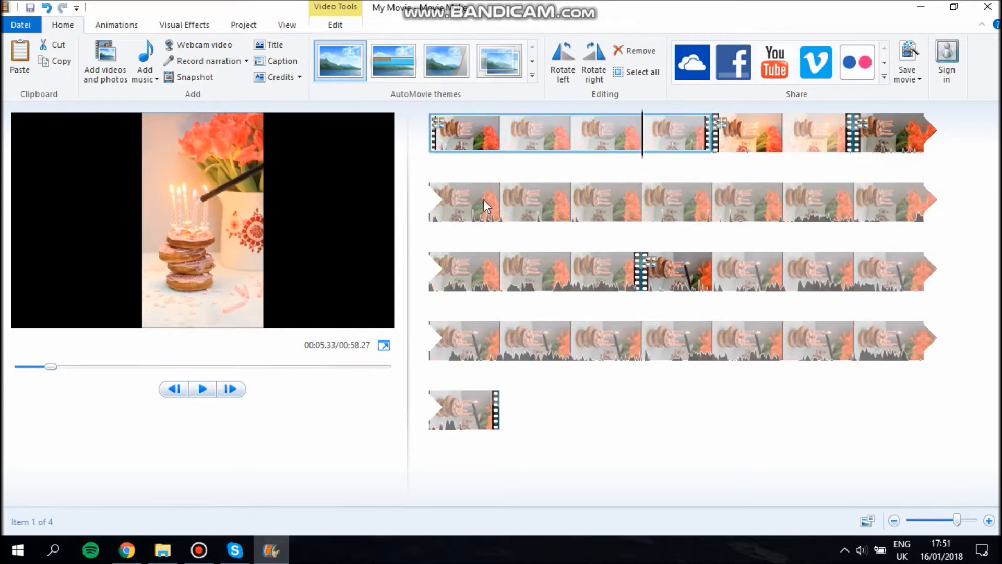
left_click(203, 389)
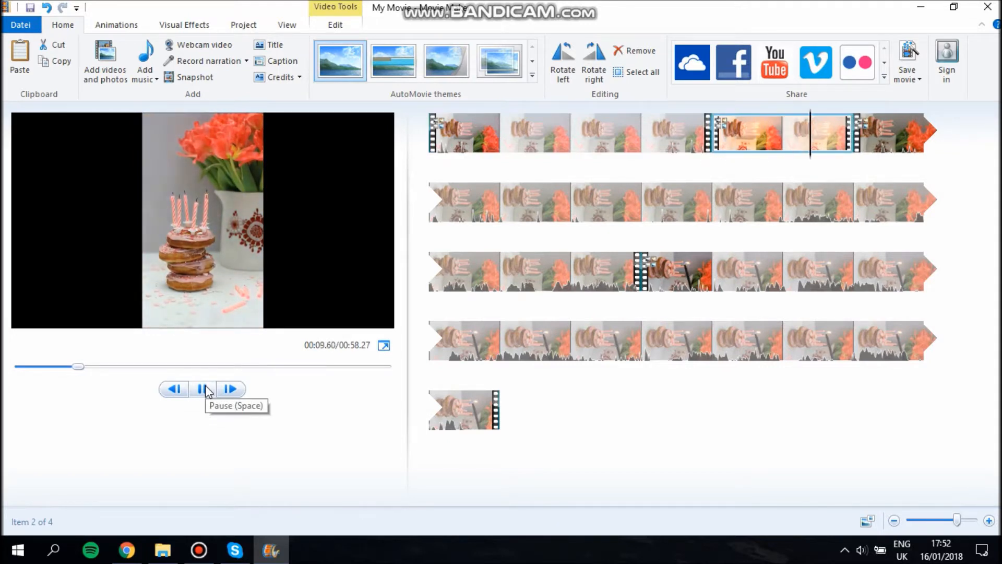
left_click(204, 388)
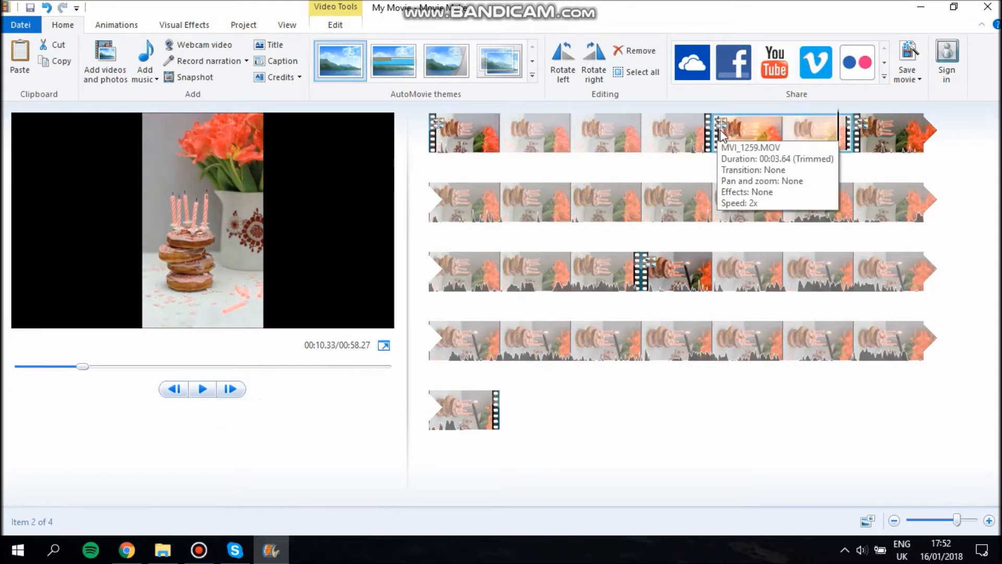
left_click(720, 133)
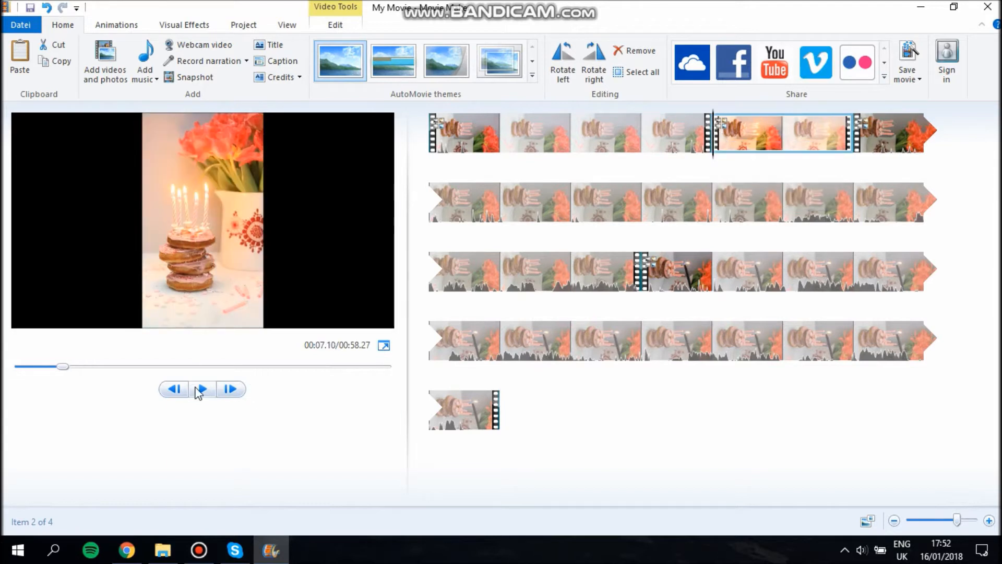
left_click(201, 390)
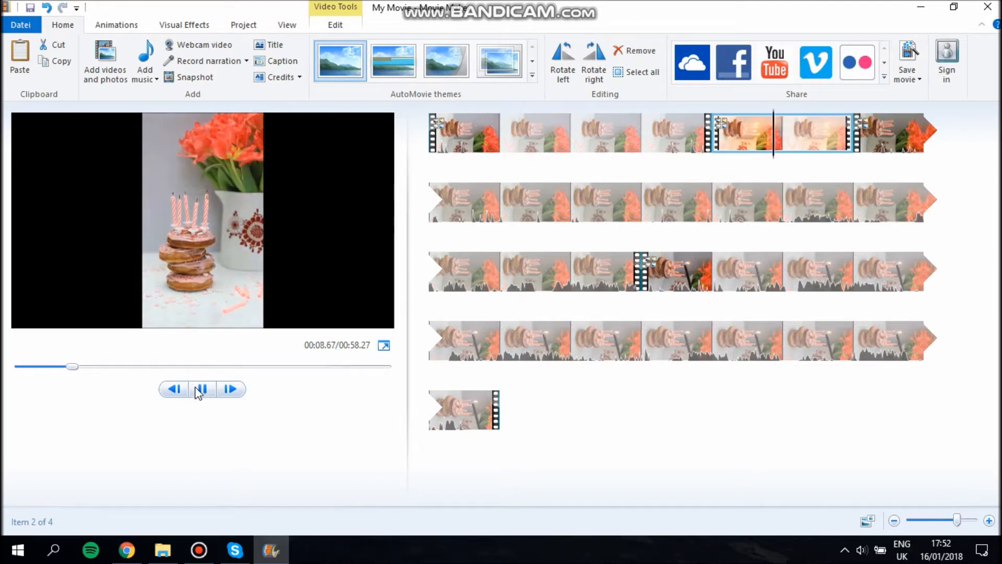
left_click(200, 390)
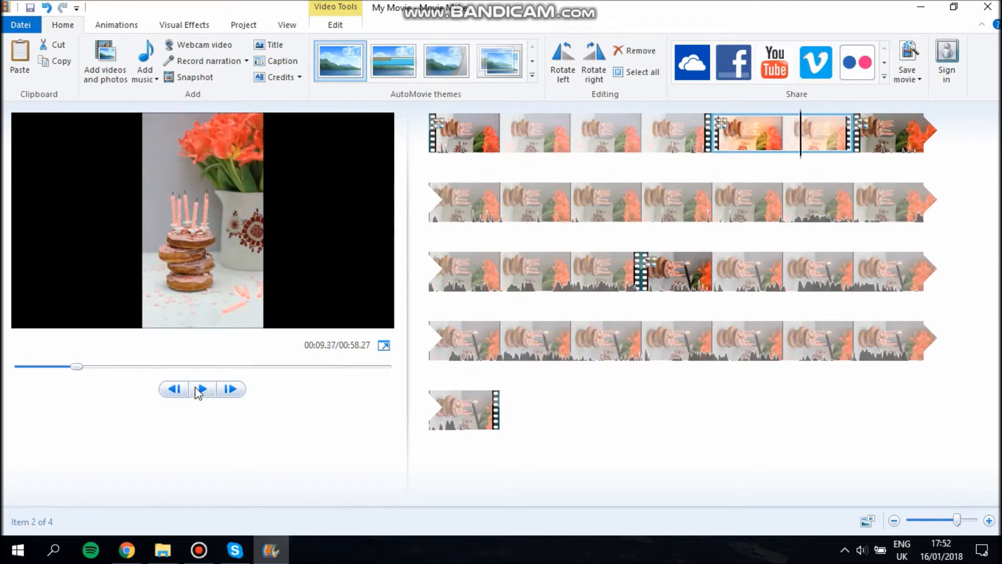
Step: Set the end point of the second piece of MVI_1259 at 00:09.37
right_click(803, 147)
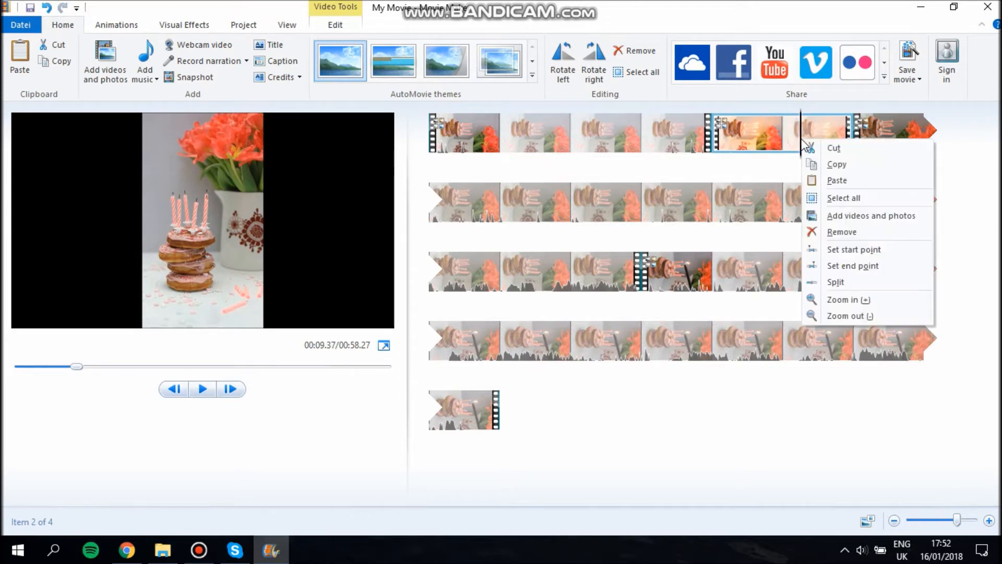
left_click(850, 266)
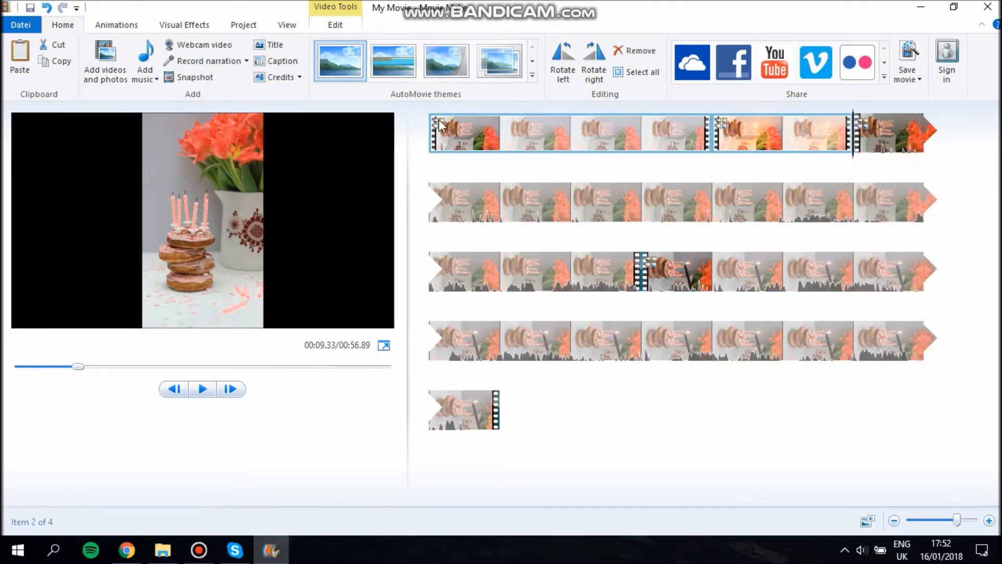
Step: Add a caption at the start of the first clip and set its font to Perpetua Titling MT
left_click(448, 131)
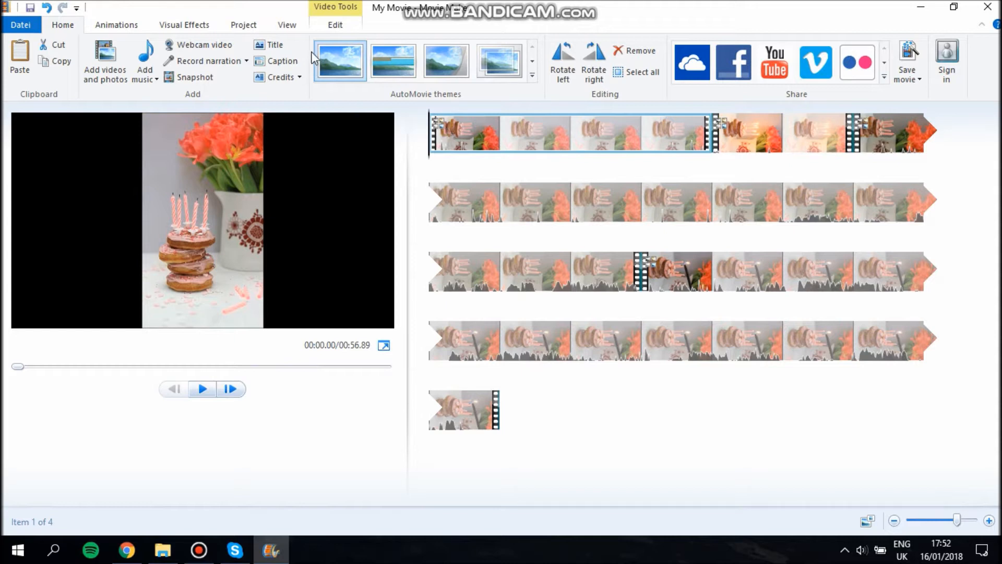
left_click(282, 61)
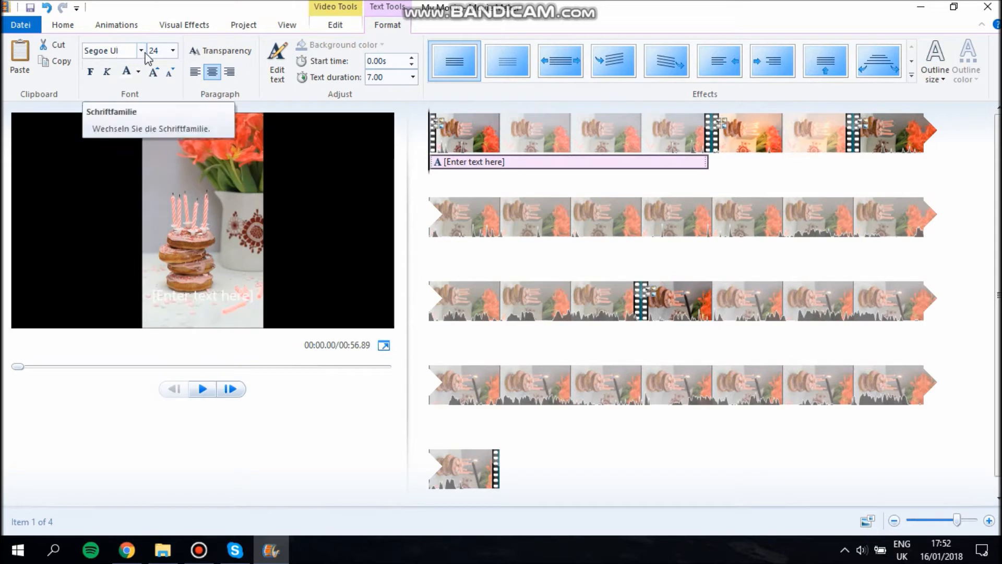
left_click(453, 169)
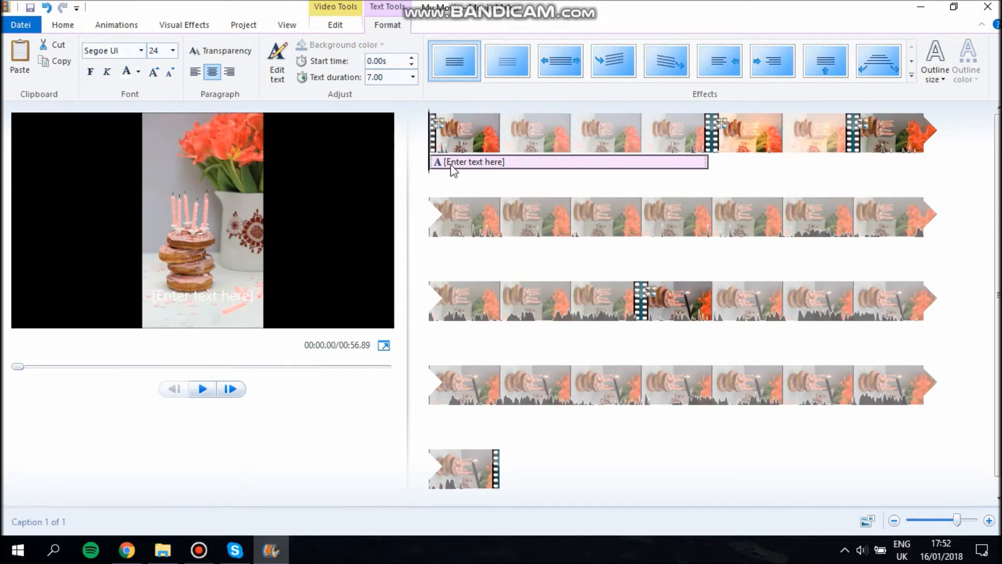
left_click(232, 295)
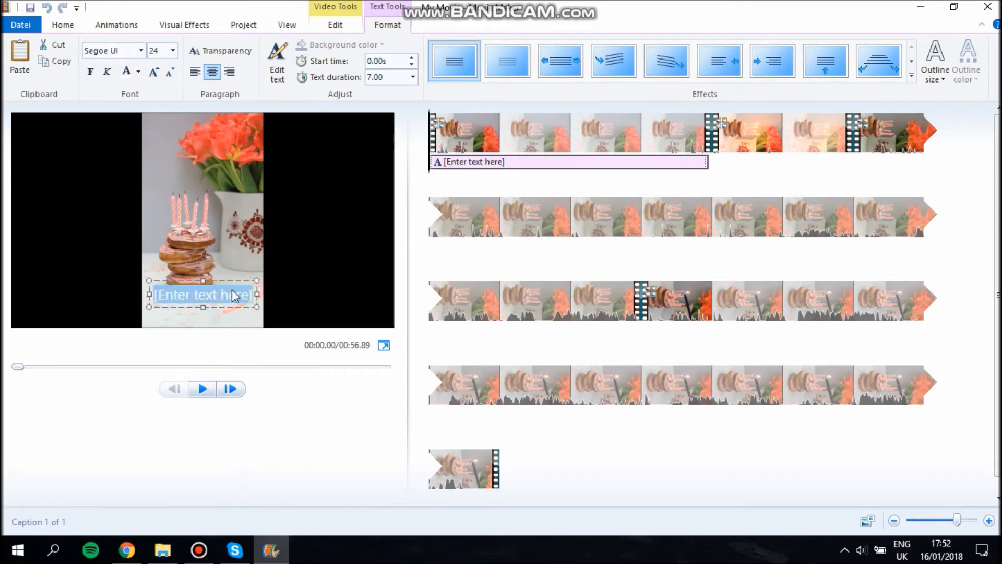
left_click(141, 51)
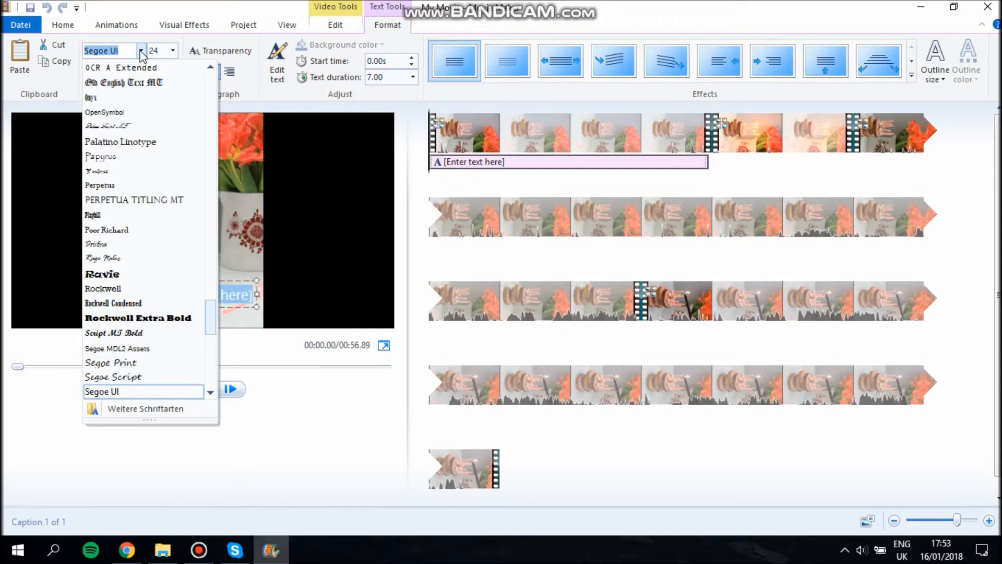
left_click(142, 51)
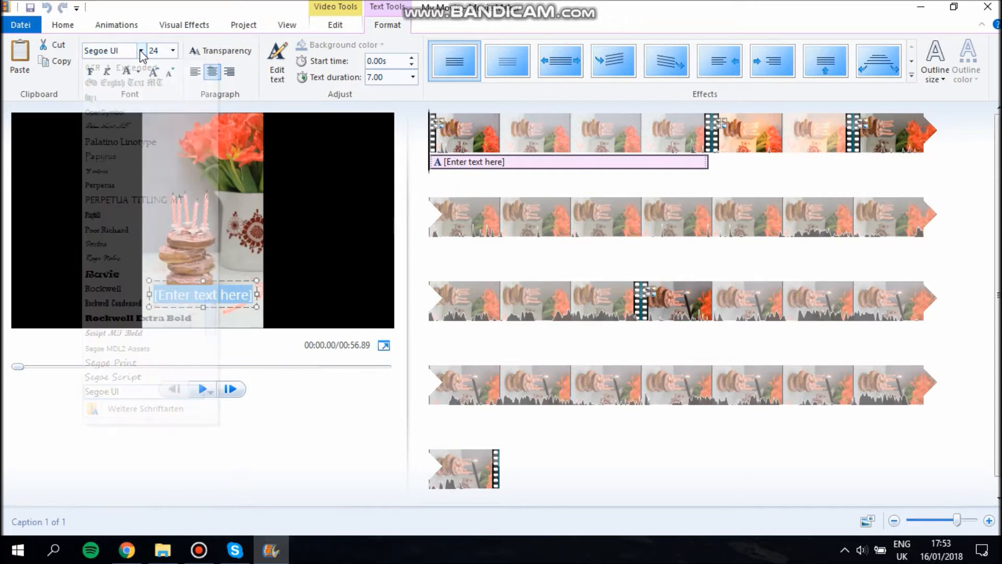
left_click(141, 51)
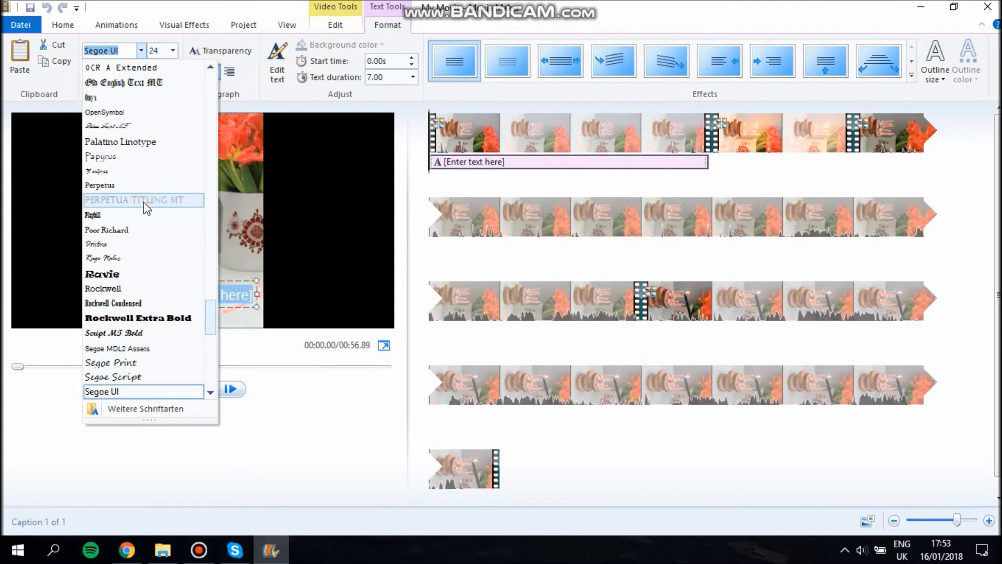
left_click(144, 204)
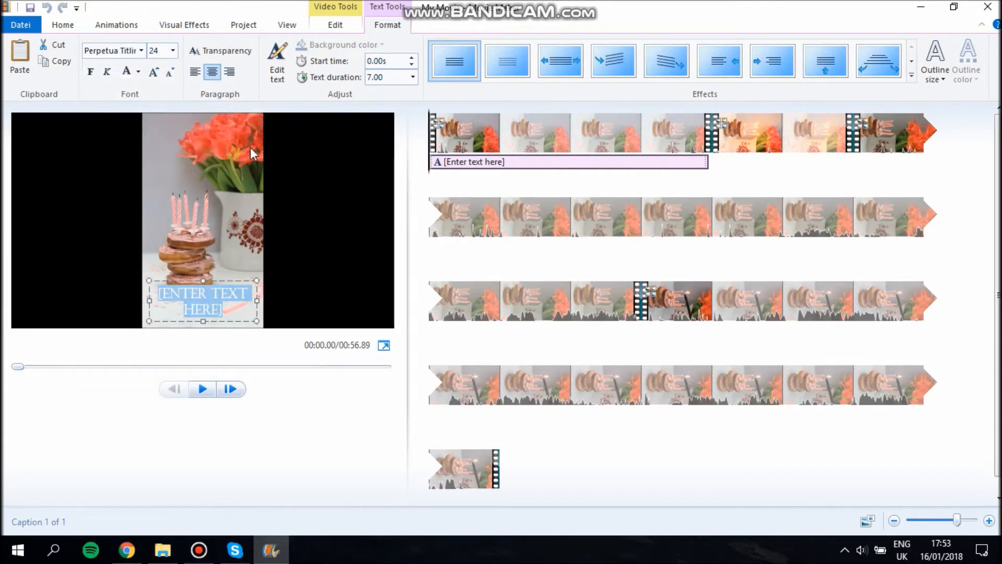
Step: Colour the caption text light salmon red and give it a Thick outline
left_click(138, 72)
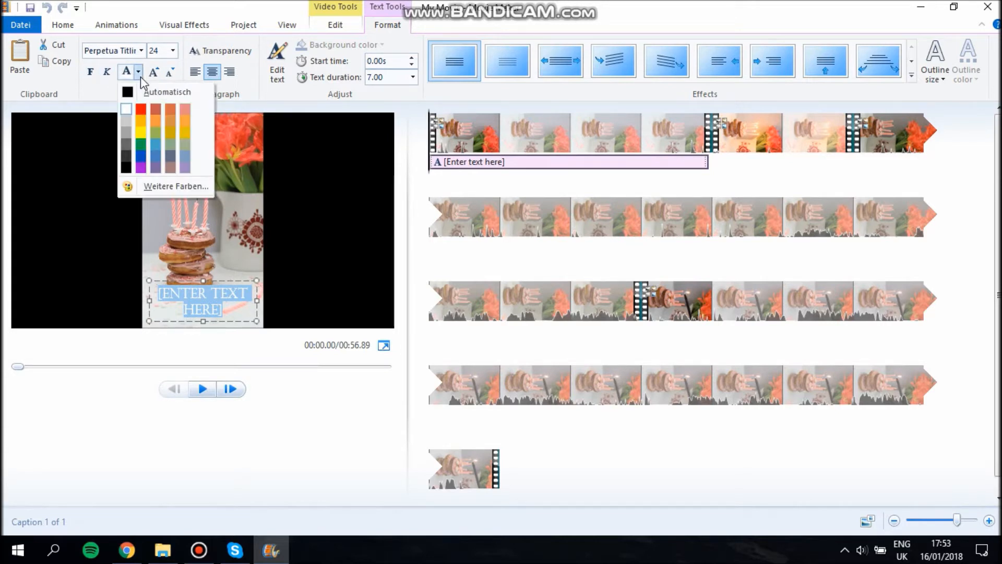
left_click(185, 110)
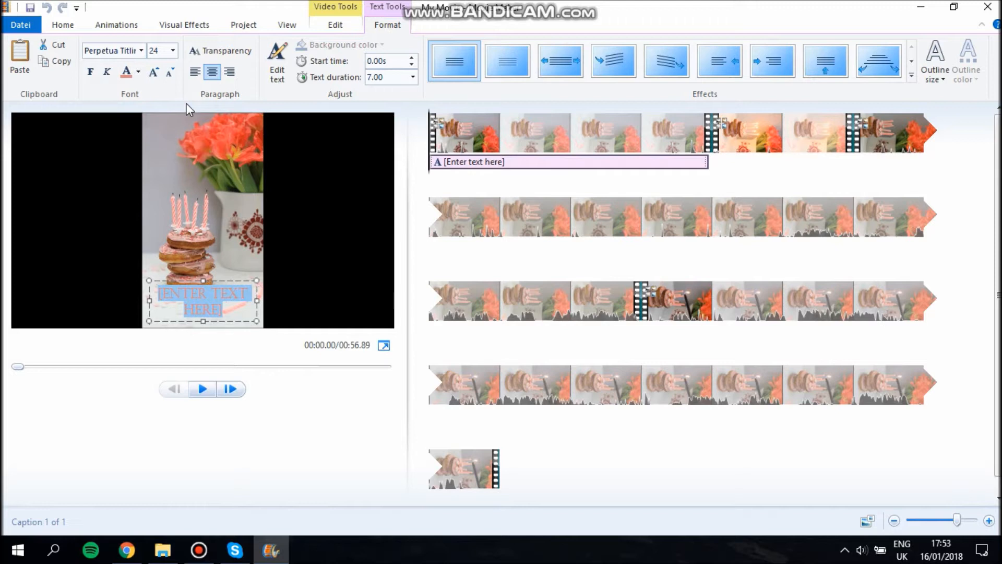
left_click(942, 73)
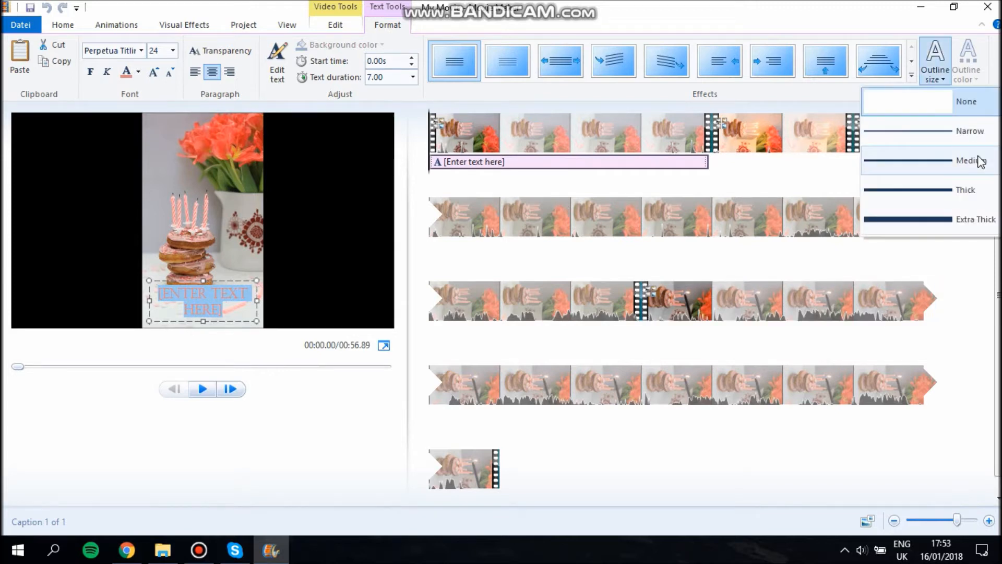
left_click(972, 191)
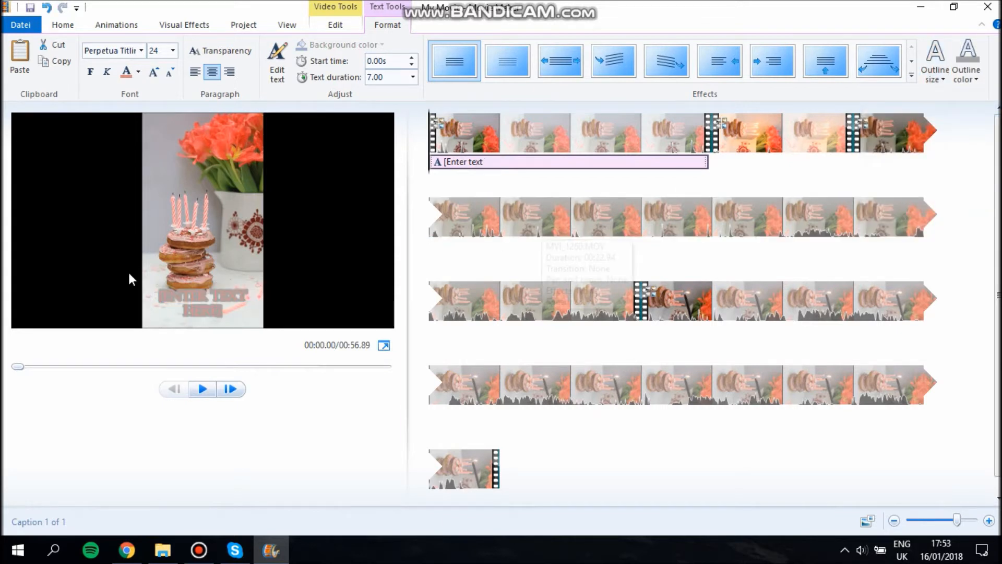
Step: Replace the caption's placeholder text with "Donut Tower" and widen its text box to fit the title on one line
double_click(218, 309)
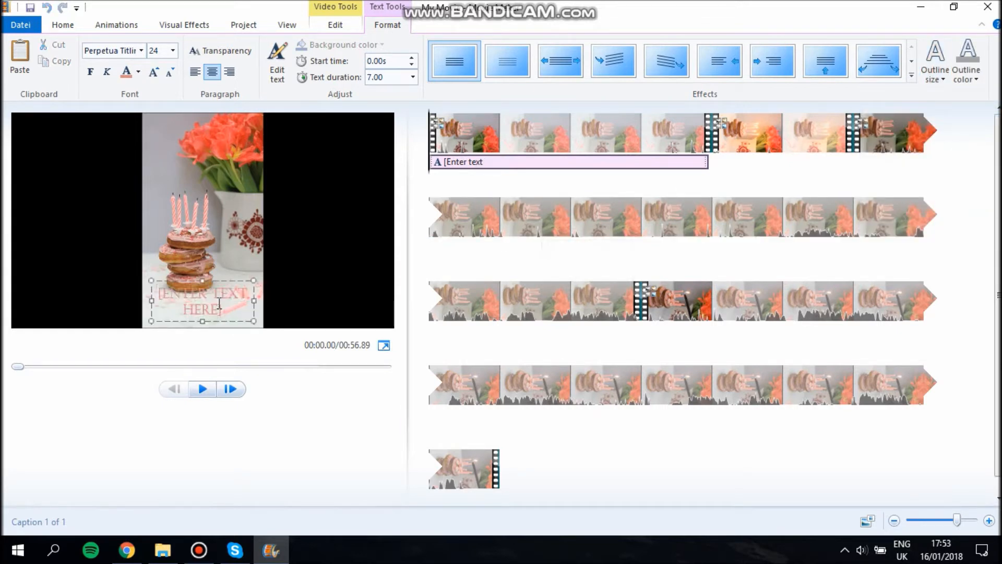
key("BackSpace")
key("BackSpace")
key("BackSpace")
key("BackSpace")
key("BackSpace")
key("BackSpace")
key("BackSpace")
key("BackSpace")
key("BackSpace")
key("BackSpace")
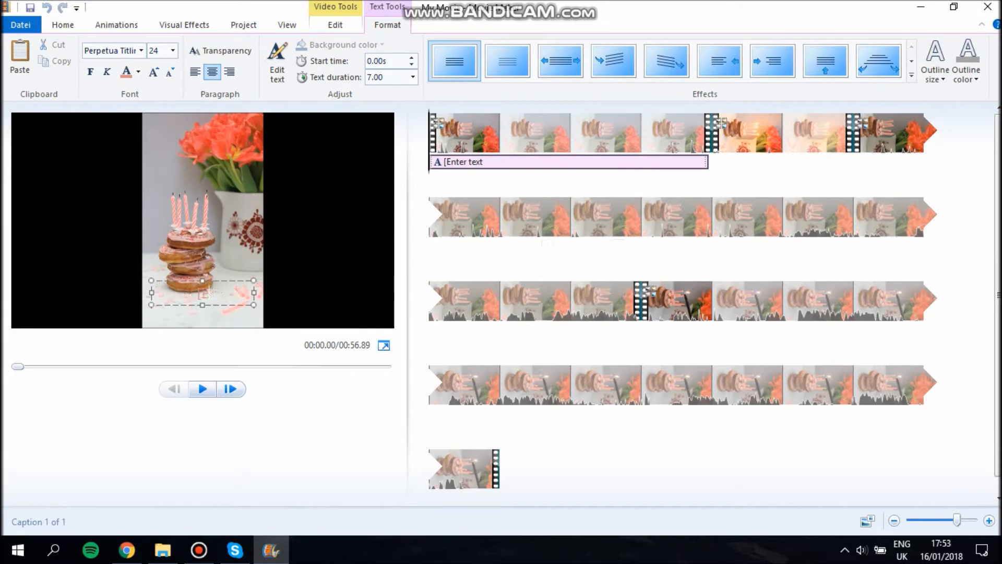
type("Donut Tower")
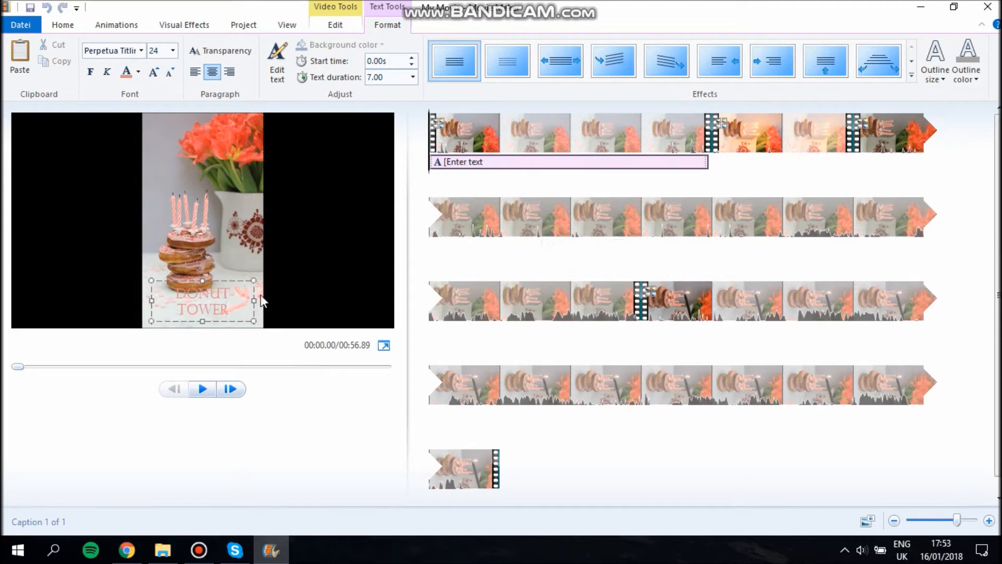
mouse_move(261, 296)
left_mouse_down()
mouse_move(305, 298)
mouse_move(265, 291)
left_mouse_up()
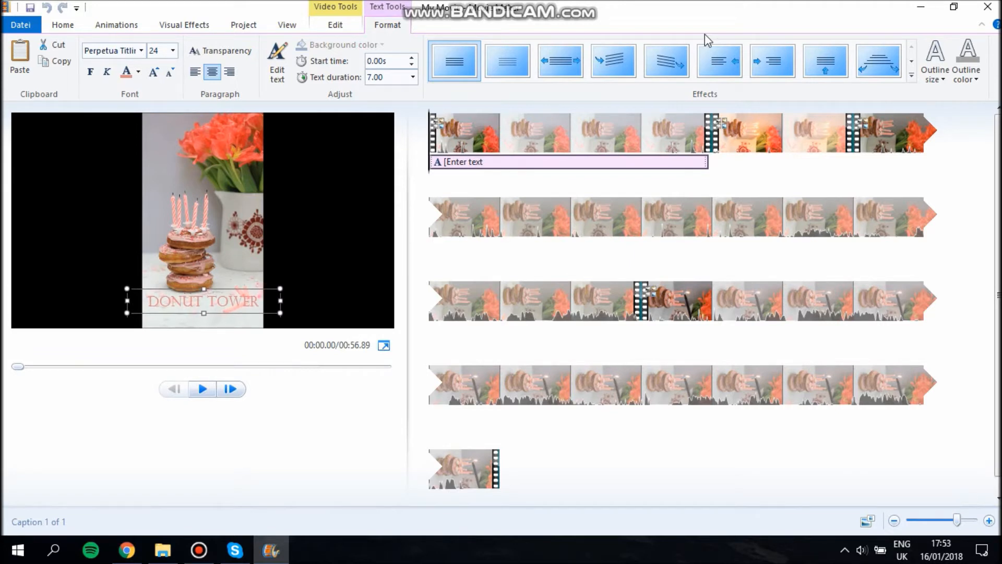
Step: Apply the second Contemporary drop-down effect to the donut tower caption and recolour its text bright pink
left_click(912, 78)
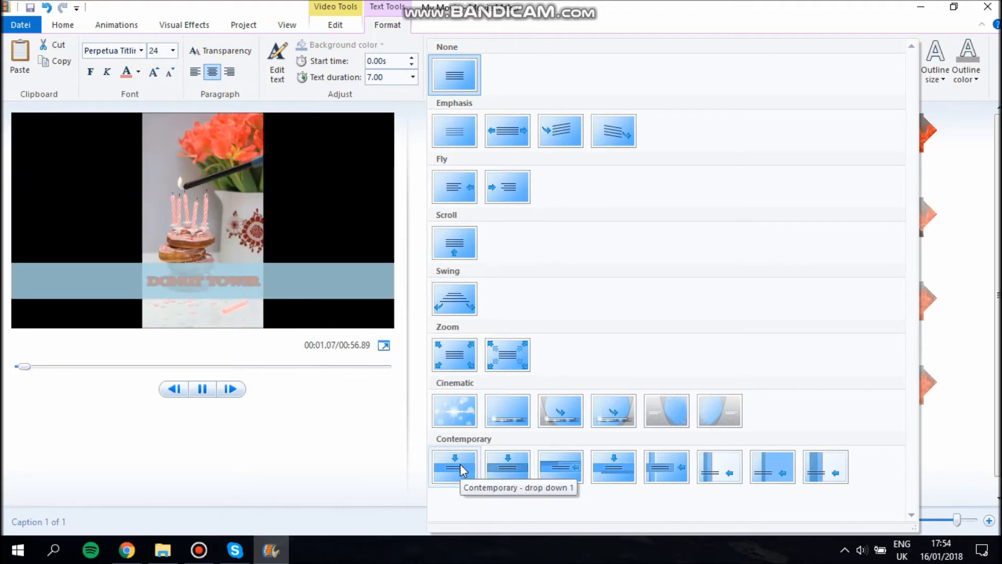
left_click(509, 472)
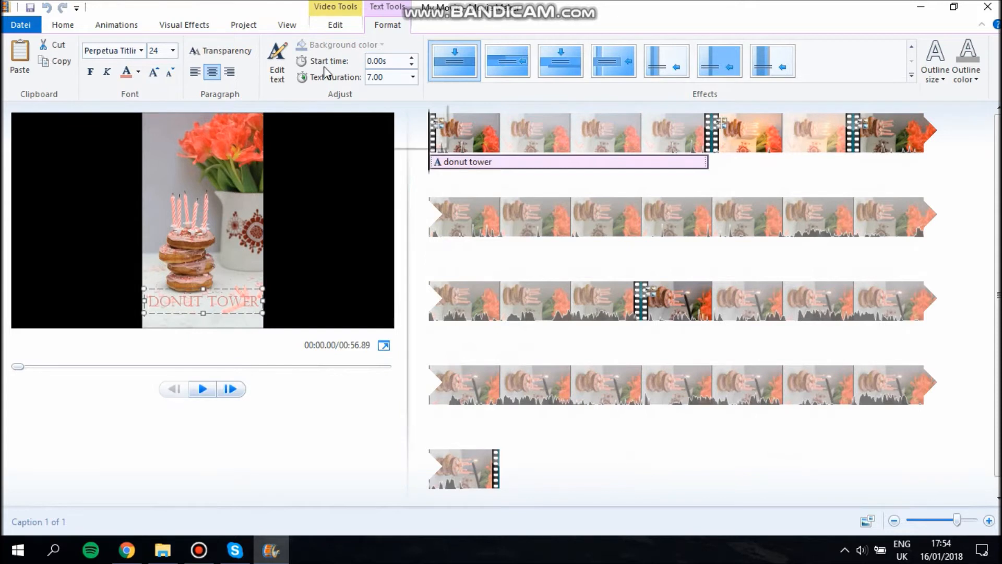
left_click(139, 73)
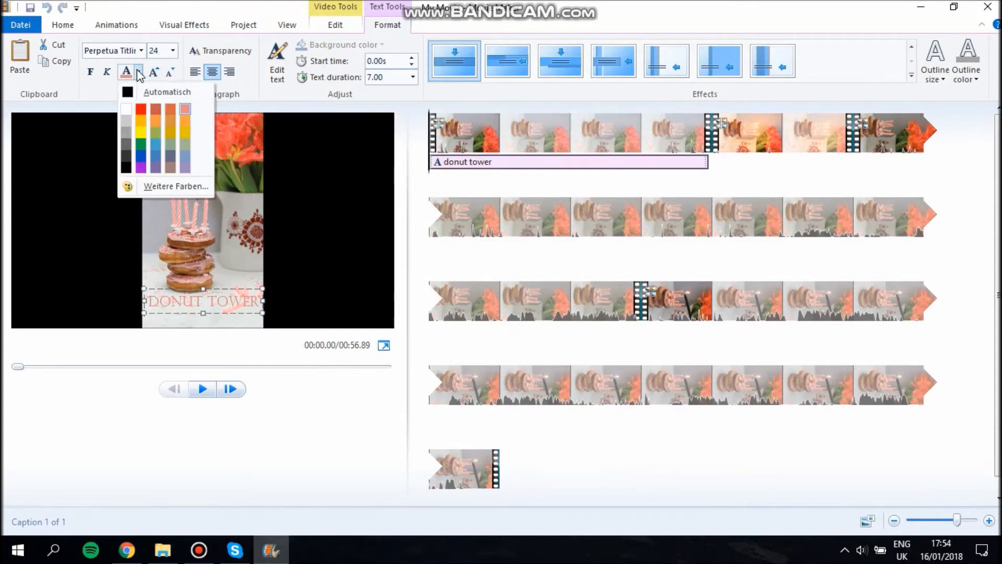
left_click(163, 187)
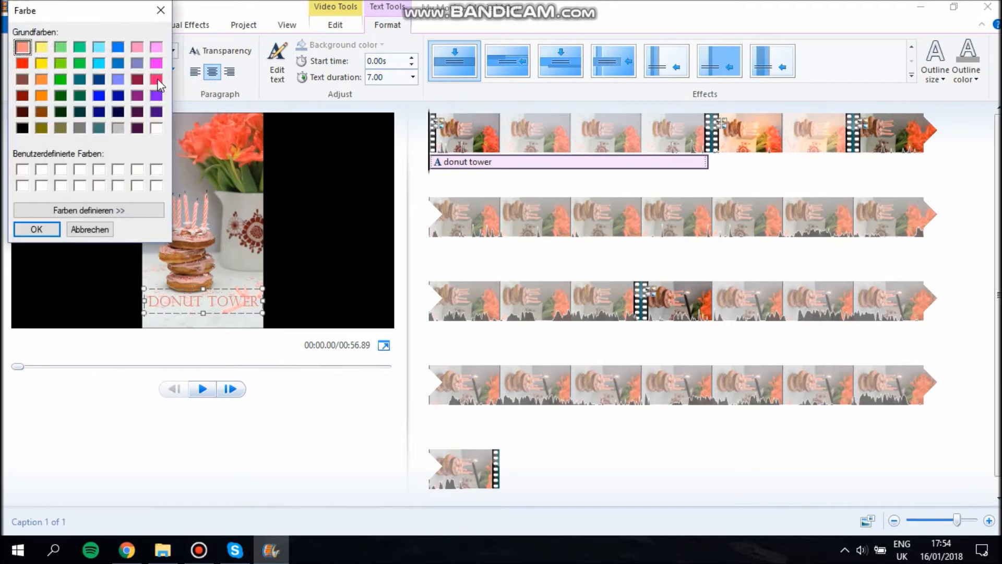
left_click(156, 80)
left_click(36, 229)
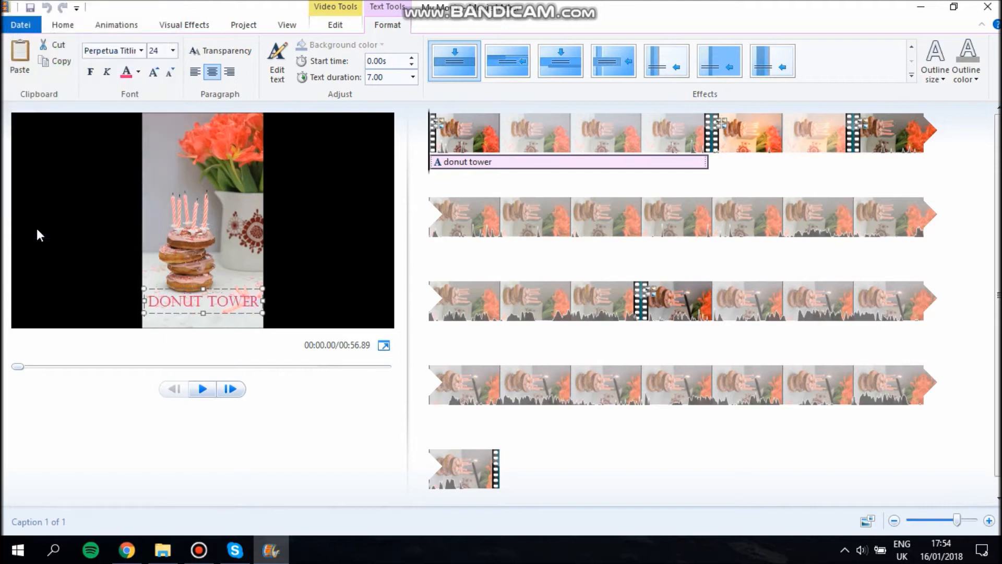
left_click(284, 267)
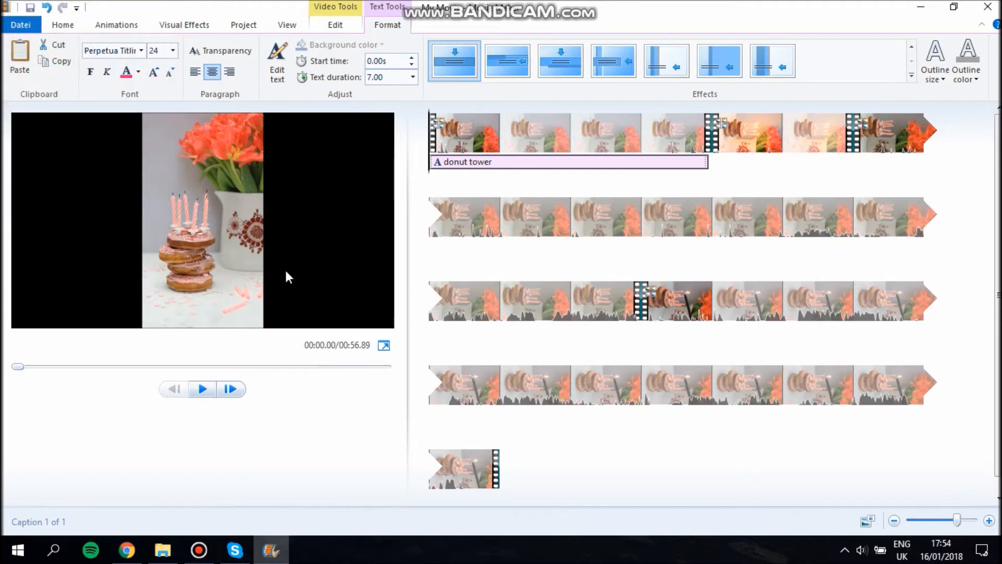
Step: Play back the first clip to check the caption's drop-down effect and how long the title stays on screen
left_click(202, 389)
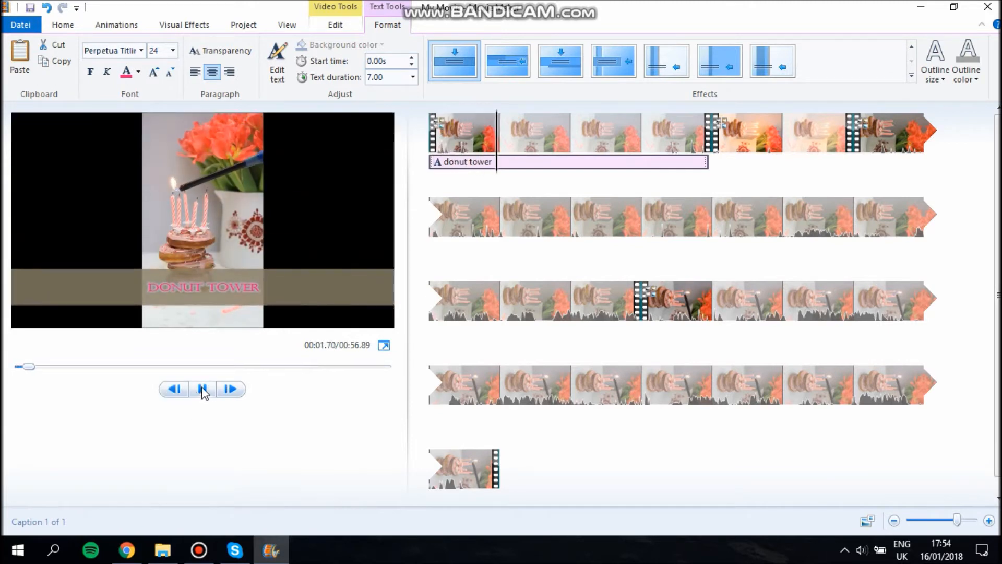
left_click(203, 389)
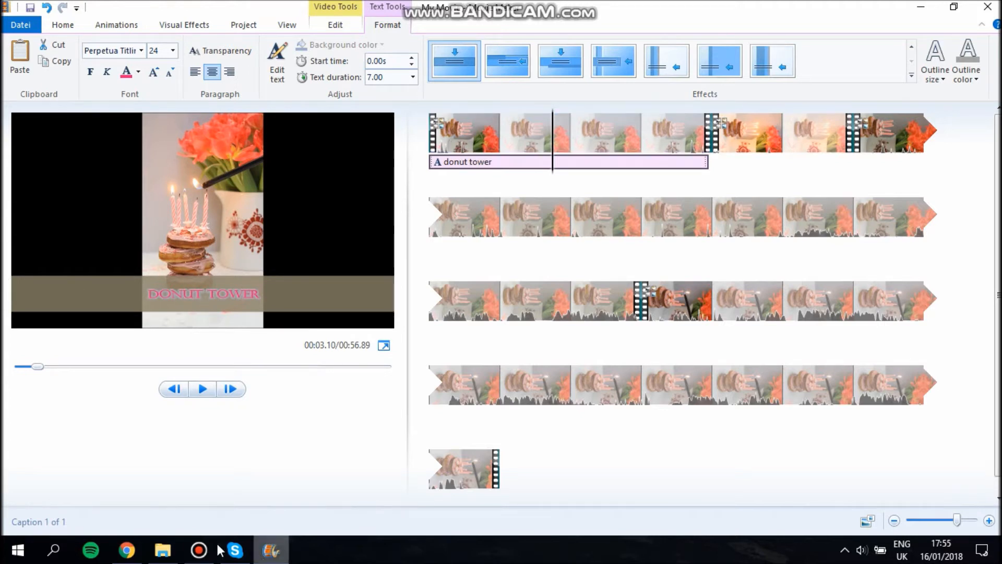
mouse_move(198, 549)
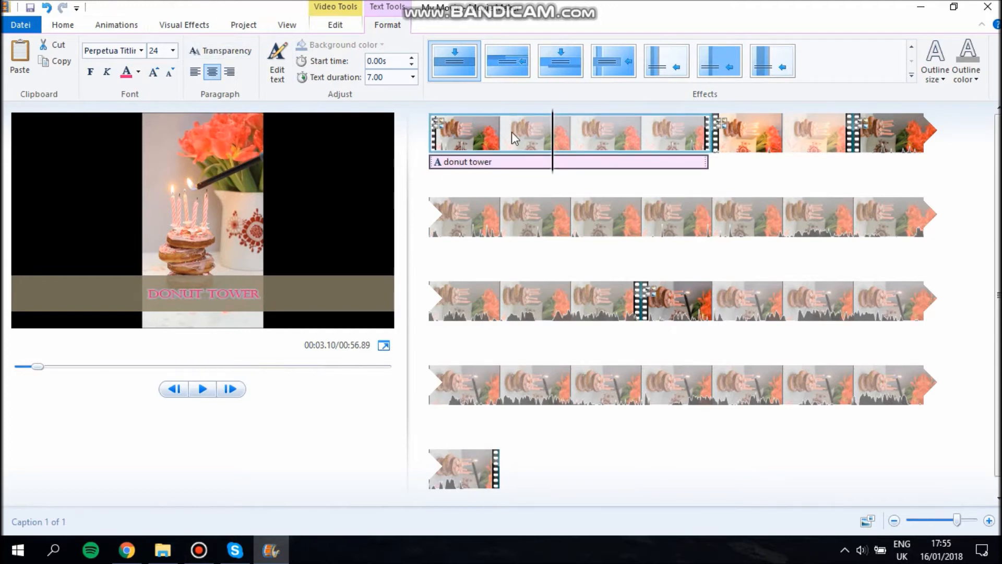
left_click(731, 130)
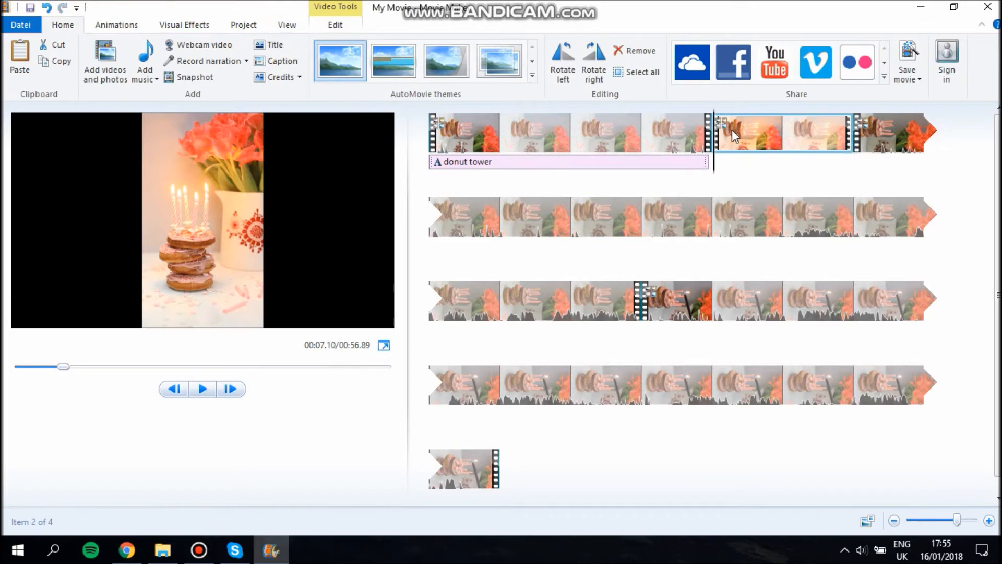
left_click(481, 127)
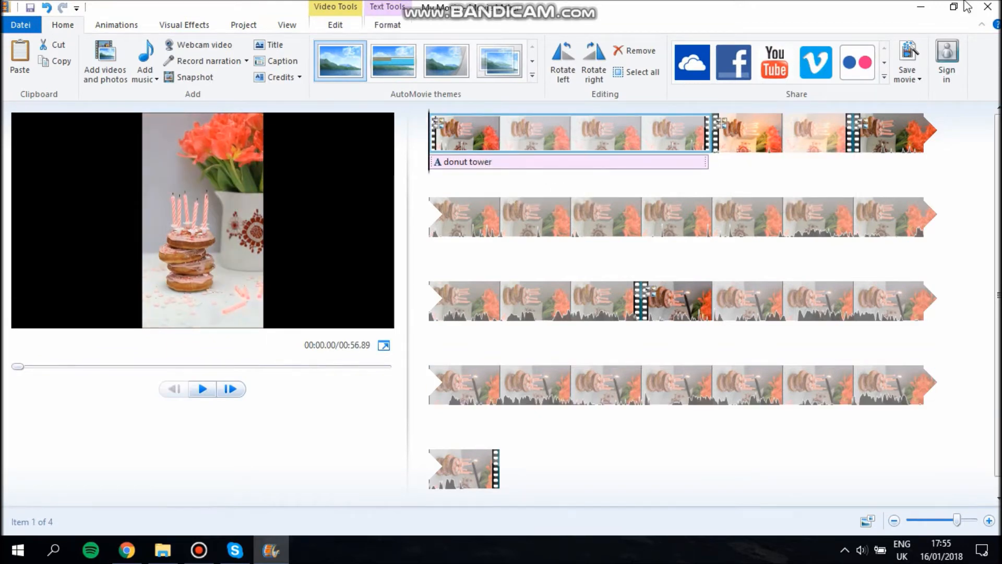
left_click(203, 389)
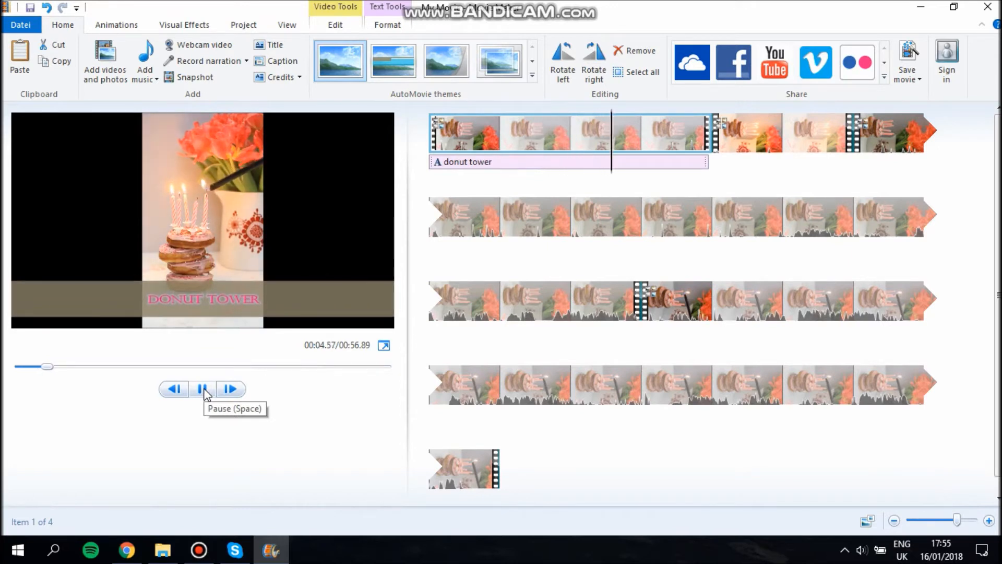
left_click(203, 389)
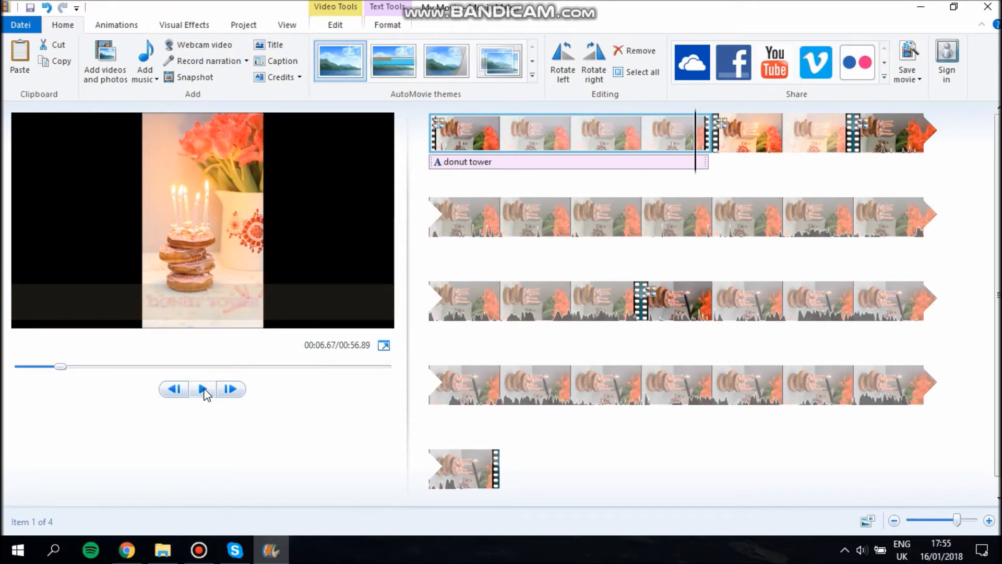
Step: Split the first clip at 00:03.07 and scrub through its new second piece to 00:05.63
left_click(494, 134)
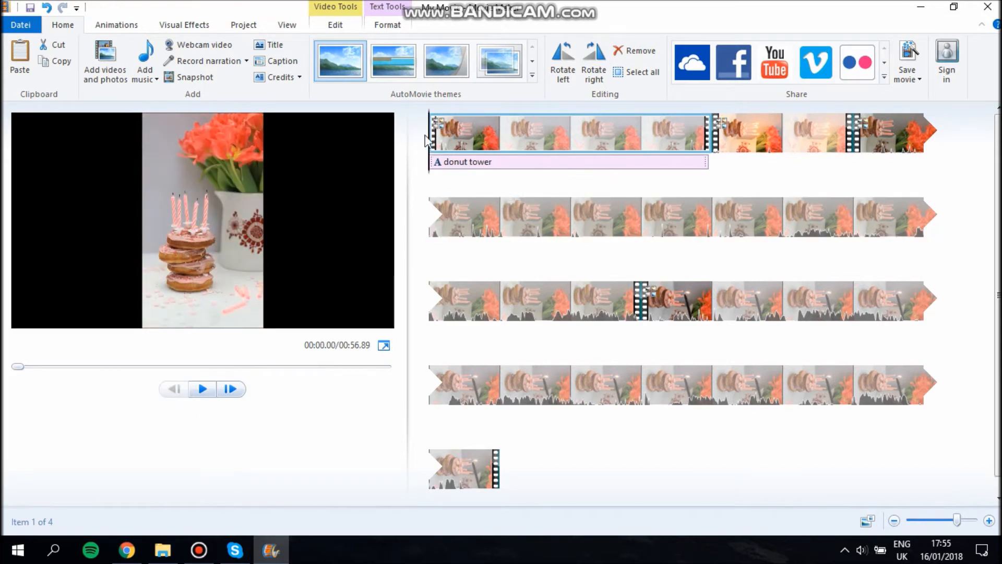
left_click_drag(431, 140, 552, 162)
right_click(552, 159)
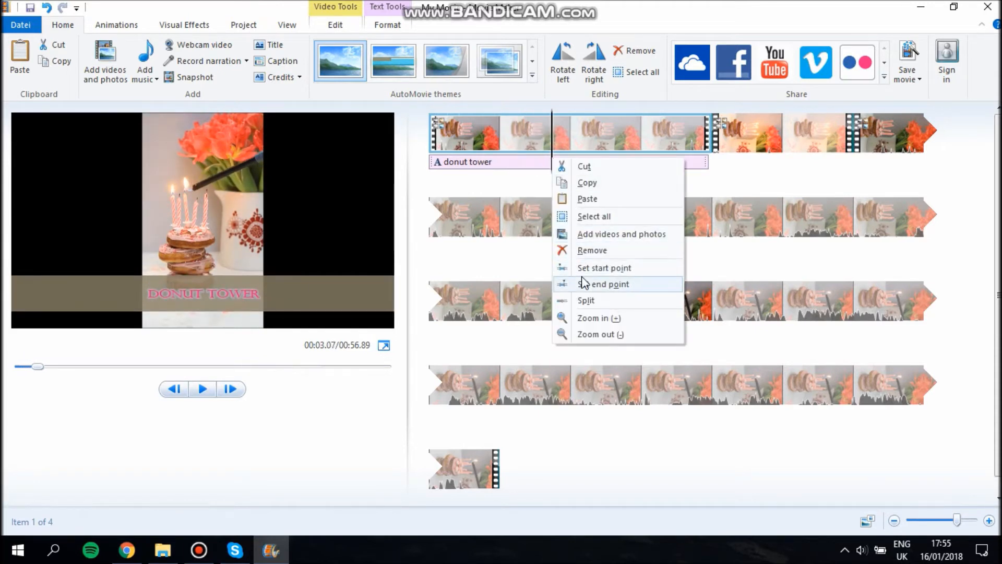
left_click(586, 301)
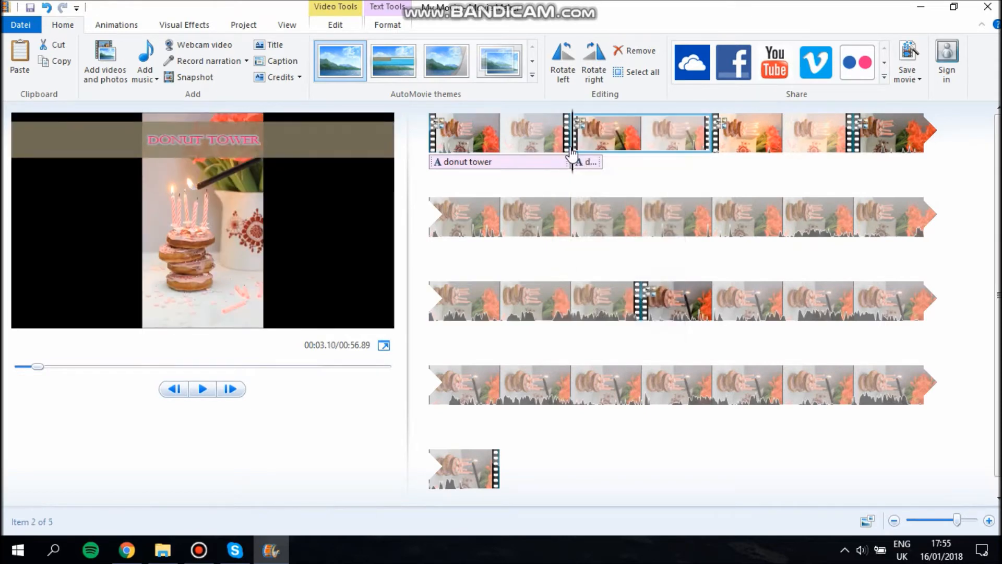
left_click_drag(575, 160, 662, 161)
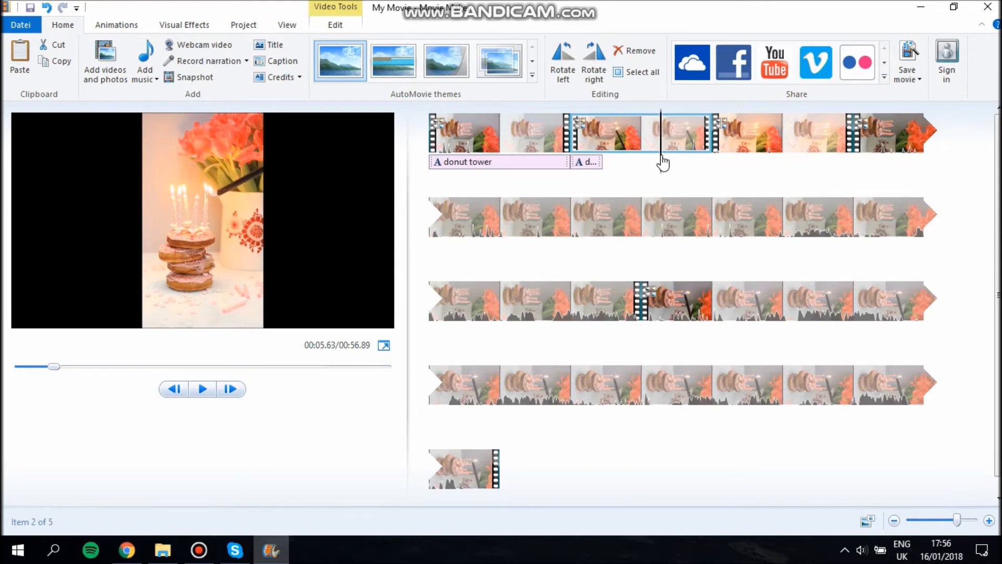
Step: Set the second clip's start point to 00:05.63 and play the movie across its cut with the first clip
right_click(662, 158)
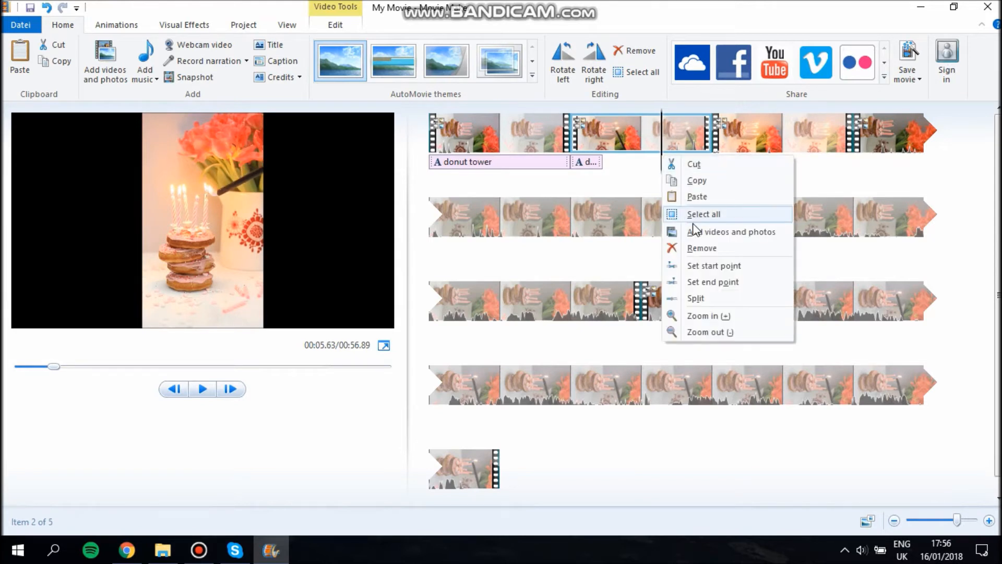
left_click(696, 265)
left_click(502, 130)
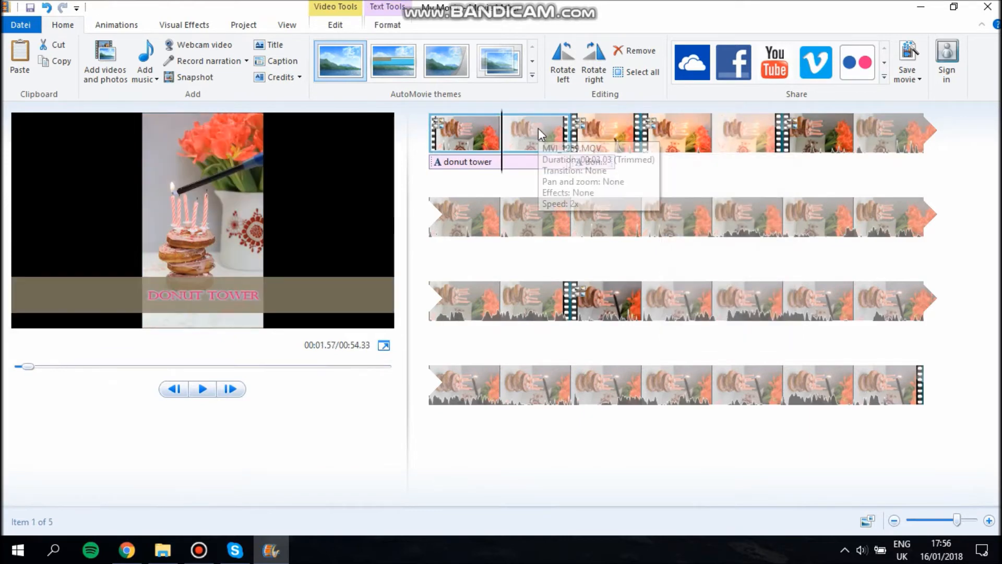
left_click(202, 388)
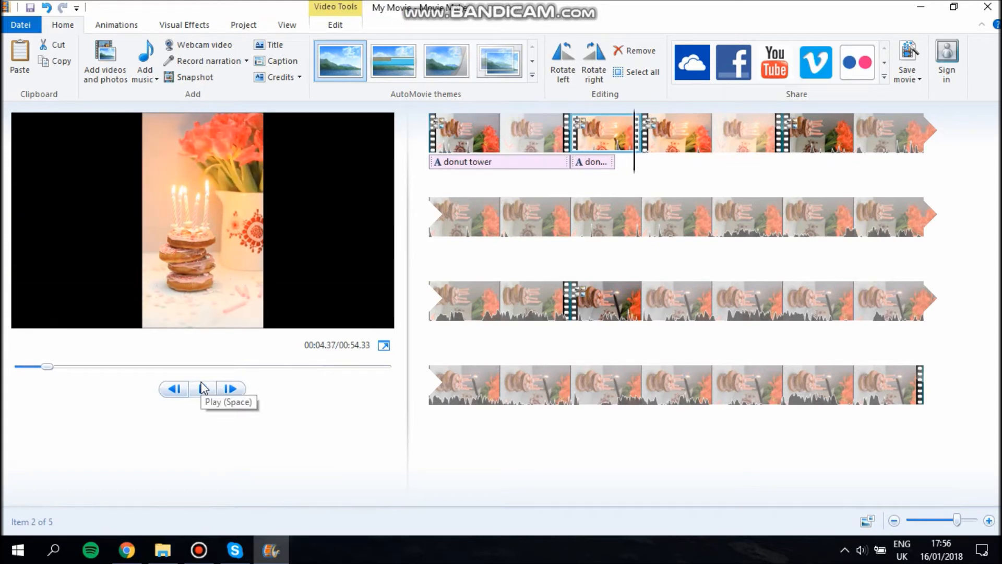
Step: Remove both donut tower captions from the first and second clips
left_click(467, 162)
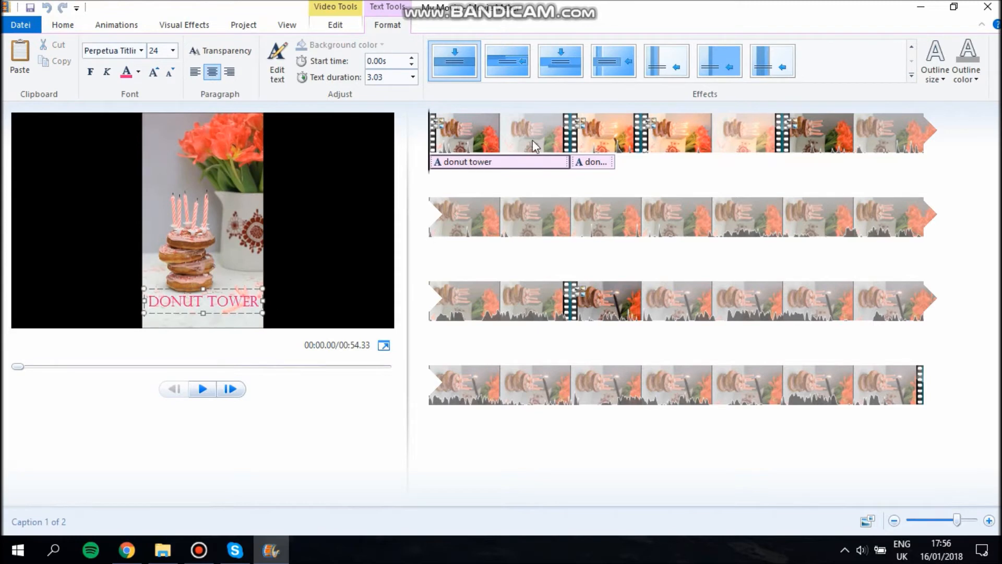
right_click(495, 166)
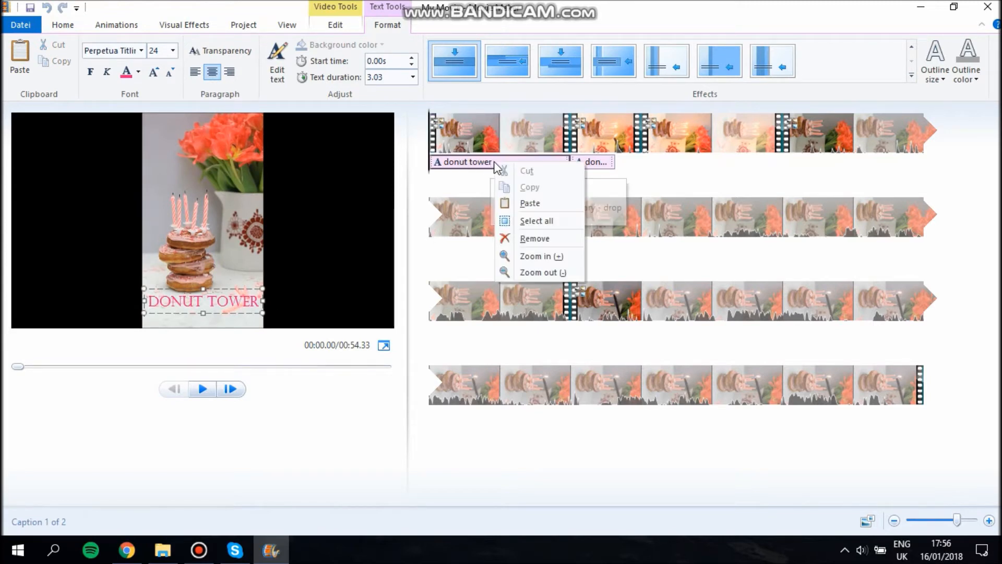
left_click(542, 243)
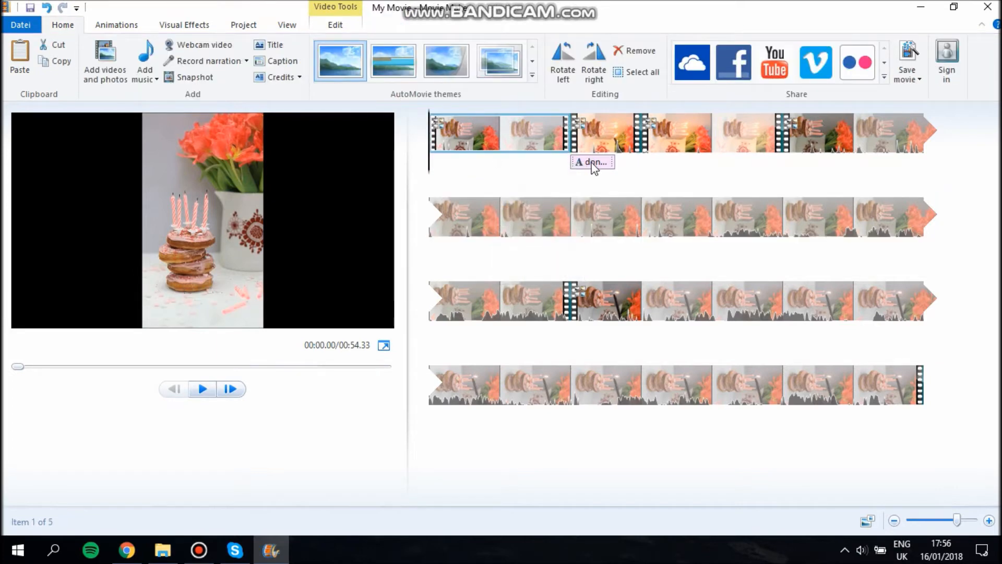
left_click(592, 162)
right_click(594, 164)
left_click(608, 239)
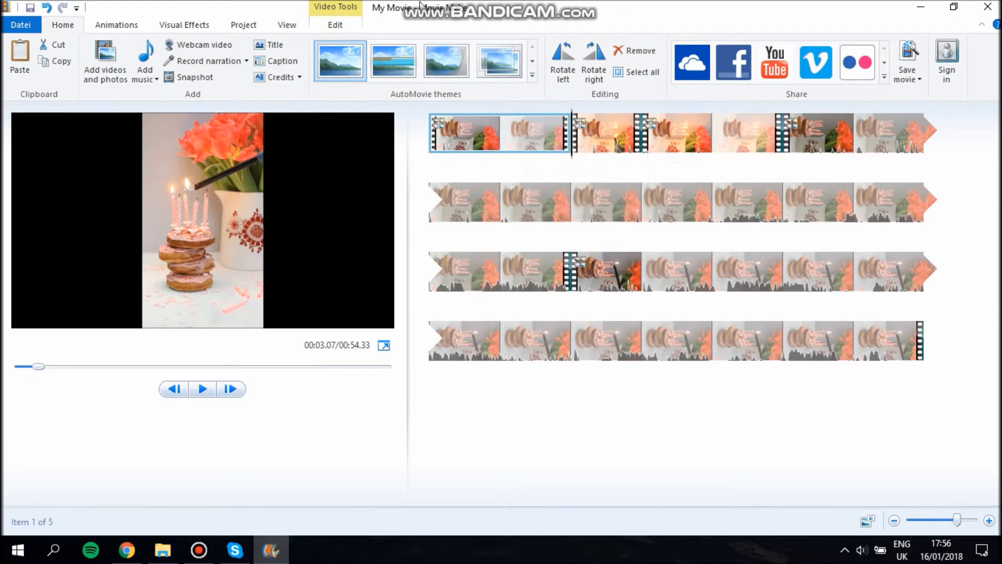
Step: Play back the movie from the middle of the first clip and inspect the cut between the first and second clips
left_click(572, 144, "ctrl")
left_click(501, 133)
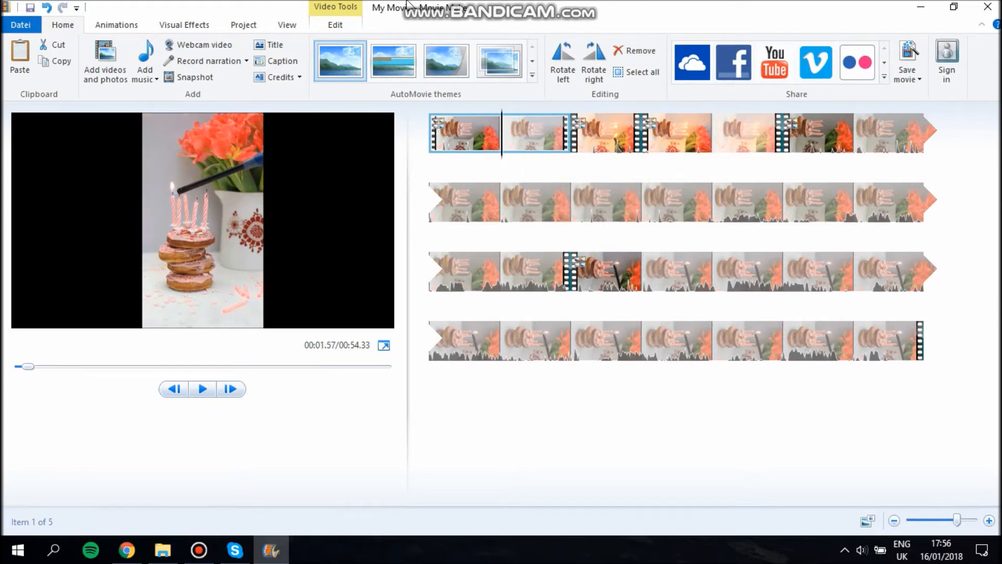
left_click(204, 391)
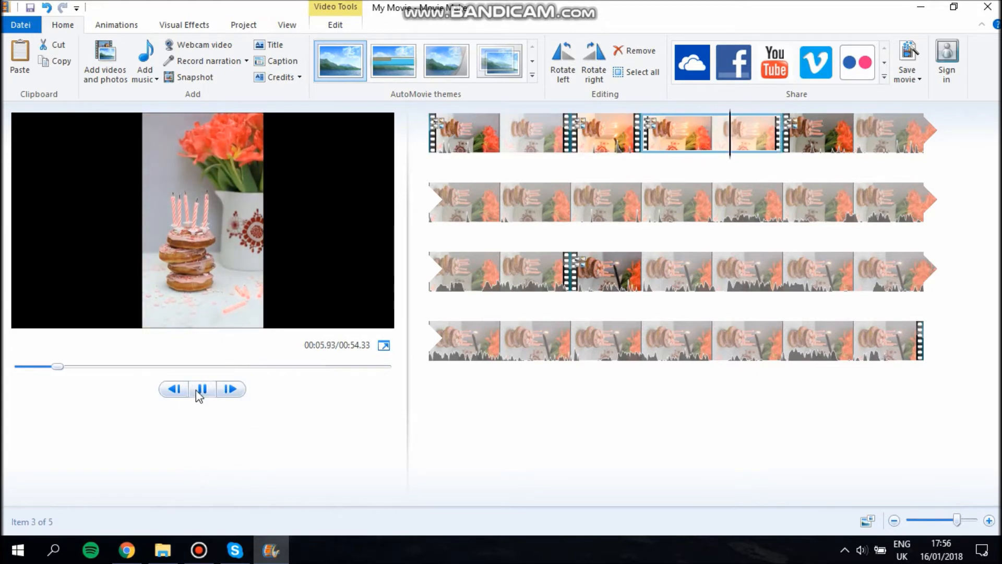
left_click(201, 389)
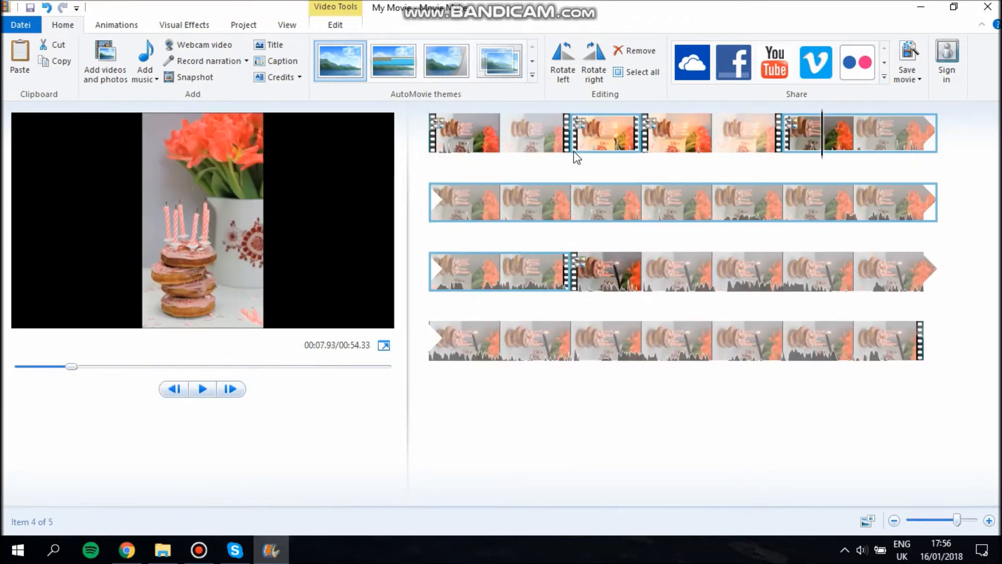
left_click(552, 137)
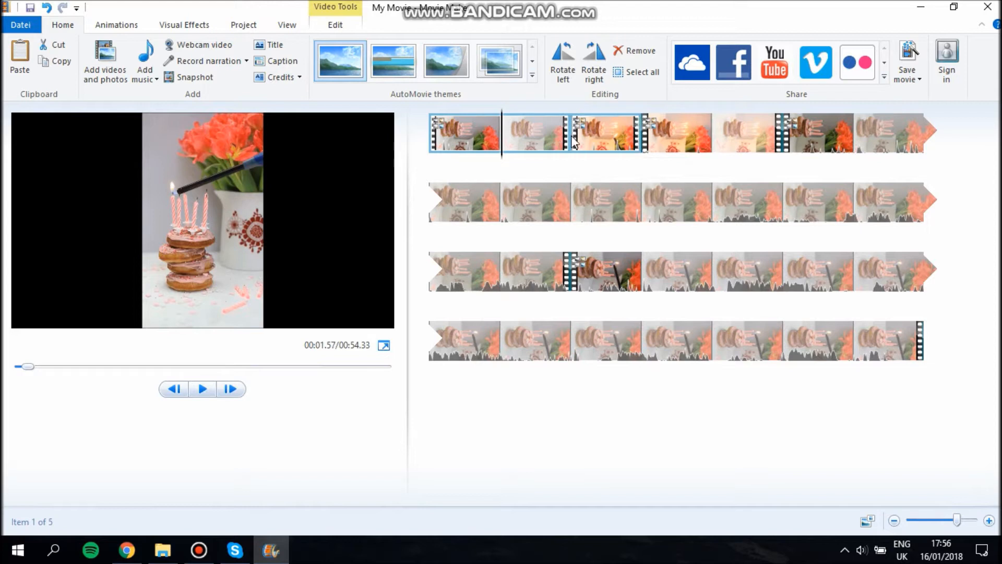
left_click(573, 138)
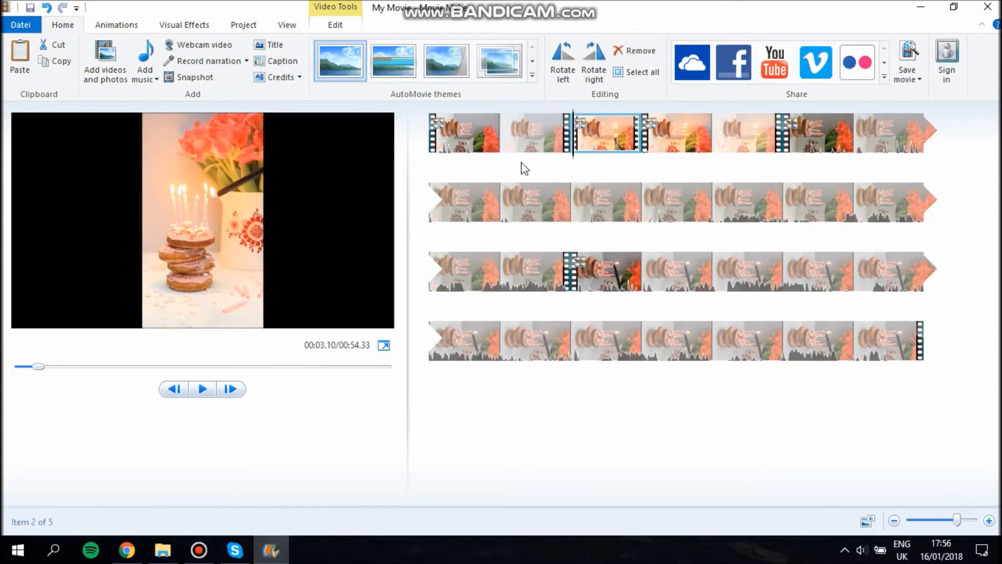
left_click(556, 135)
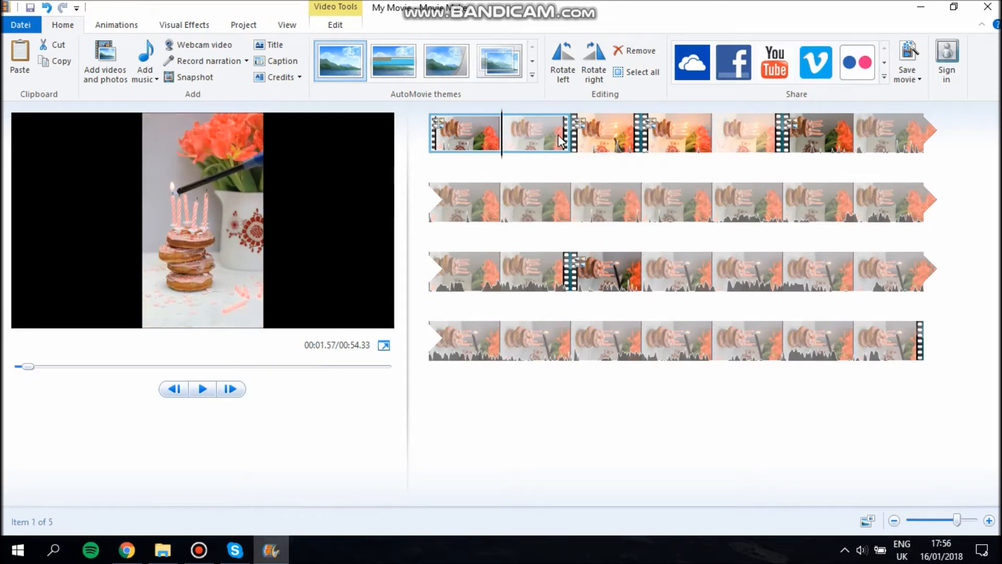
left_click_drag(506, 146, 594, 151)
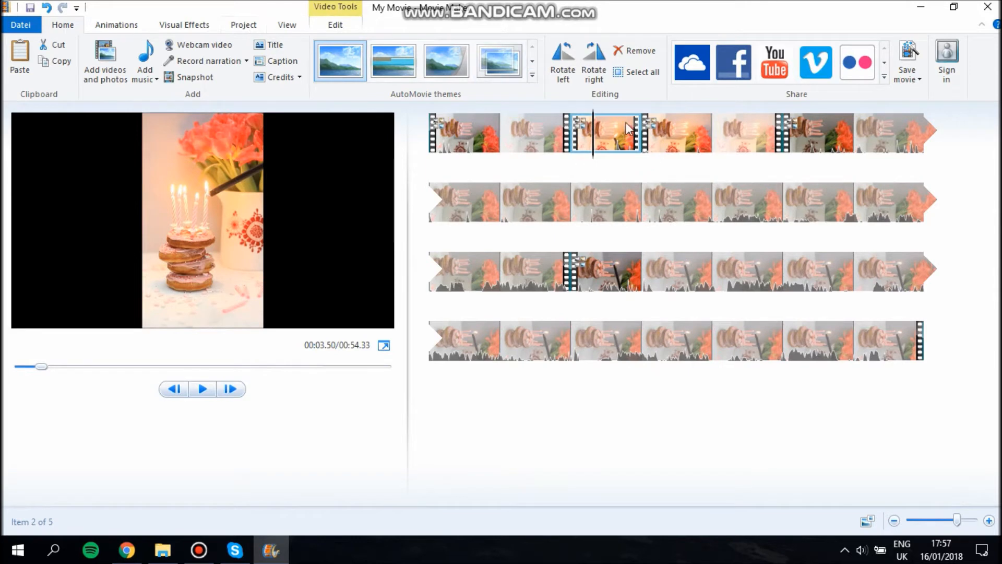
Step: Apply the first Cinematic transition to the second clip and set the transition duration to 0.25
double_click(606, 130)
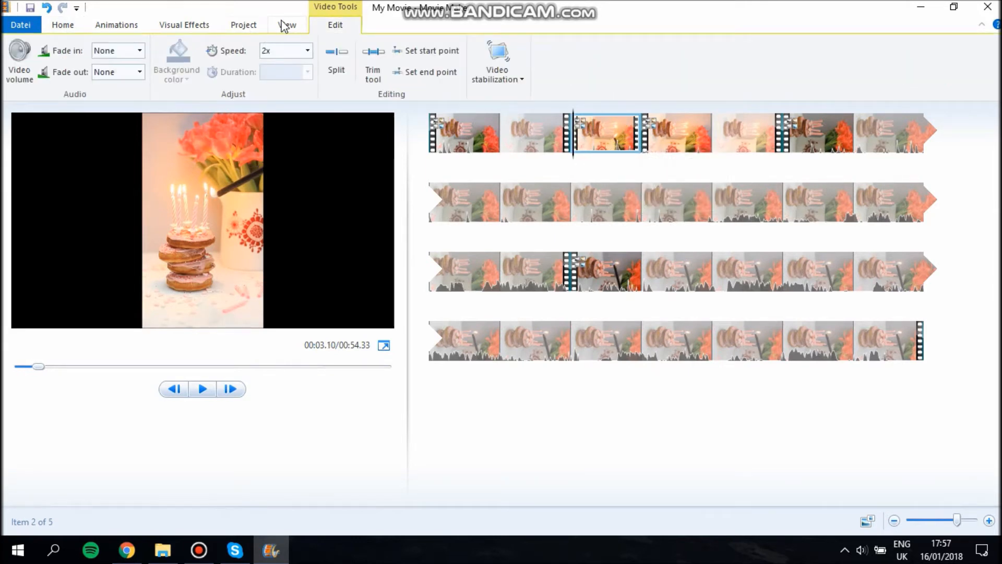
left_click(117, 25)
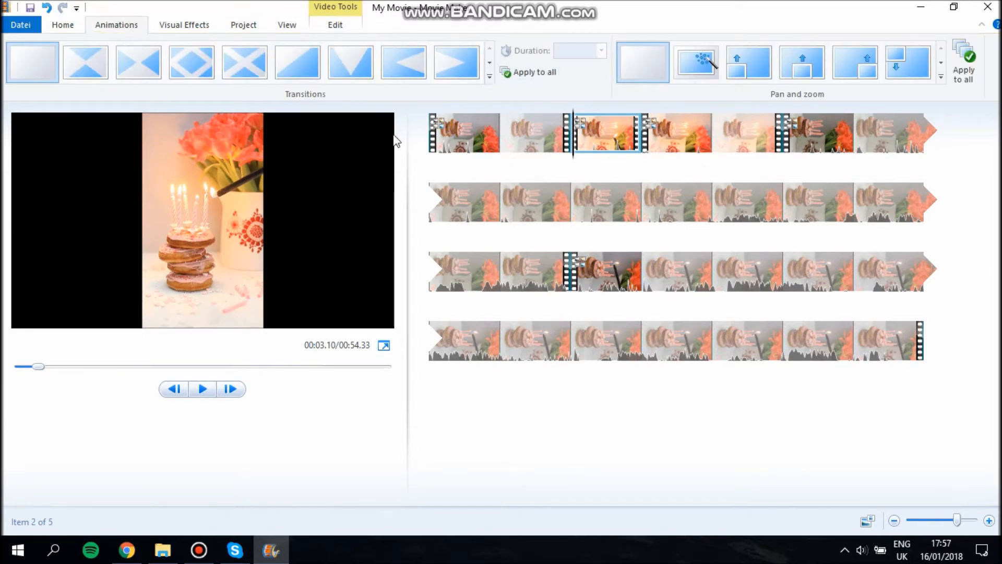
left_click(491, 76)
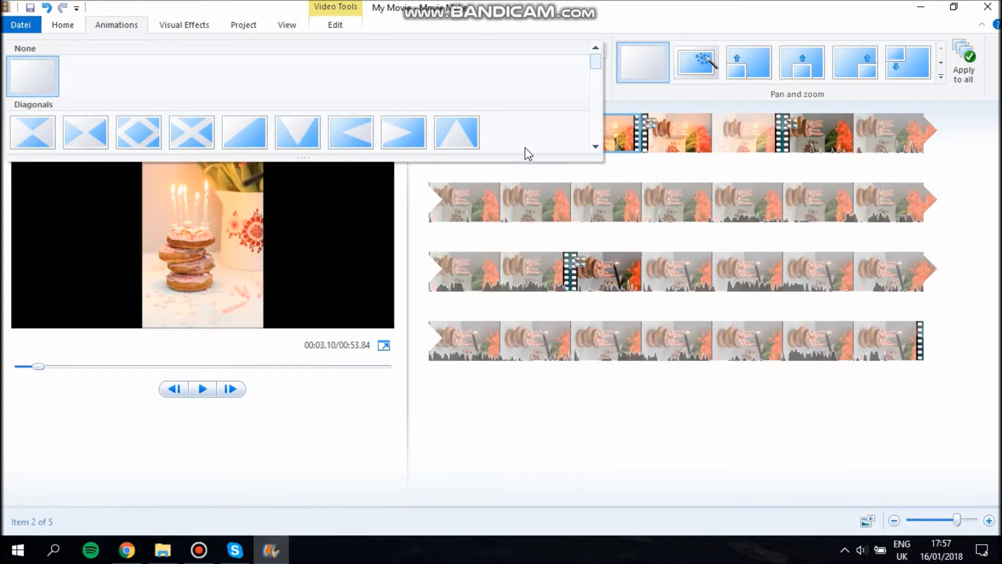
left_click(595, 148)
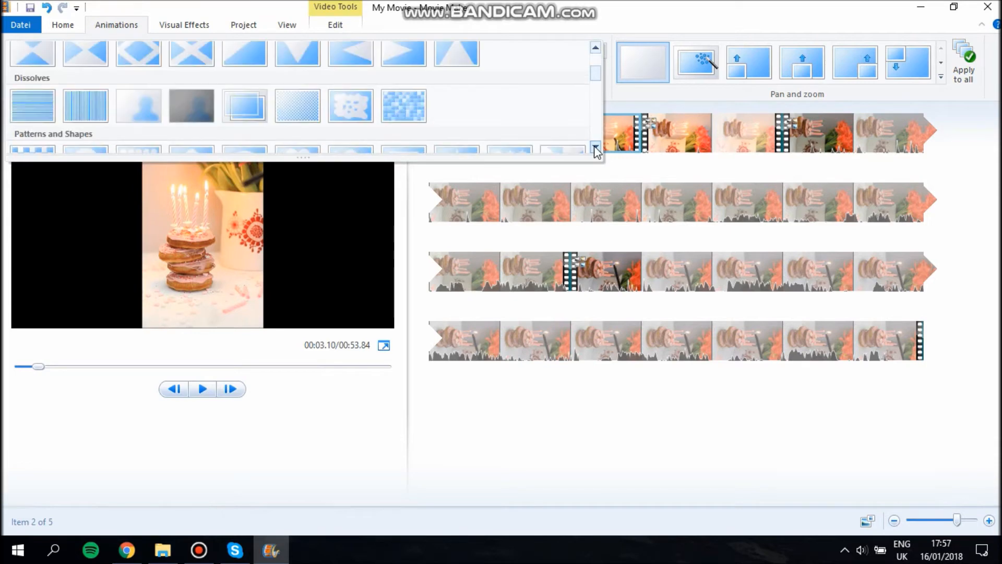
left_click(595, 148)
left_click(595, 148)
left_click(596, 148)
left_click(596, 148)
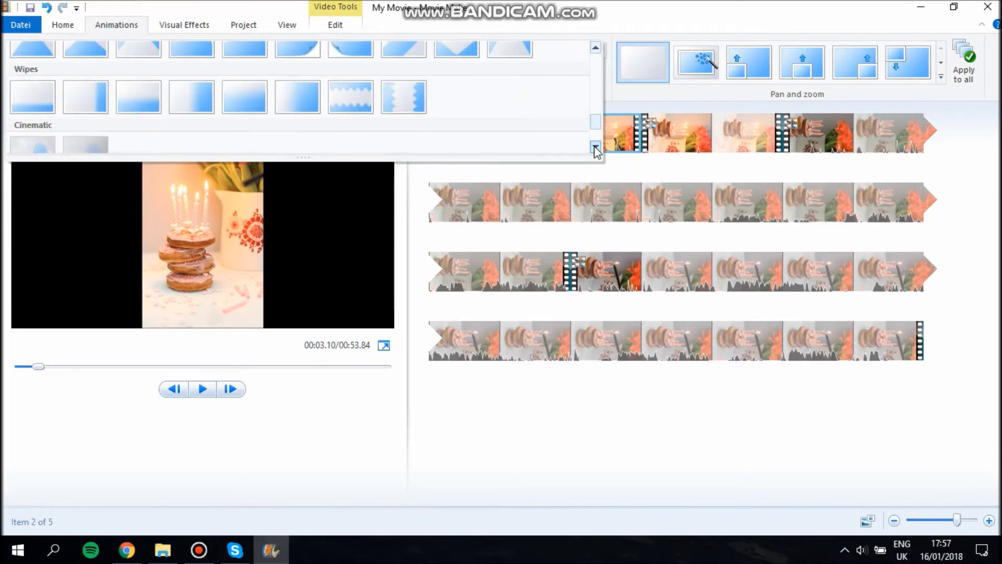
left_click(595, 149)
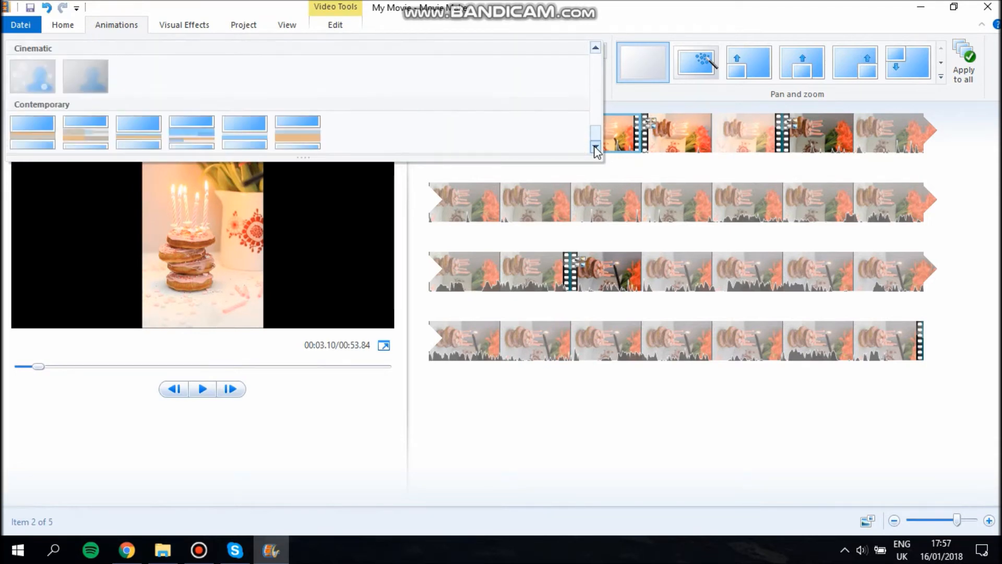
left_click(34, 89)
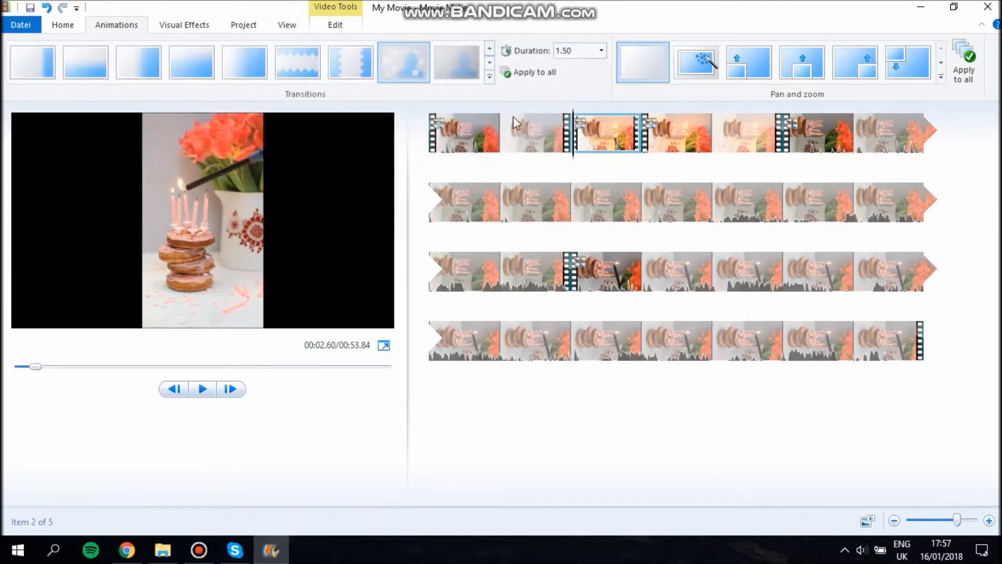
left_click(600, 48)
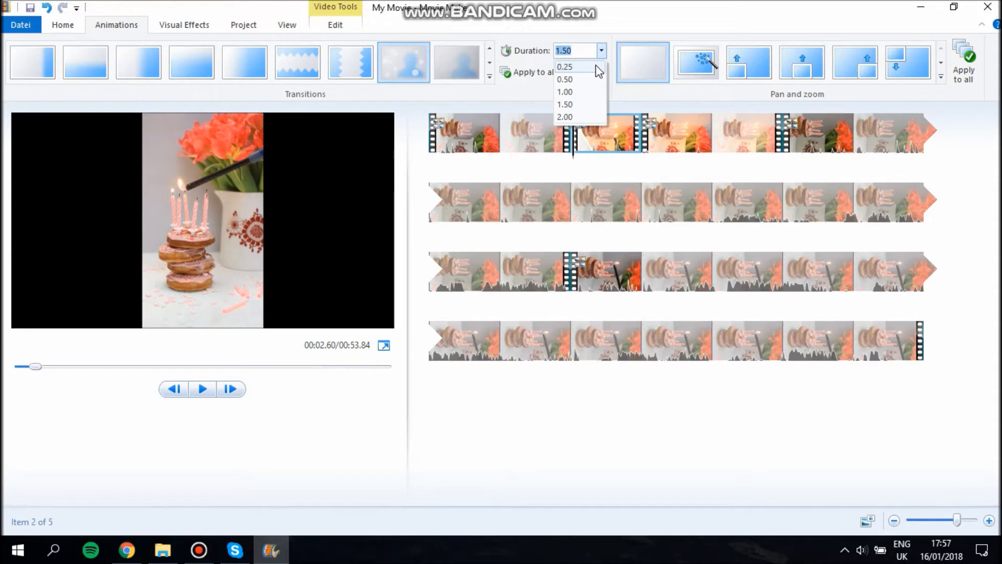
left_click(596, 65)
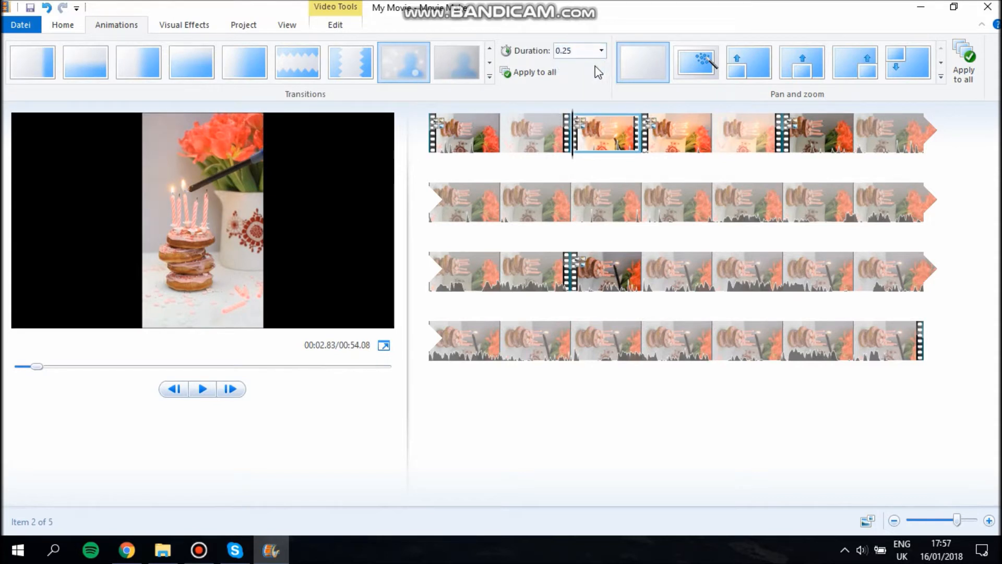
Step: Play back the movie twice from the middle of the first clip to check the transition into the second clip
left_click(547, 121)
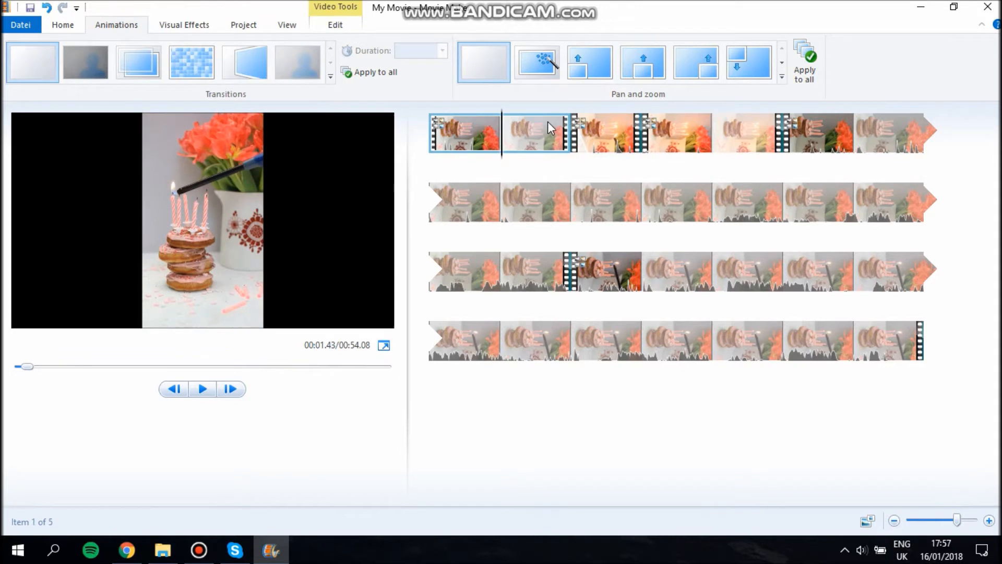
left_click(203, 390)
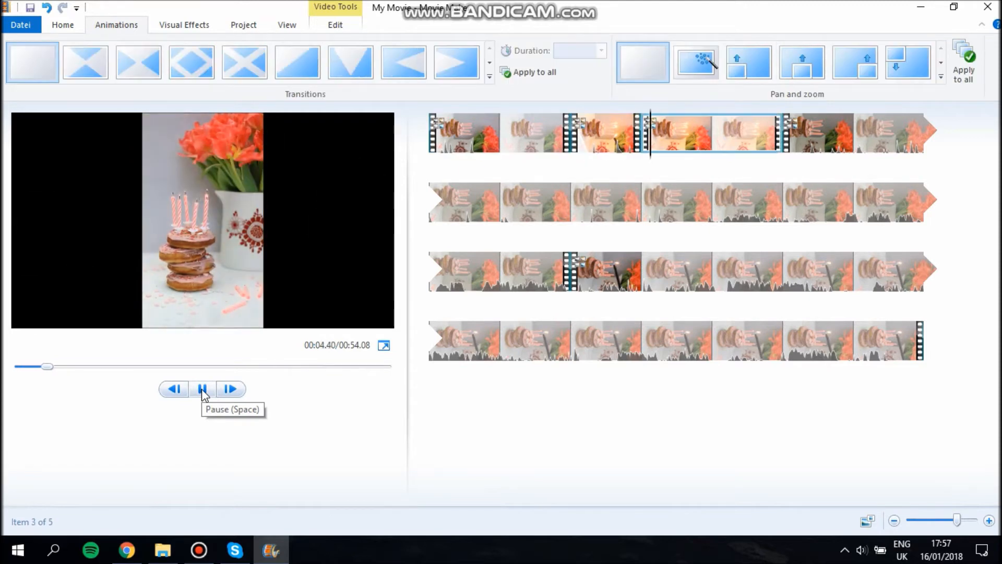
left_click(202, 389)
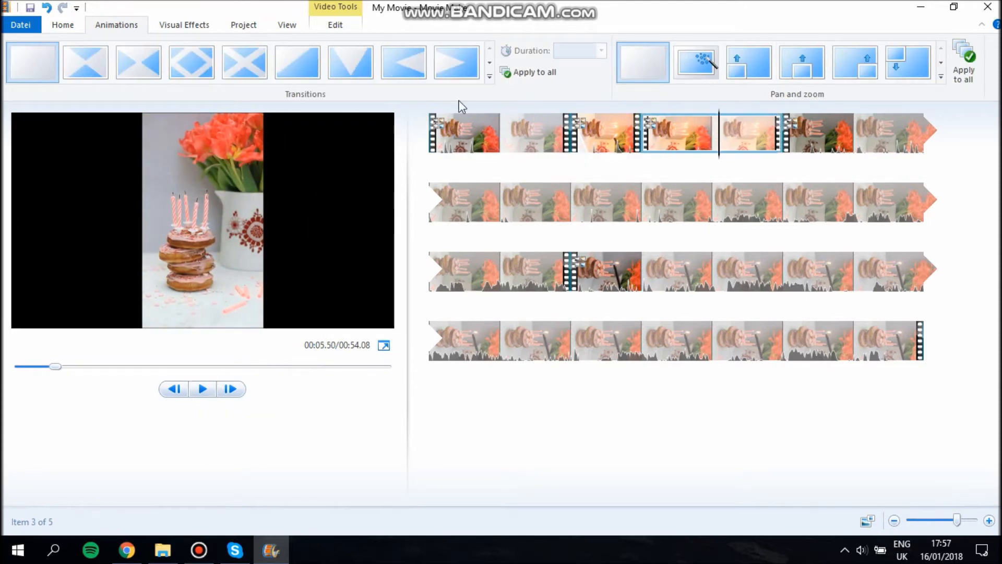
left_click(538, 128)
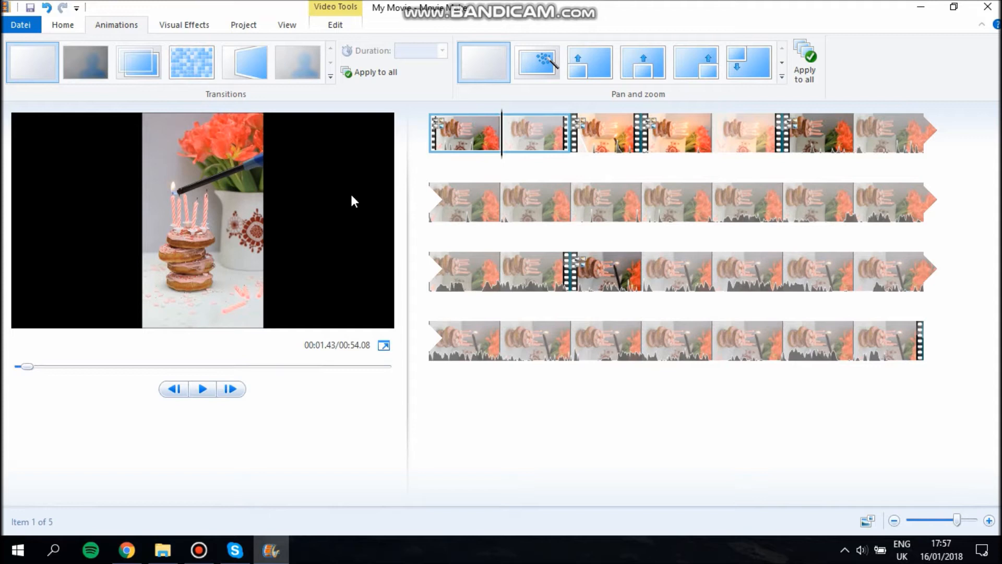
left_click(211, 392)
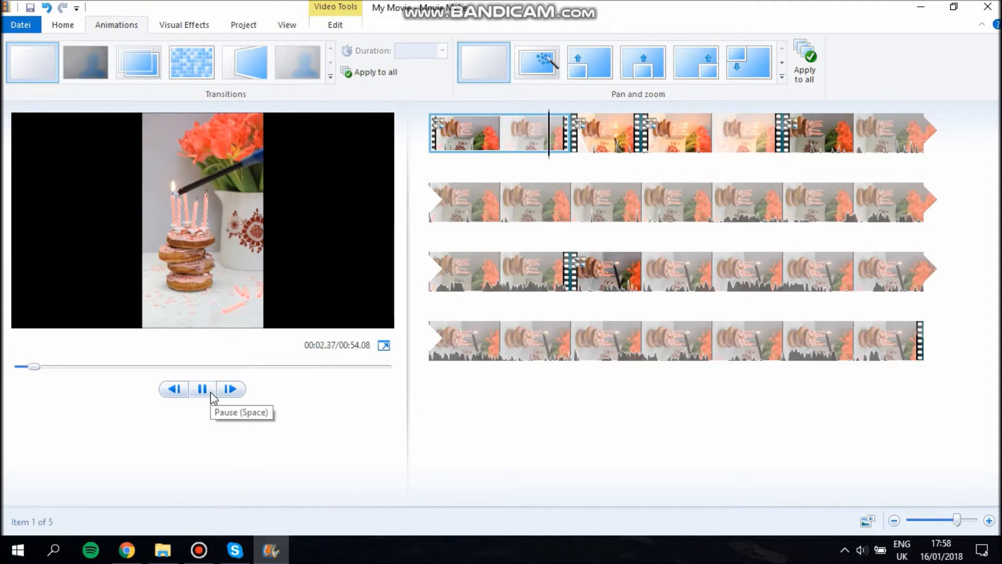
left_click(211, 392)
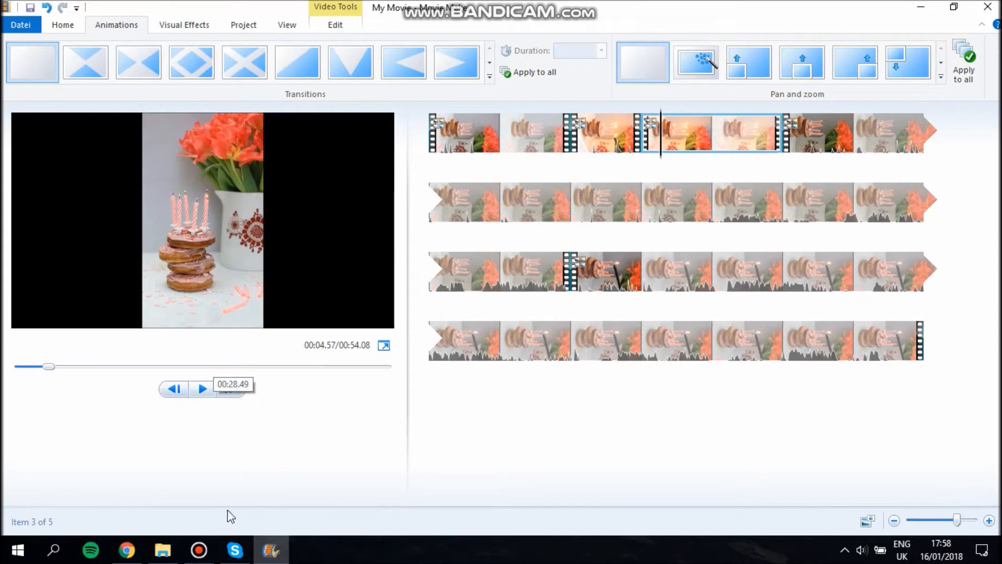
Step: Remove the Cinematic transition from the second clip by setting its transition to None
double_click(595, 136)
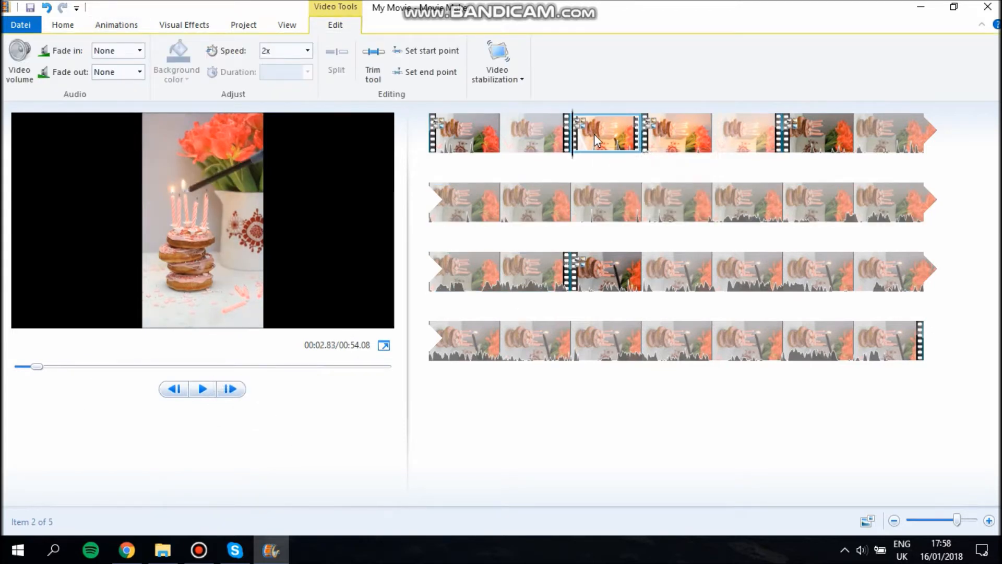
left_click(120, 23)
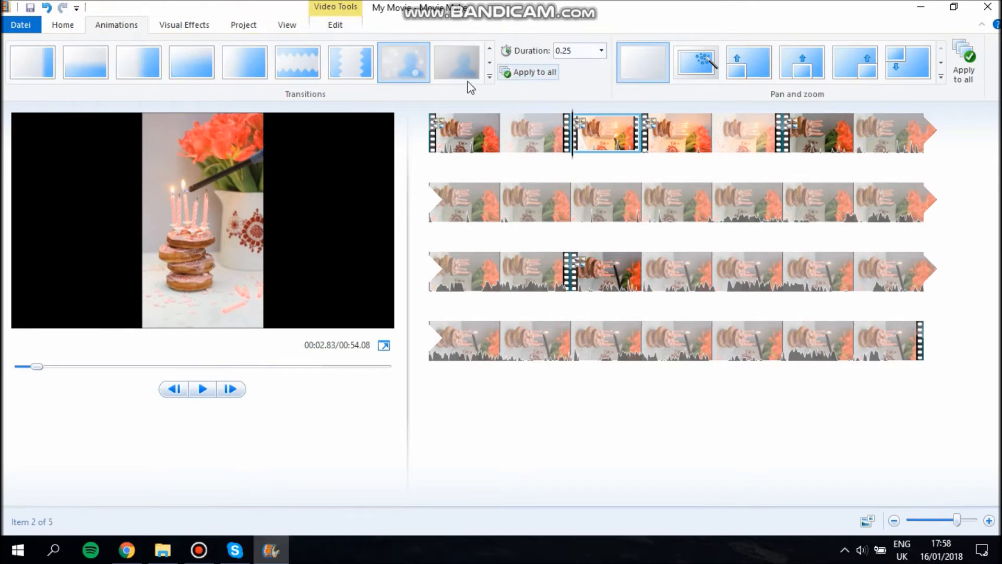
left_click(490, 50)
left_click(493, 51)
left_click(493, 51)
left_click(493, 50)
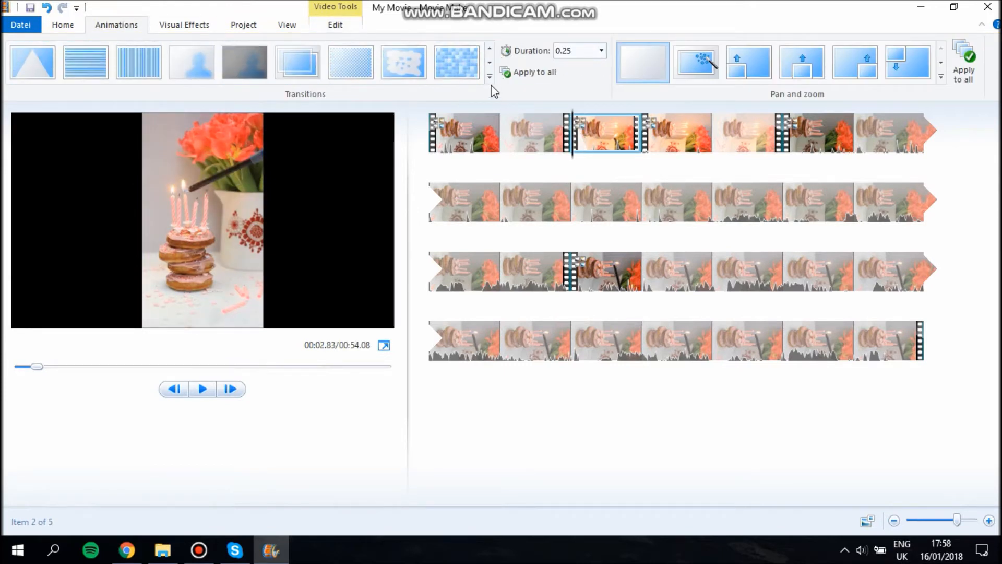
left_click(491, 79)
scroll(239, 99, "up", 3)
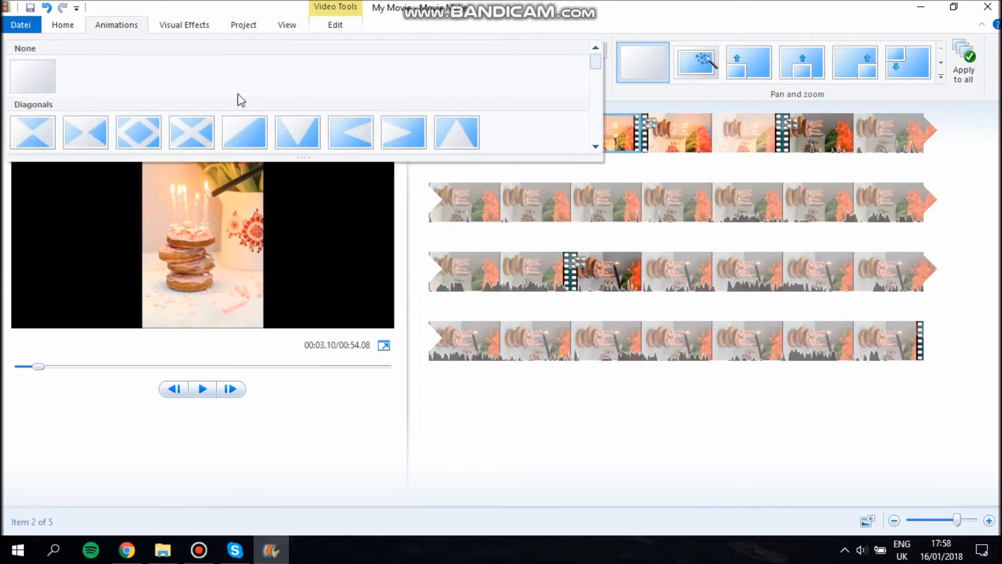
left_click(39, 73)
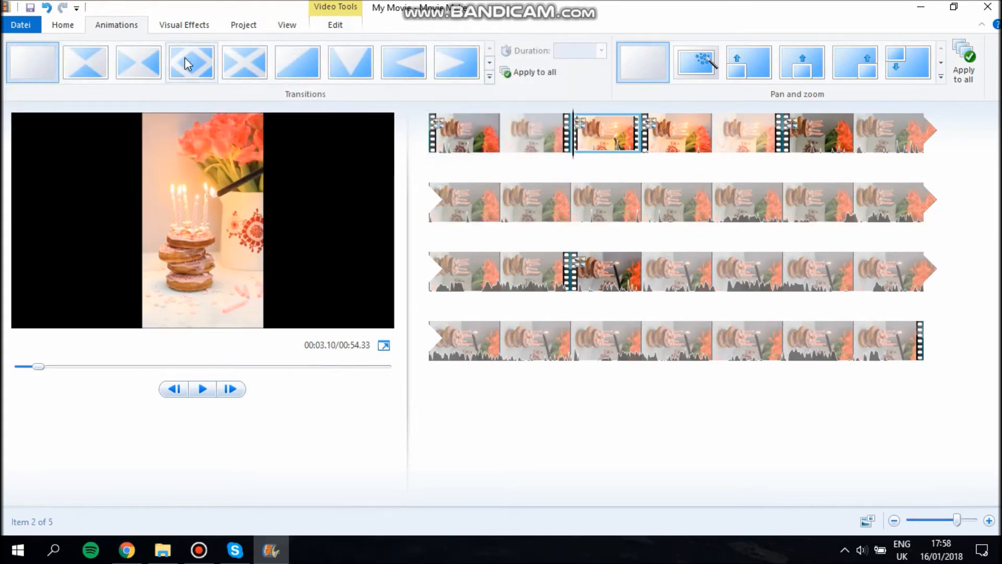
Step: Apply the fade-out-to-black effect from Motions and Fades to the third clip and play the clip back to check it
left_click(183, 26)
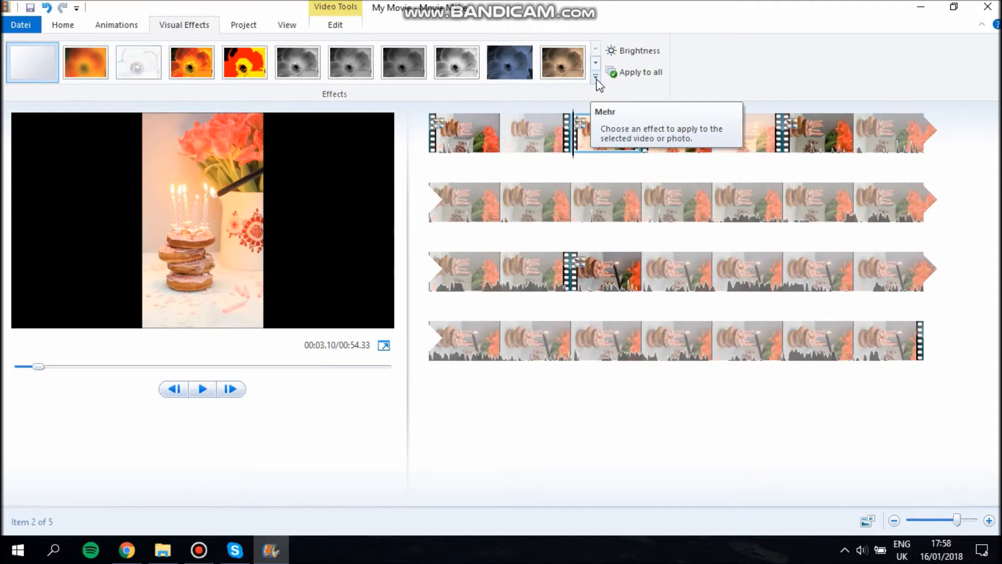
left_click(749, 126)
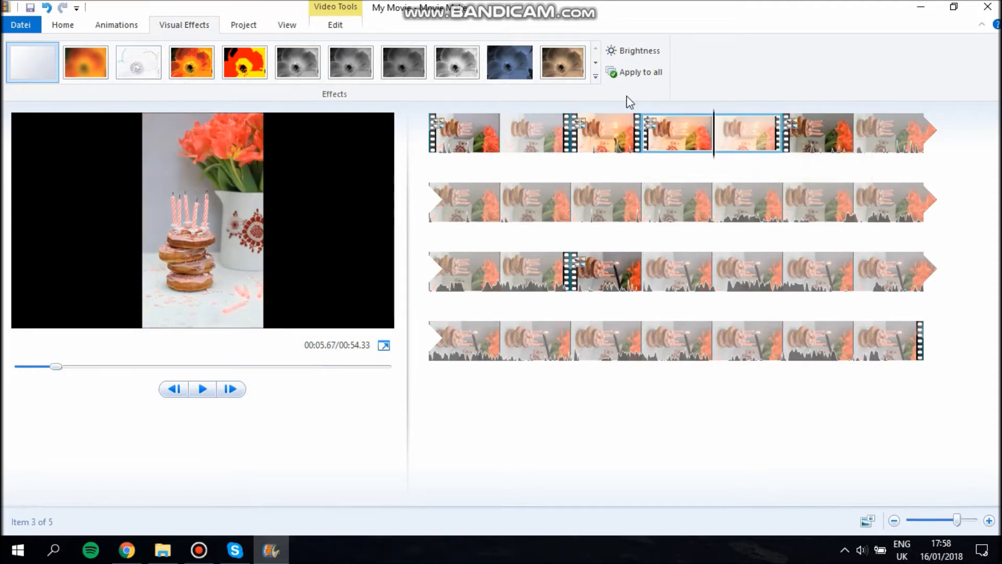
left_click(596, 78)
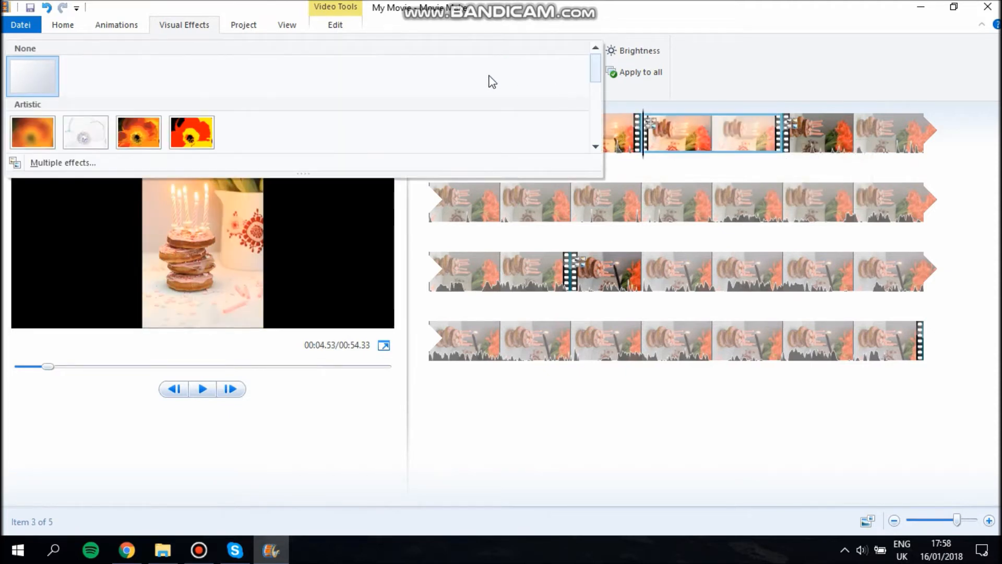
scroll(274, 93, "down", 3)
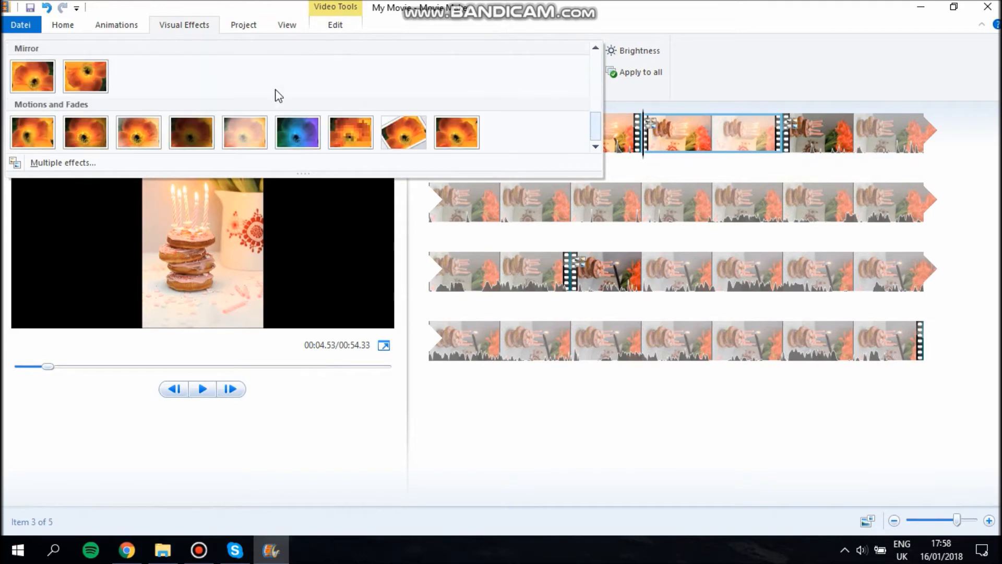
left_click(203, 127)
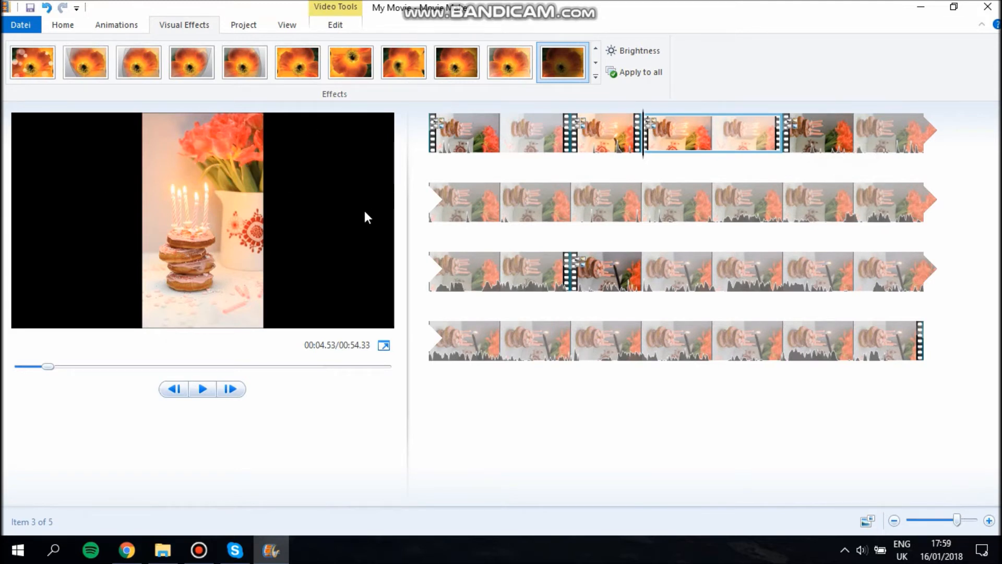
left_click(207, 392)
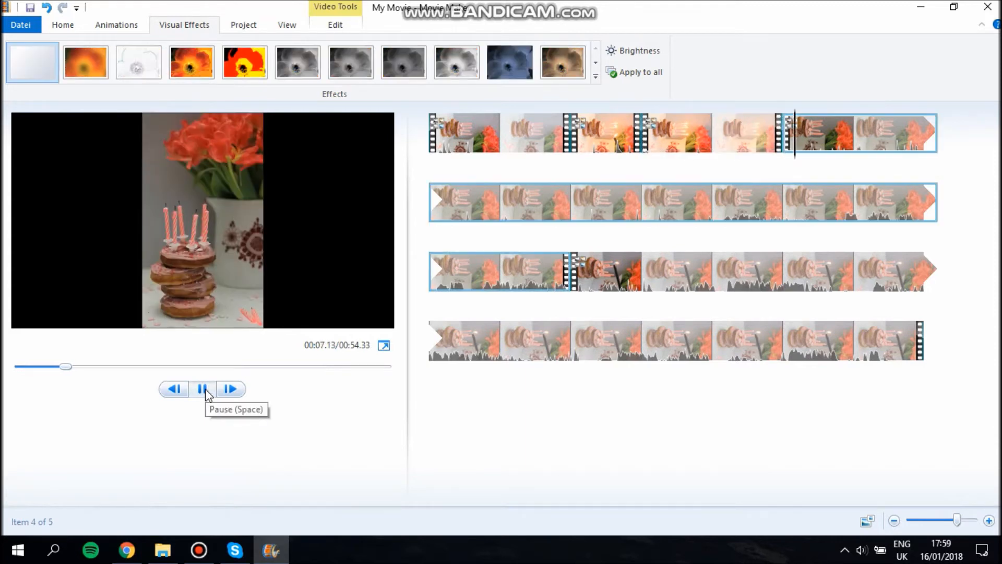
left_click(206, 393)
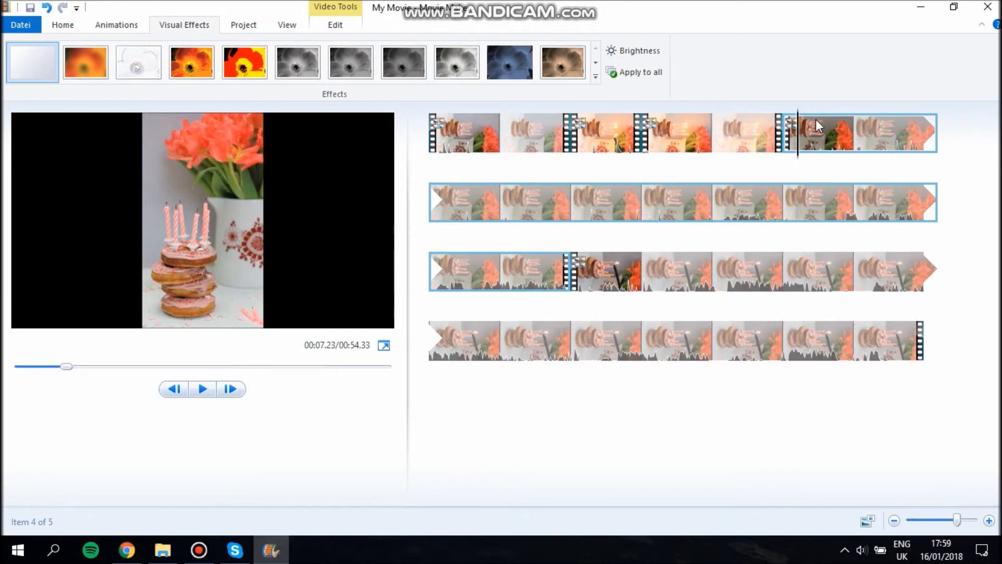
Step: Remove the fourth and fifth clips from the movie
right_click(848, 132)
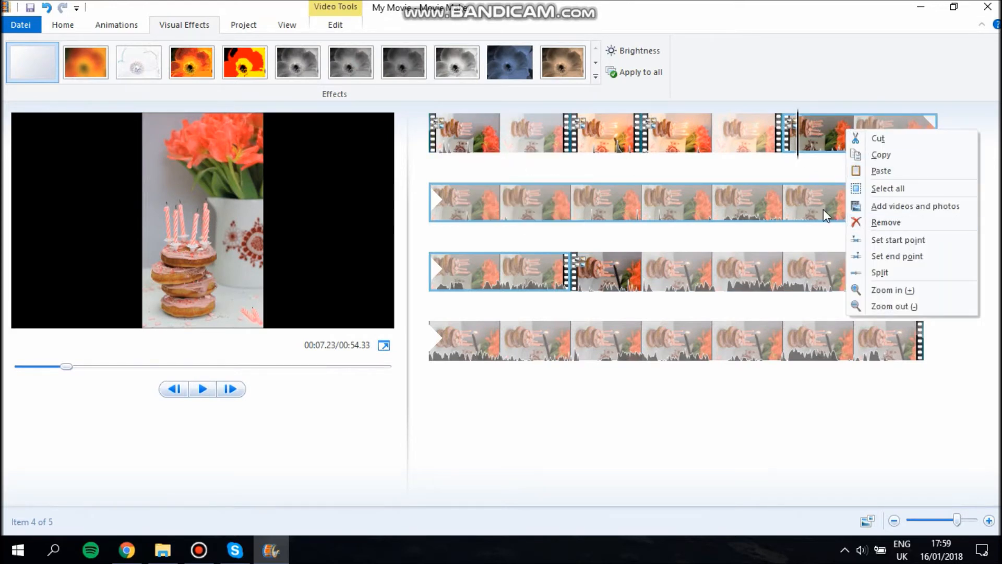
left_click(884, 222)
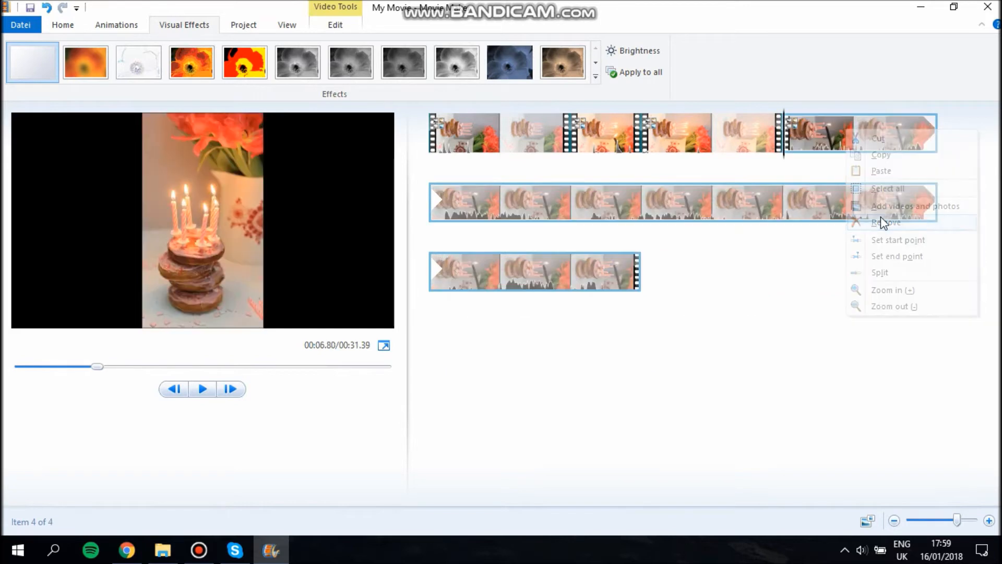
right_click(844, 194)
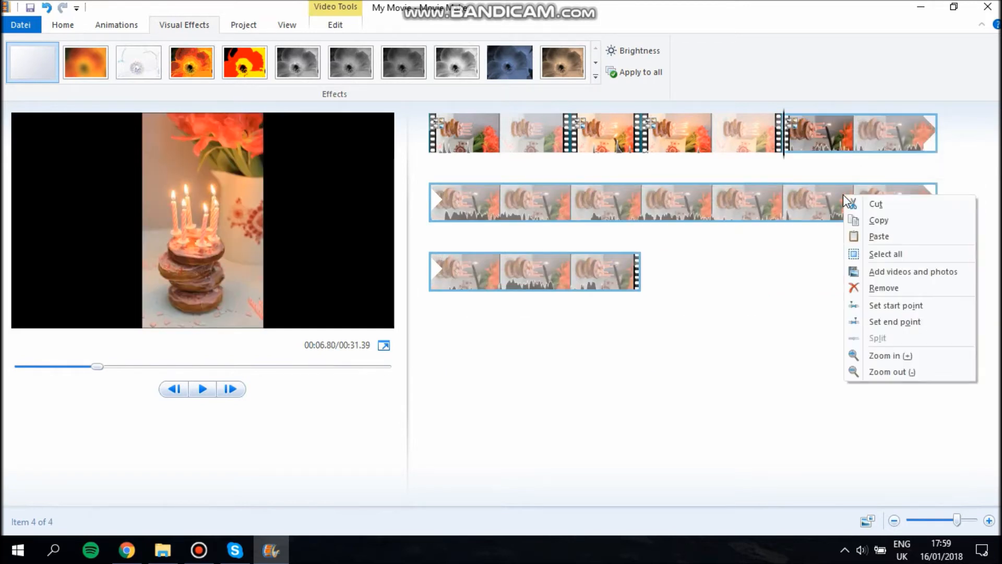
left_click(891, 293)
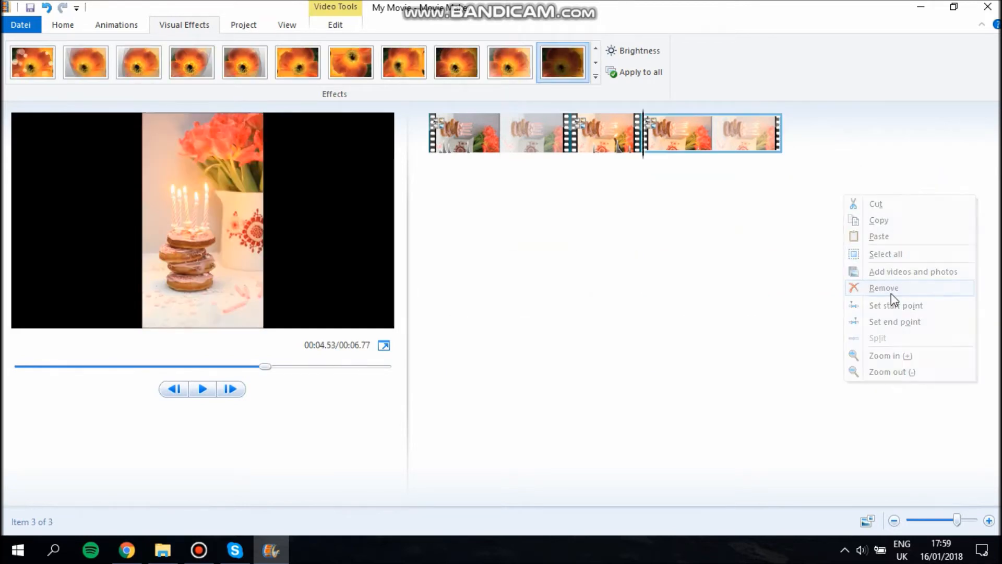
Step: Play back the shortened movie from the beginning through the fade at its end
left_click(432, 161)
left_click(202, 389)
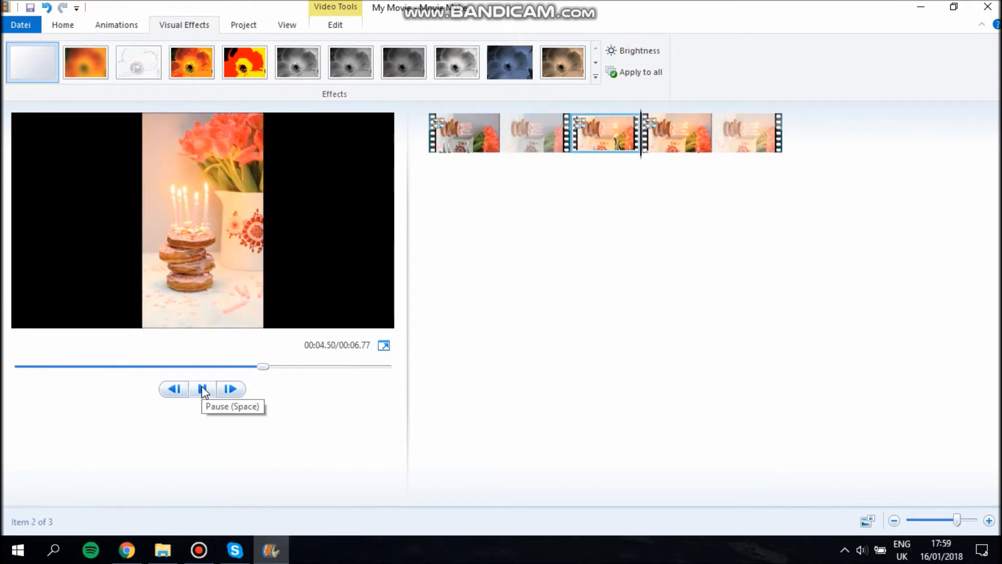
left_click(202, 387)
left_click(202, 388)
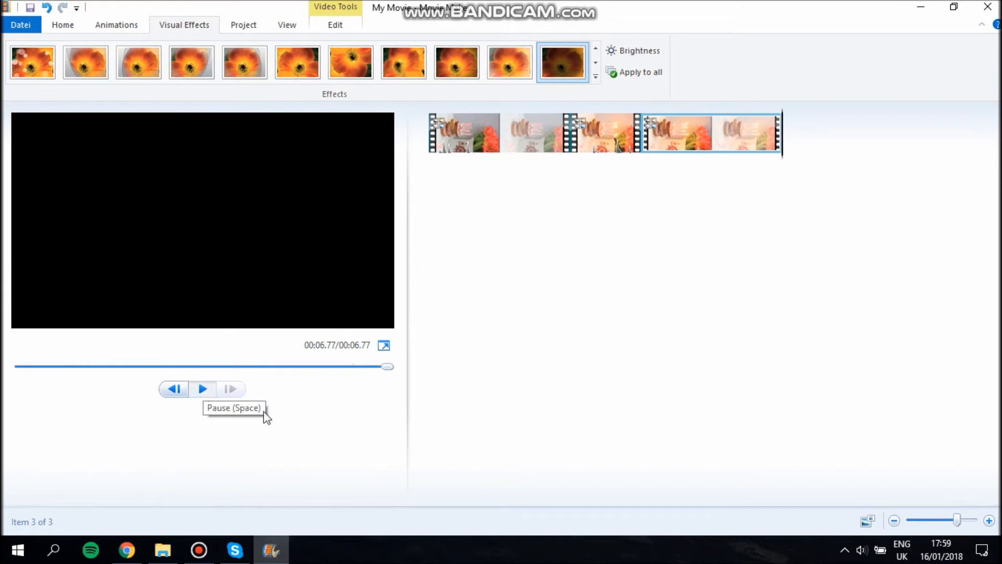
Step: Add the Bubble_Bath track from the Downloads folder as background music starting at the first clip
left_click(455, 146)
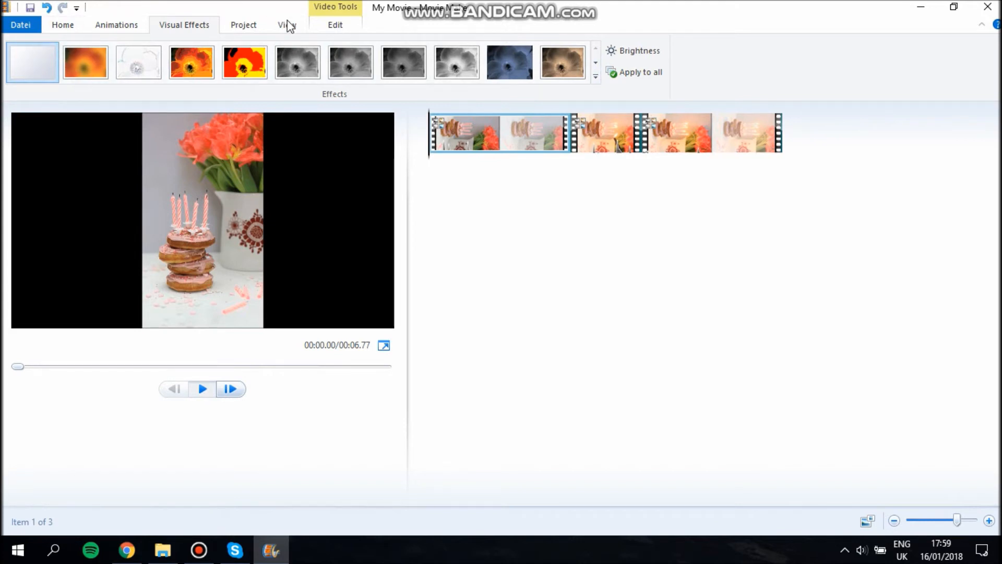
left_click(62, 25)
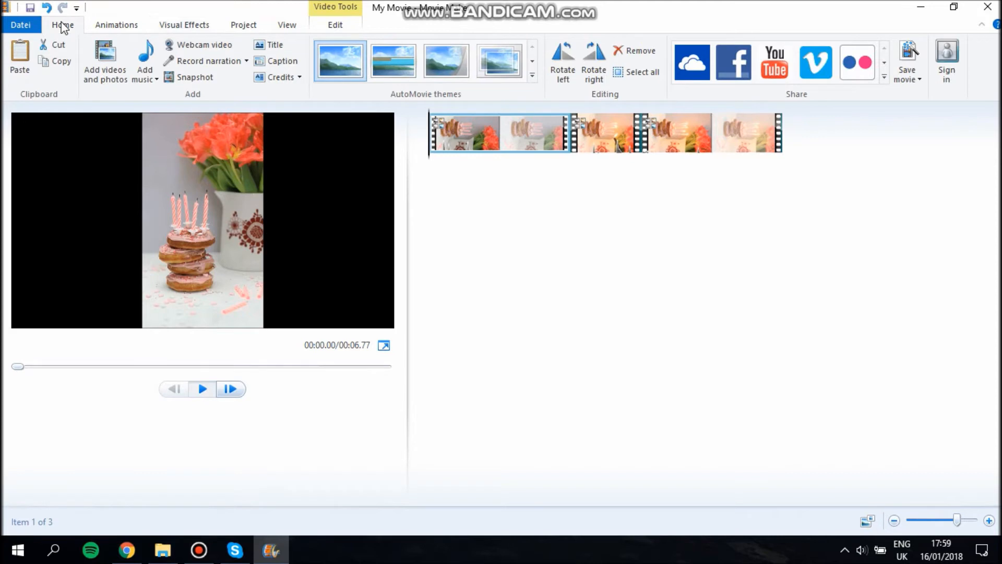
left_click(148, 50)
left_click(153, 55)
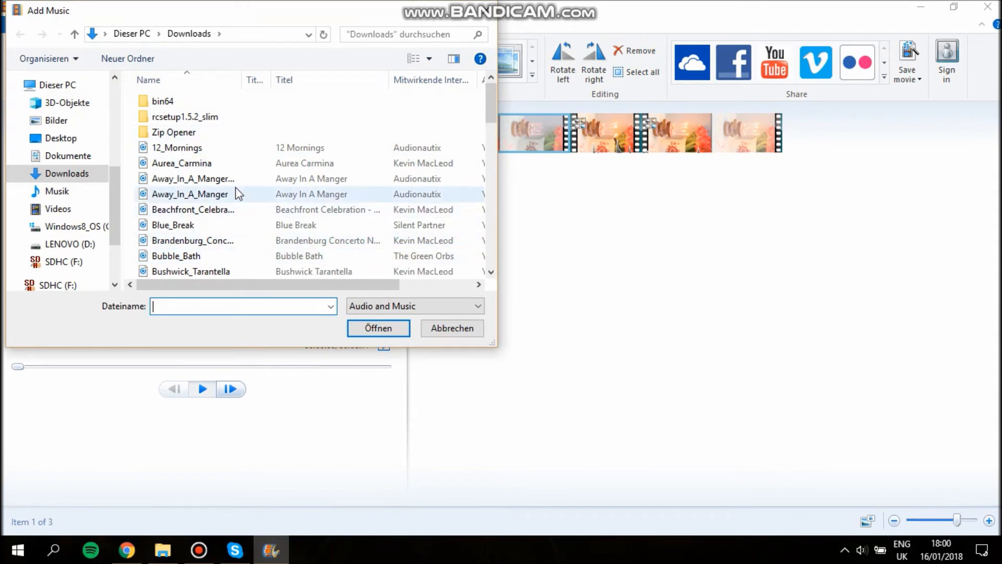
scroll(232, 157, "down", 1)
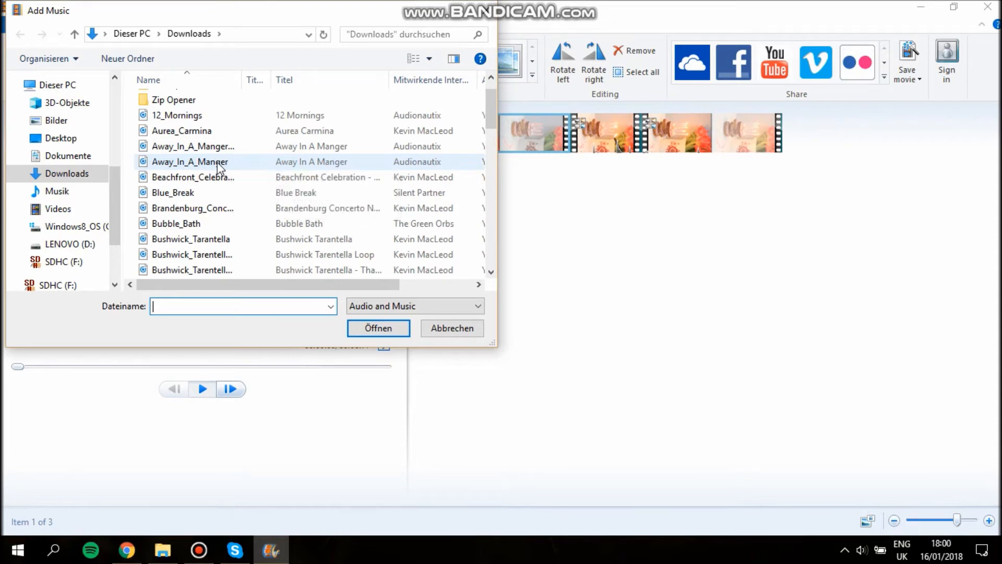
scroll(218, 163, "down", 1)
scroll(218, 162, "down", 1)
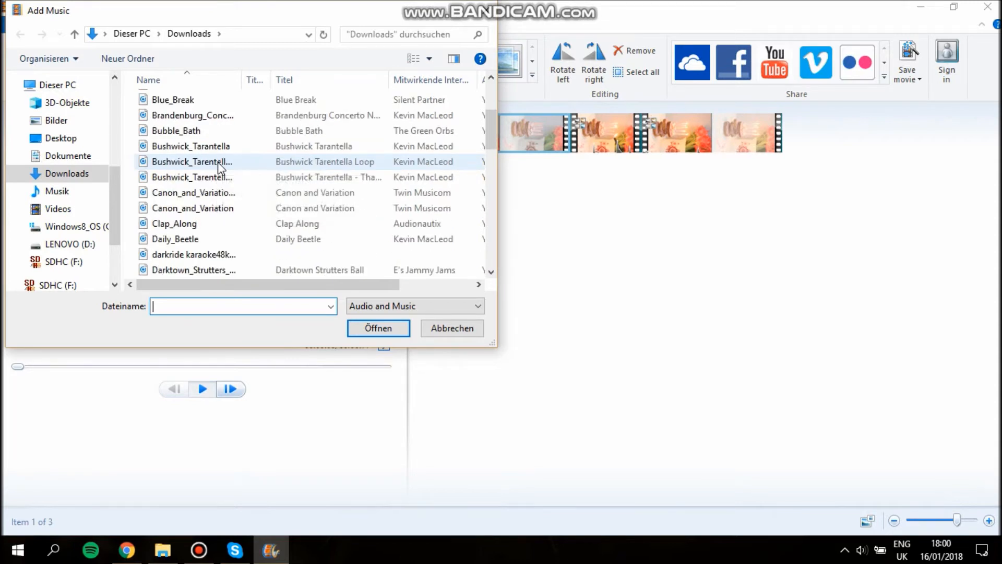
double_click(201, 131)
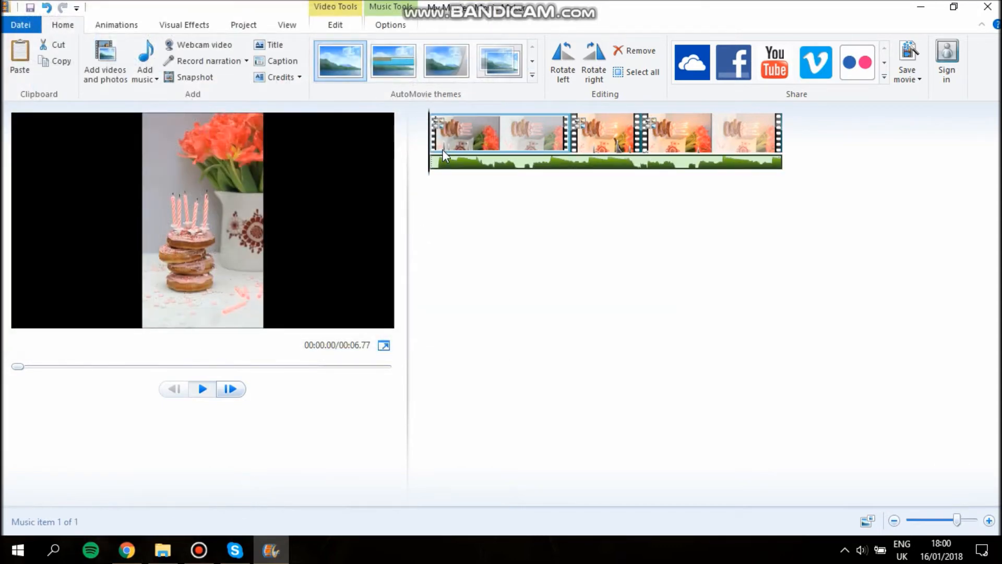
Step: Trim the opening silence of the music by setting its start point to 0.10s, and play back the movie
double_click(434, 167)
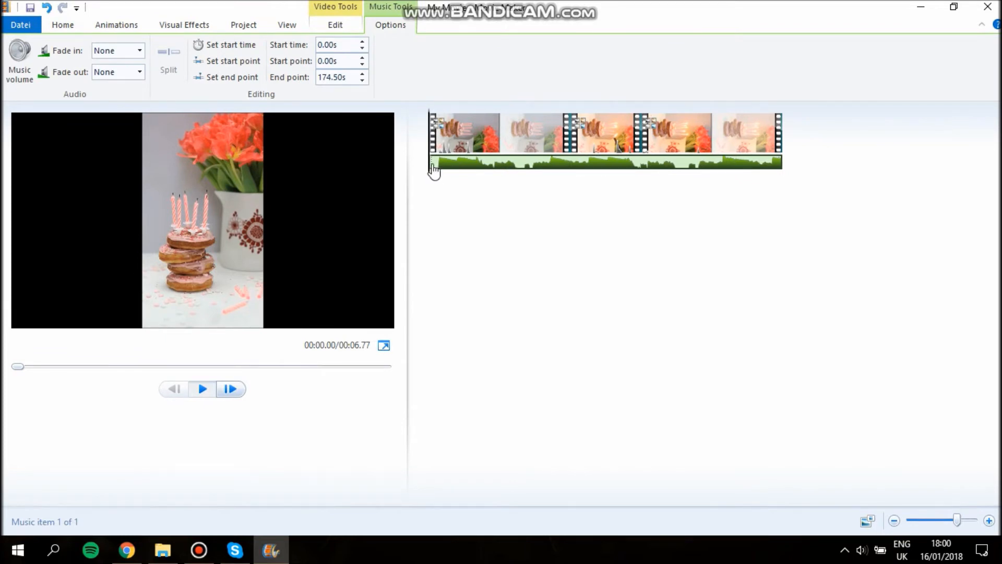
right_click(435, 173)
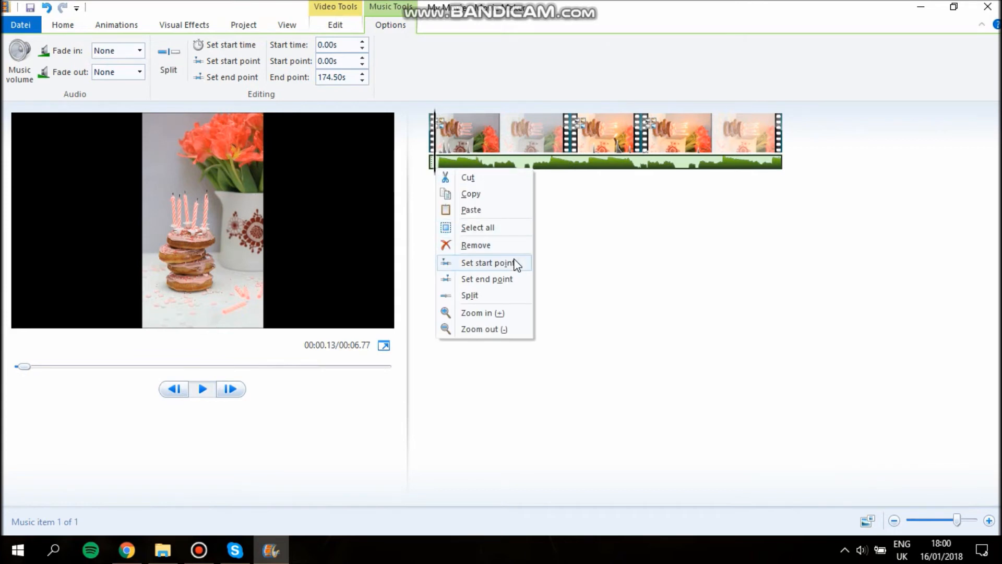
left_click(515, 263)
left_click(203, 391)
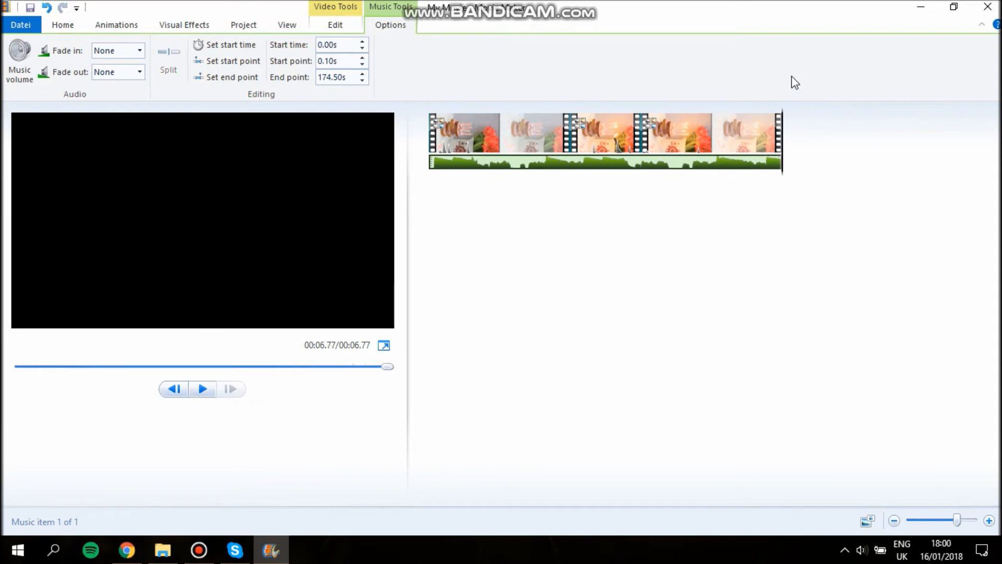
Step: Set the music's fade out to Medium and play back the third clip to check the ending
left_click(777, 168)
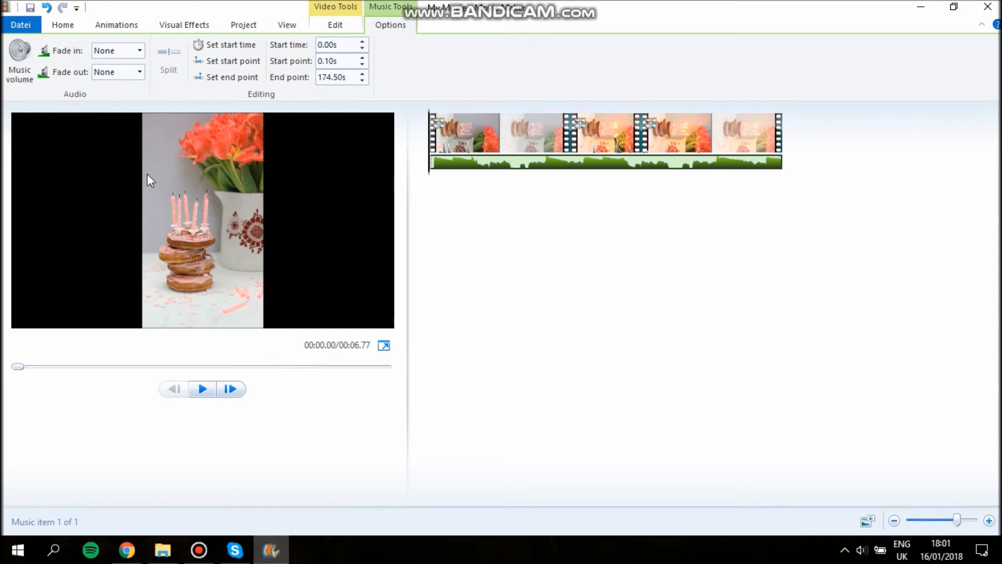
left_click(30, 78)
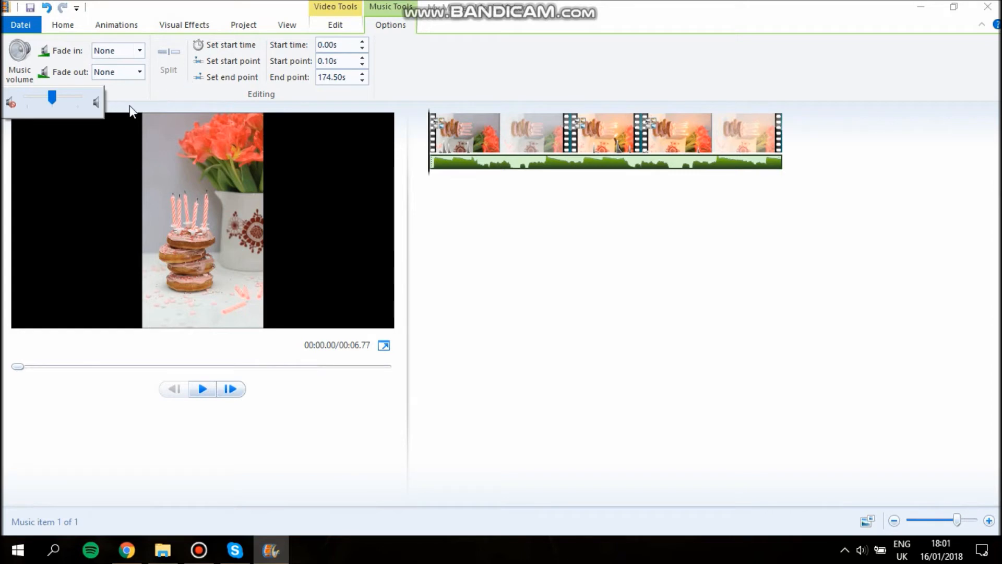
left_click(158, 96)
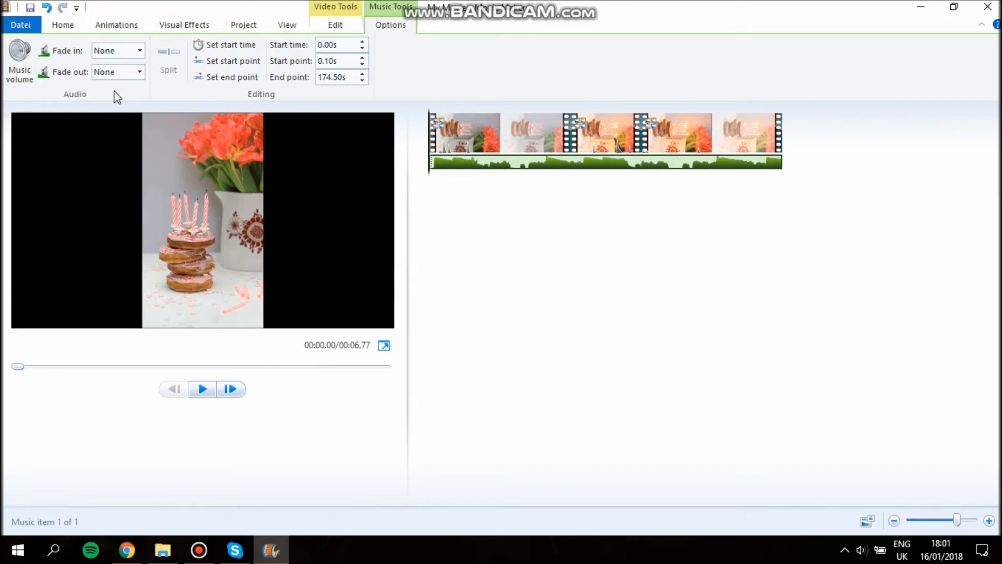
left_click(140, 73)
left_click(128, 115)
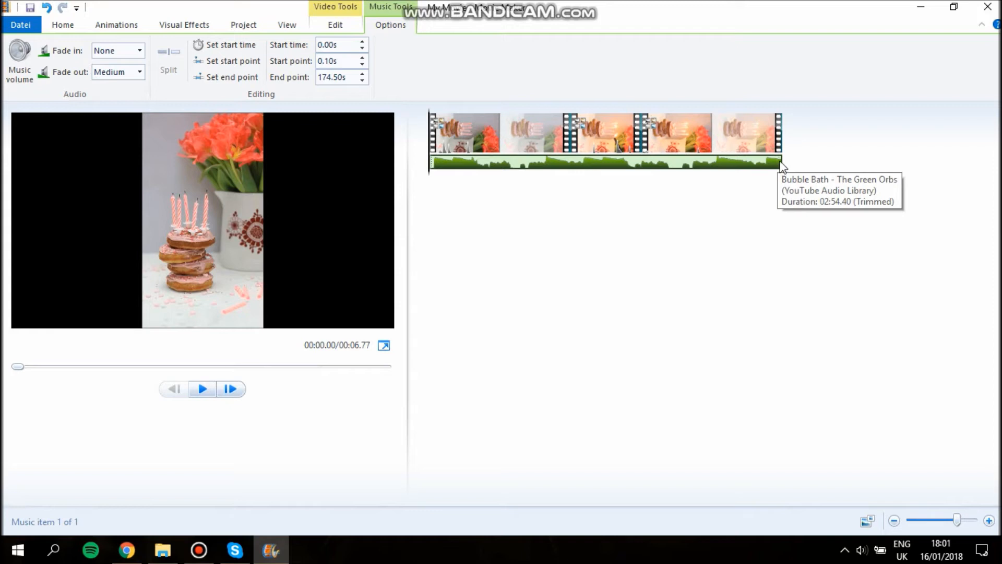
left_click(650, 118)
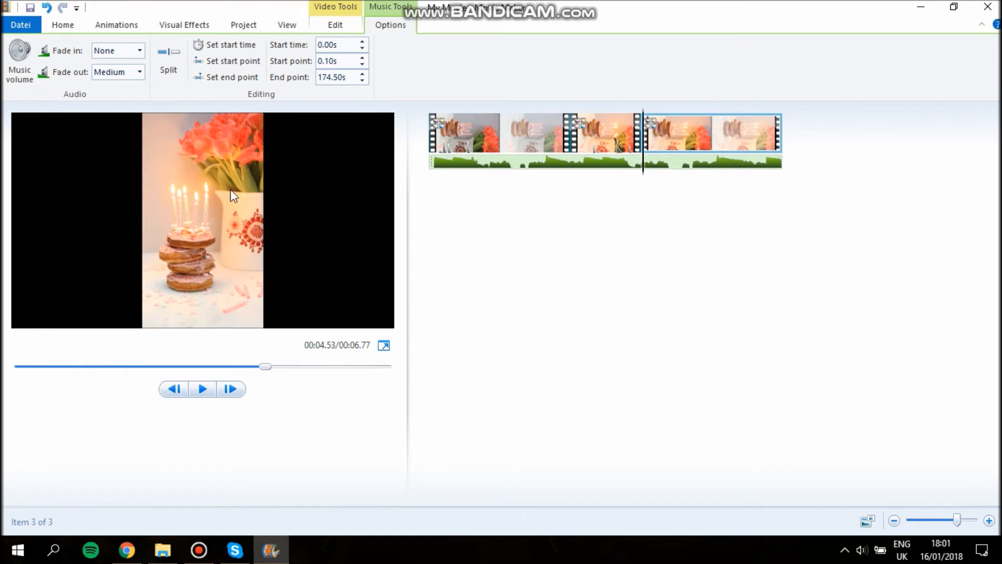
left_click(203, 390)
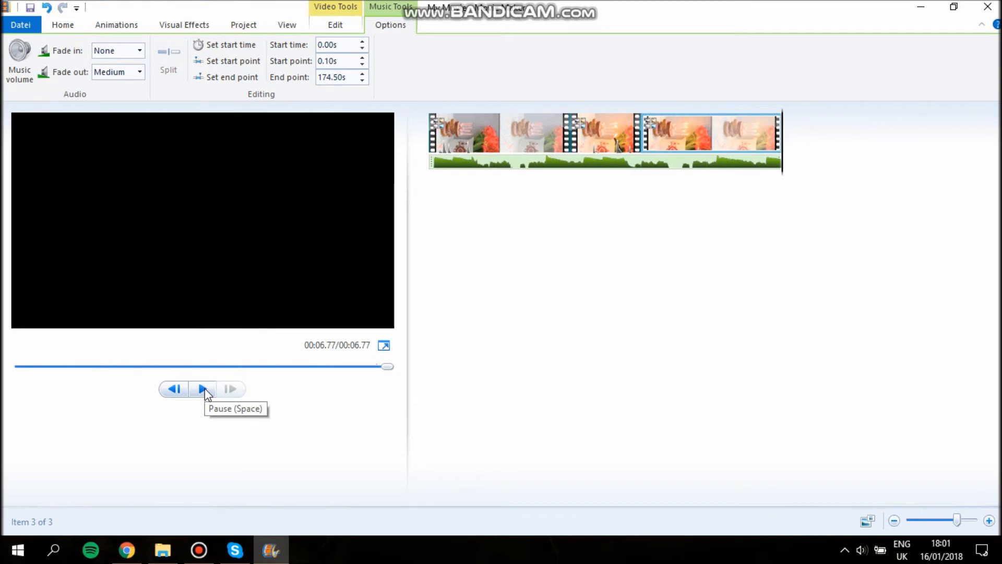
Step: Raise the music volume to its maximum
left_click(502, 125)
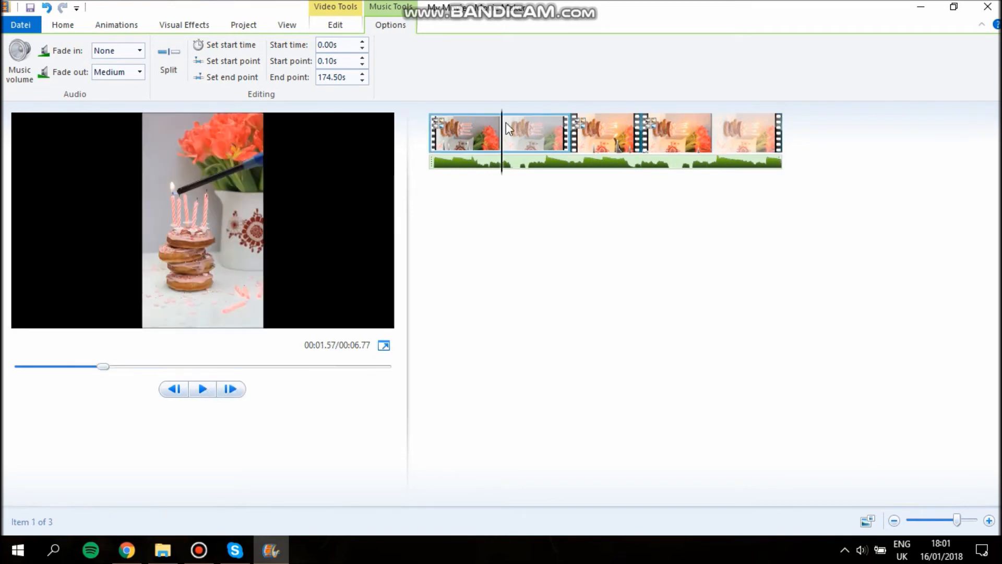
left_click(20, 57)
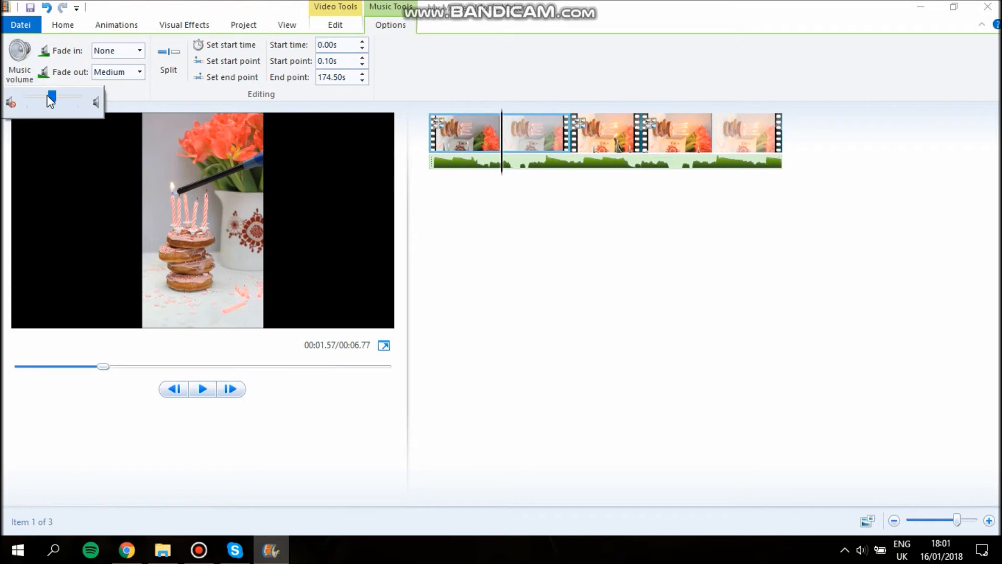
left_click_drag(62, 98, 93, 102)
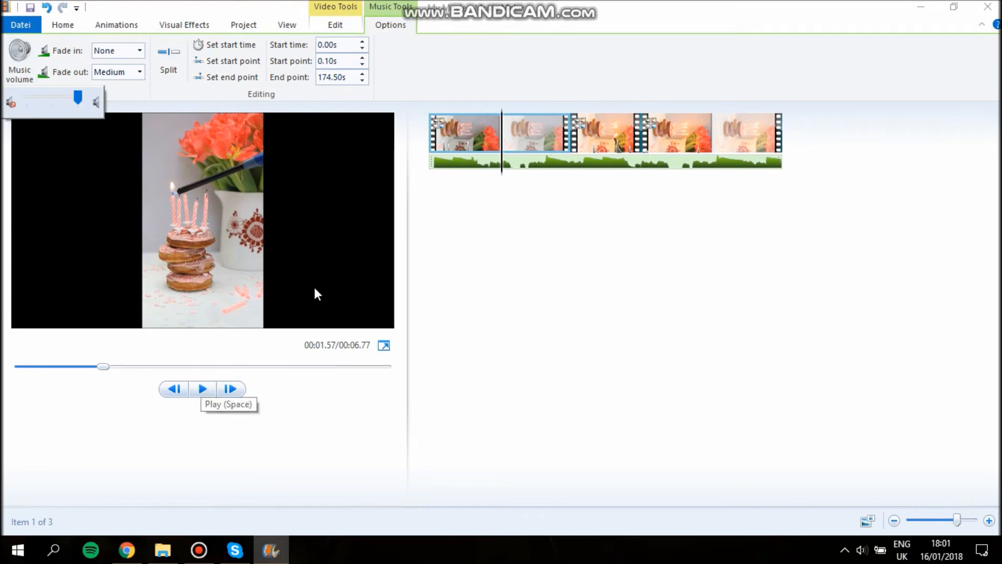
Step: Play back the whole movie twice from the first clip to check the music level, and return to the beginning
left_click(449, 123)
left_click(206, 389)
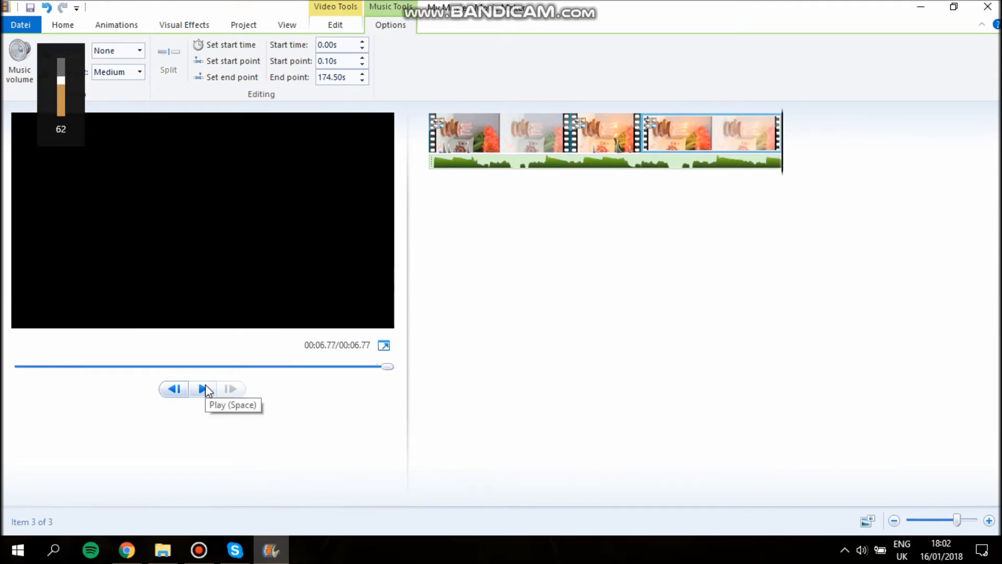
left_click(440, 136)
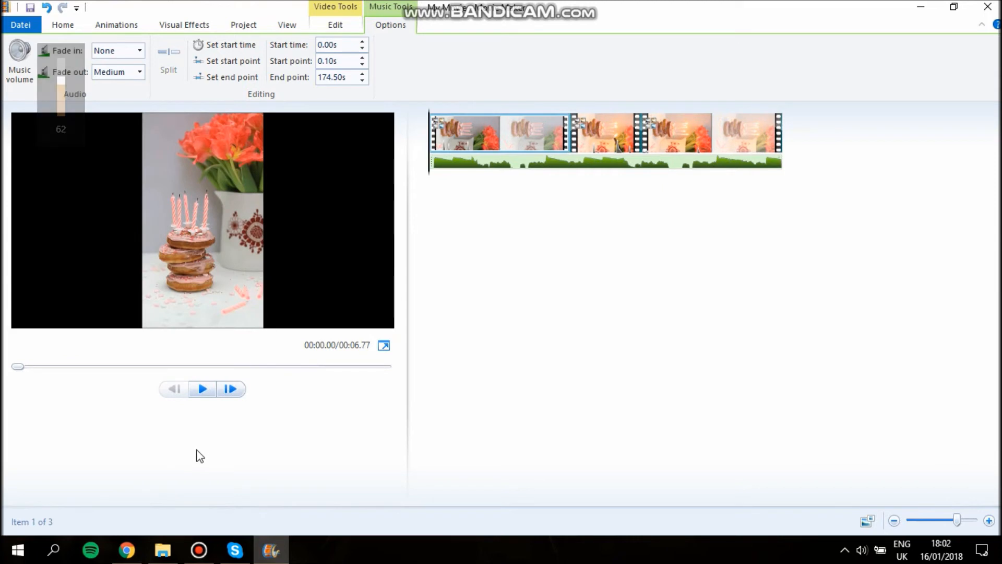
left_click(201, 390)
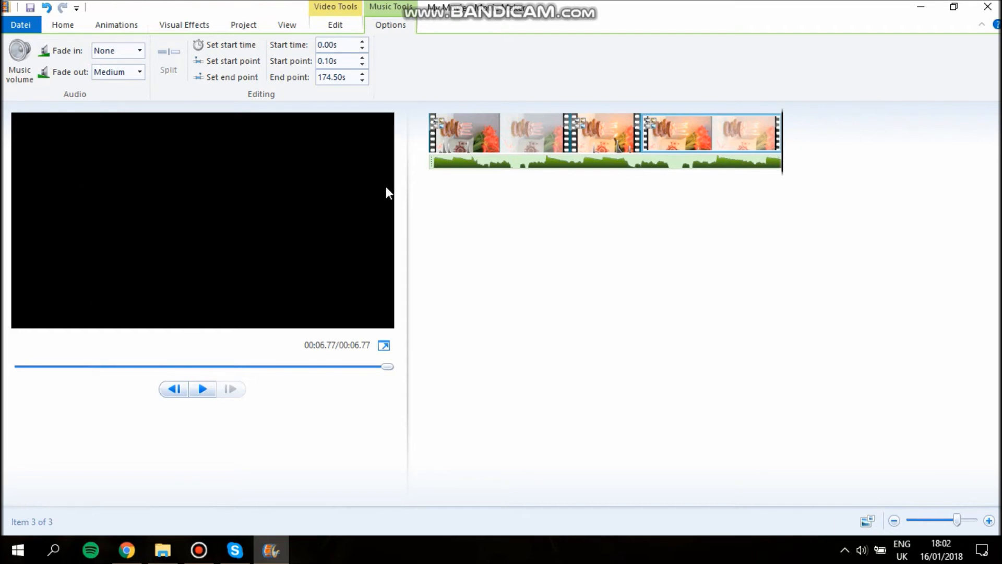
left_click(449, 146)
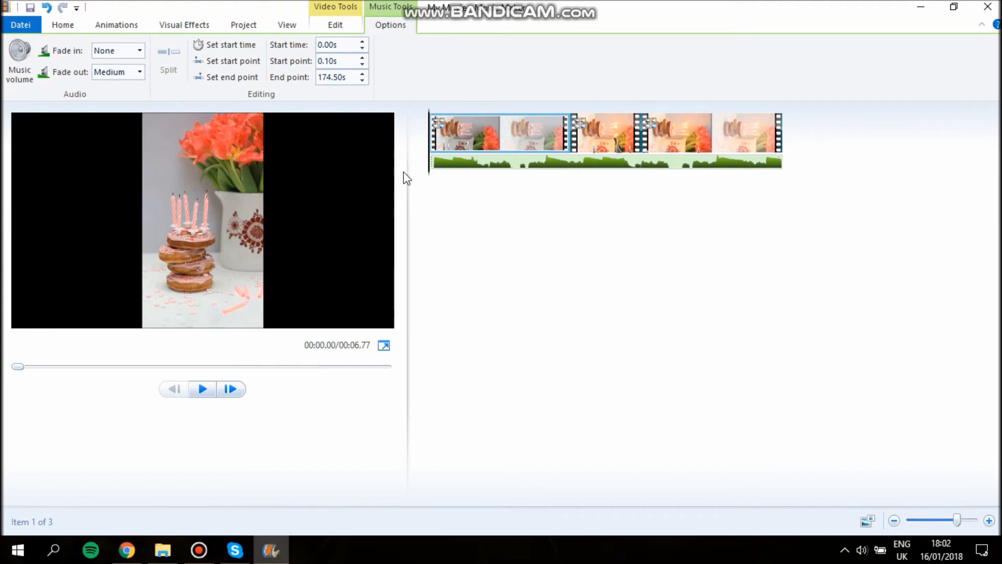
Step: Save the project under the file name "donut tower" in the Projects folder
left_click(25, 26)
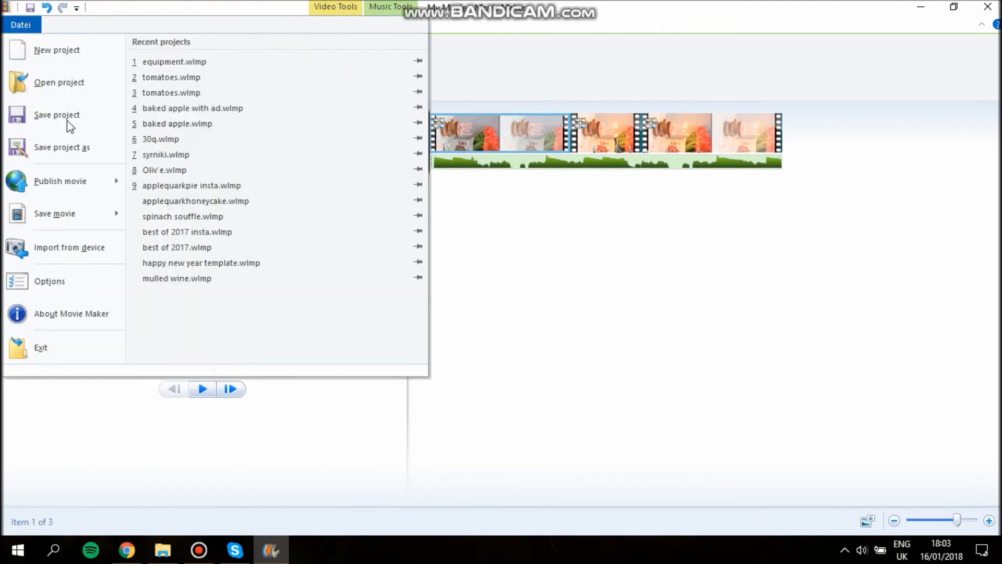
left_click(76, 149)
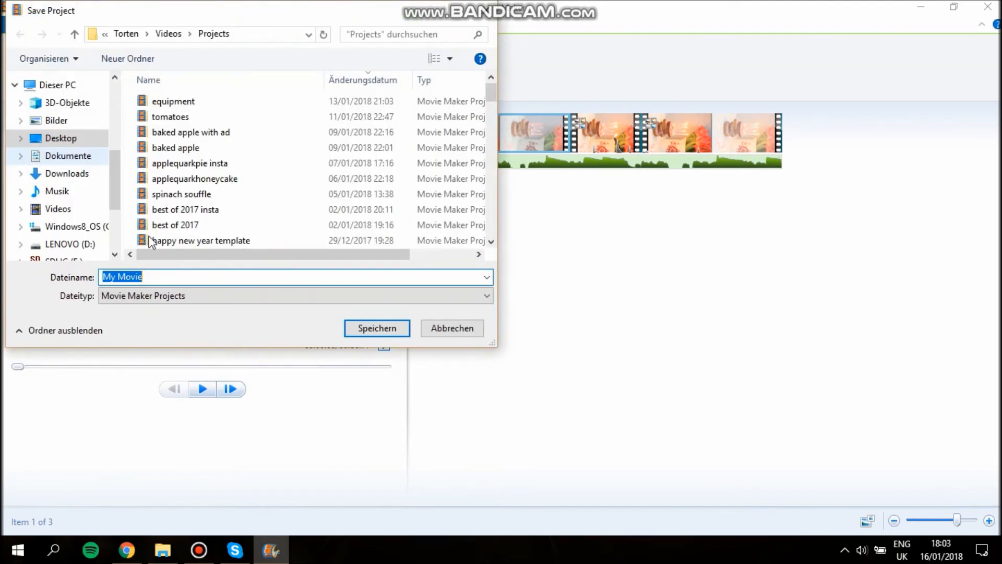
type("d")
key("BackSpace")
type("donut tor")
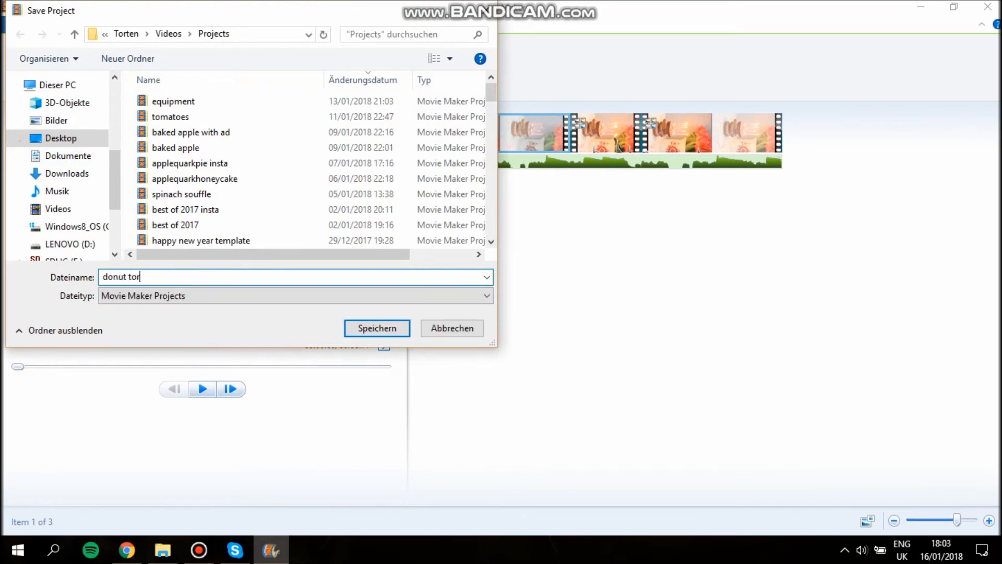
type("wer")
left_click(374, 329)
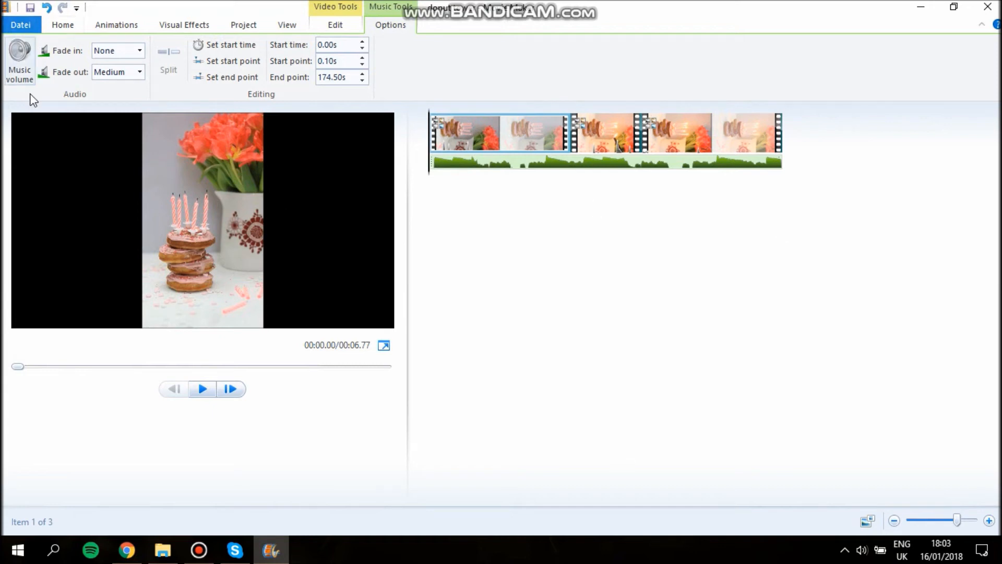
Step: Look through the movie export settings for high-definition display and for computer, including the available file types, without saving a movie
left_click(21, 24)
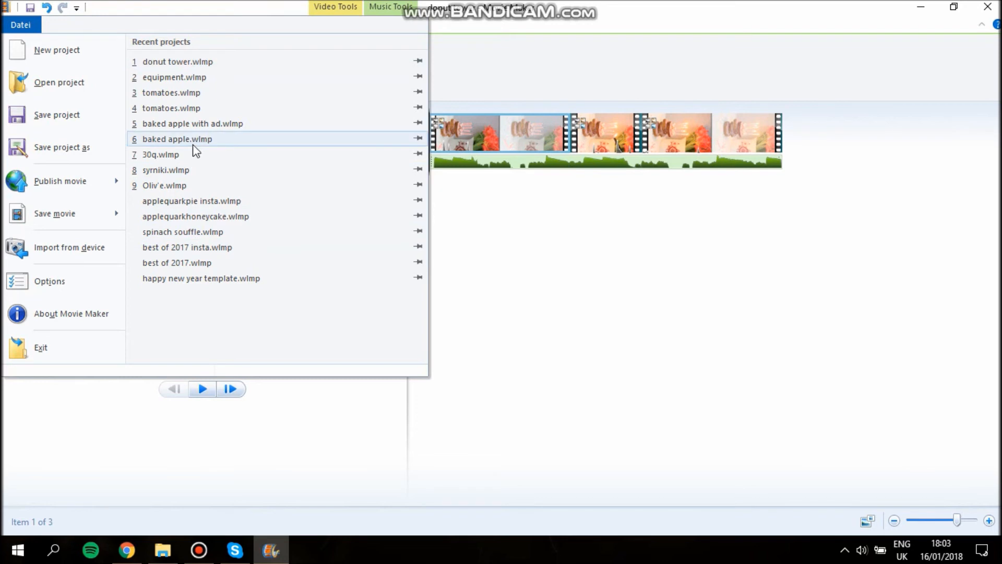
mouse_move(105, 219)
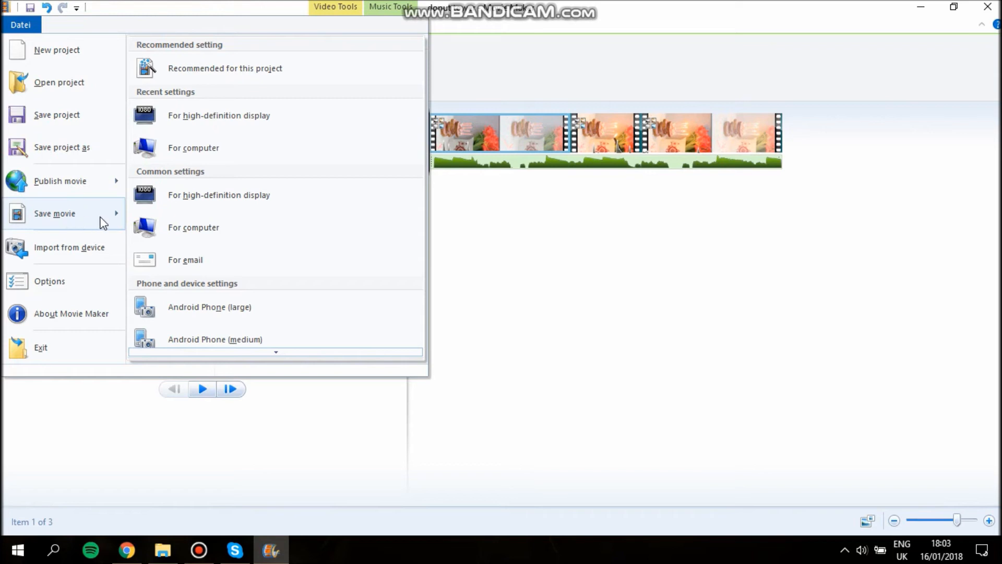
left_click(190, 196)
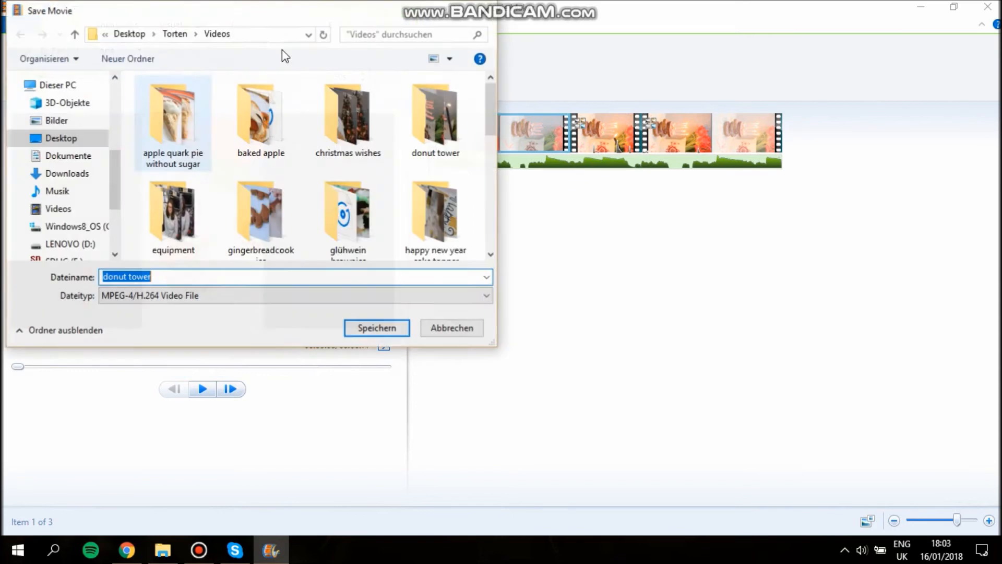
left_click(160, 300)
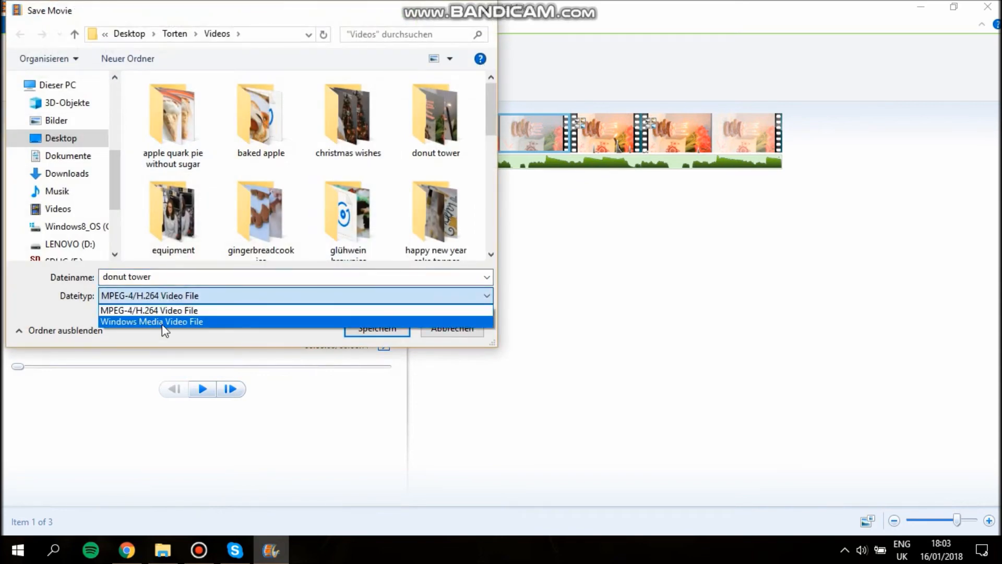
left_click(489, 7)
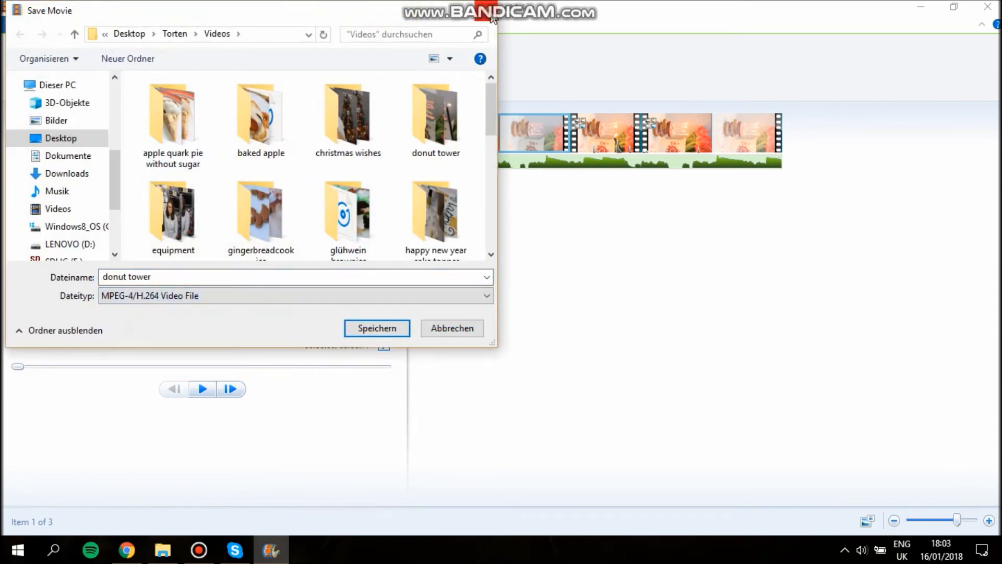
left_click(489, 5)
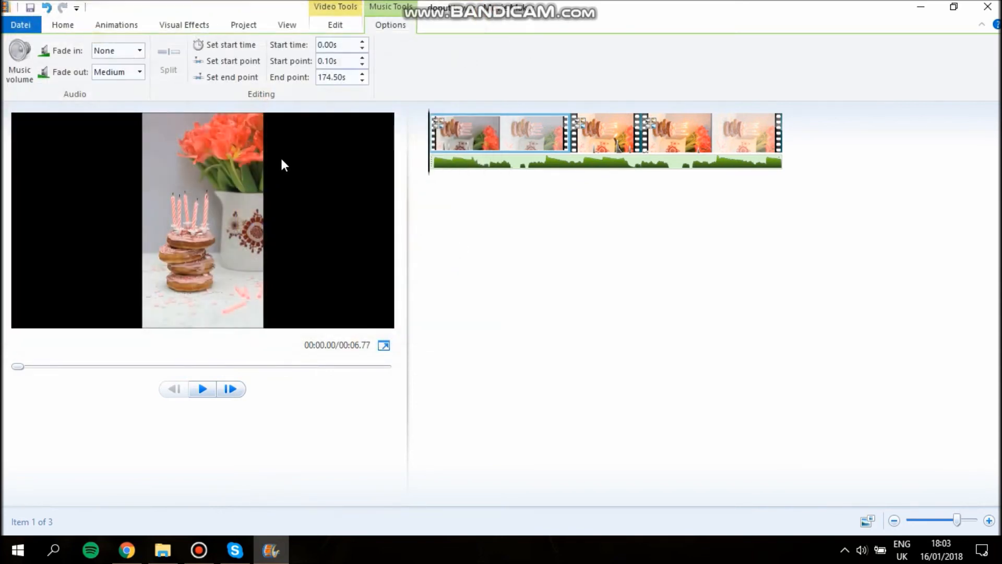
left_click(16, 26)
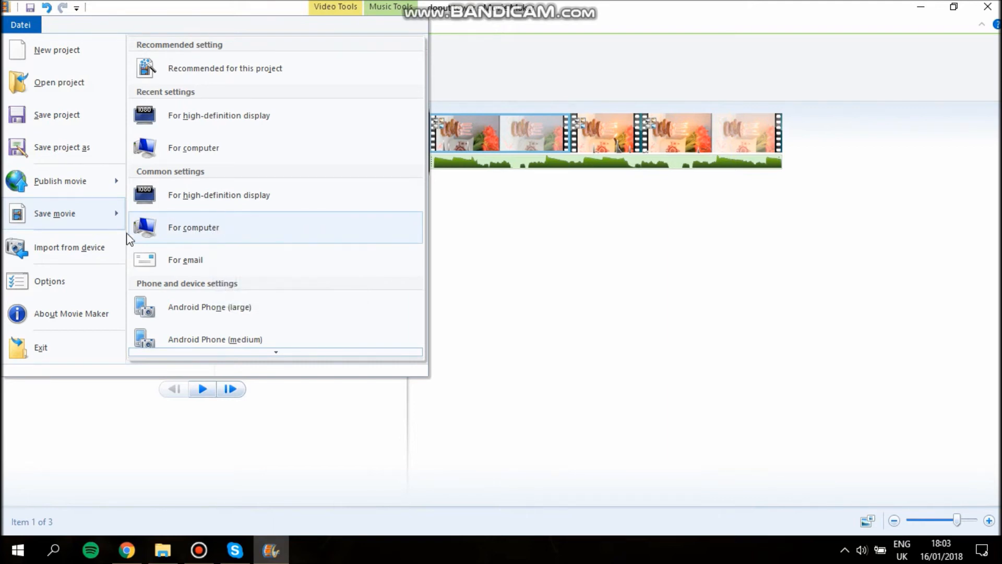
left_click(211, 232)
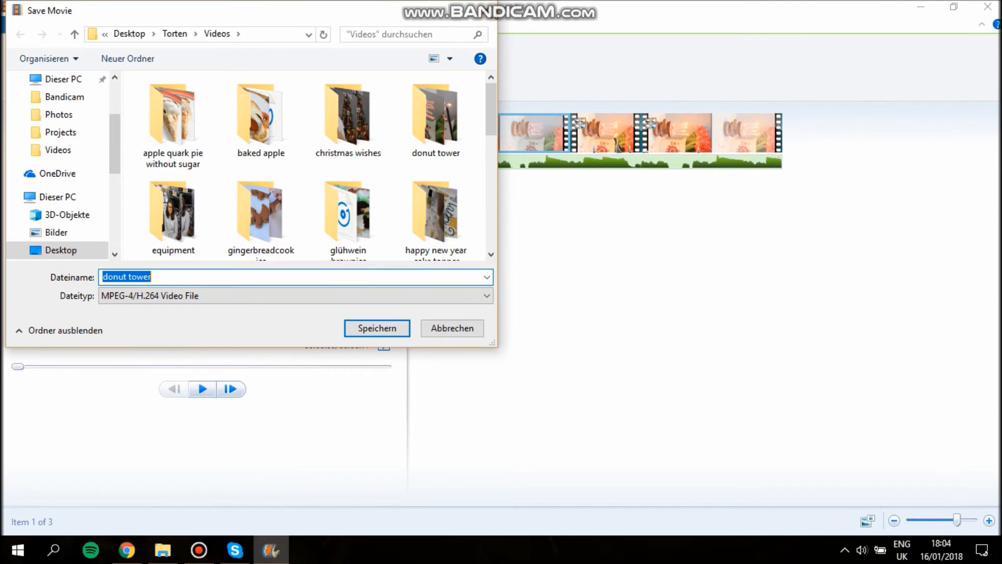
left_click(492, 17)
left_click(213, 551)
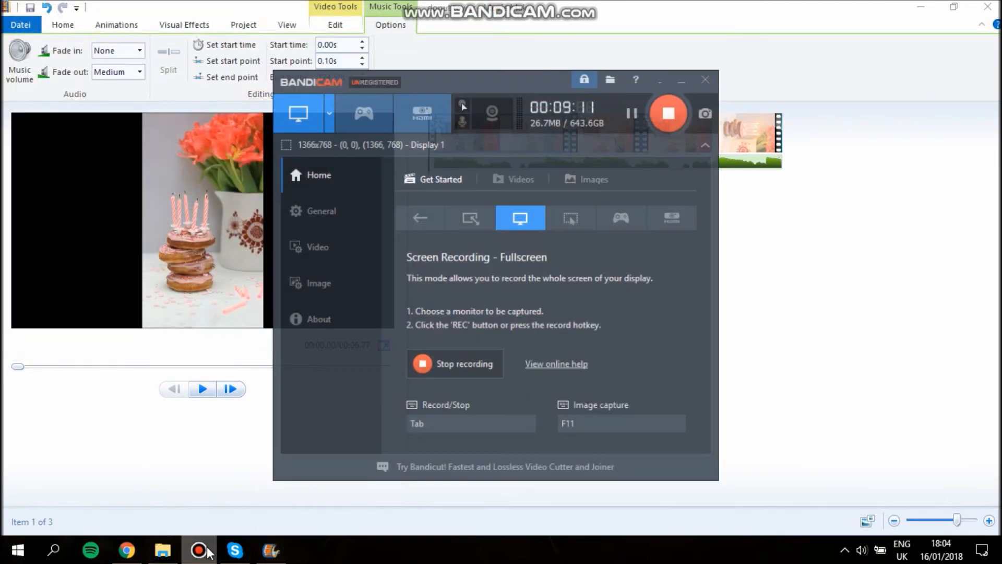
left_click(680, 101)
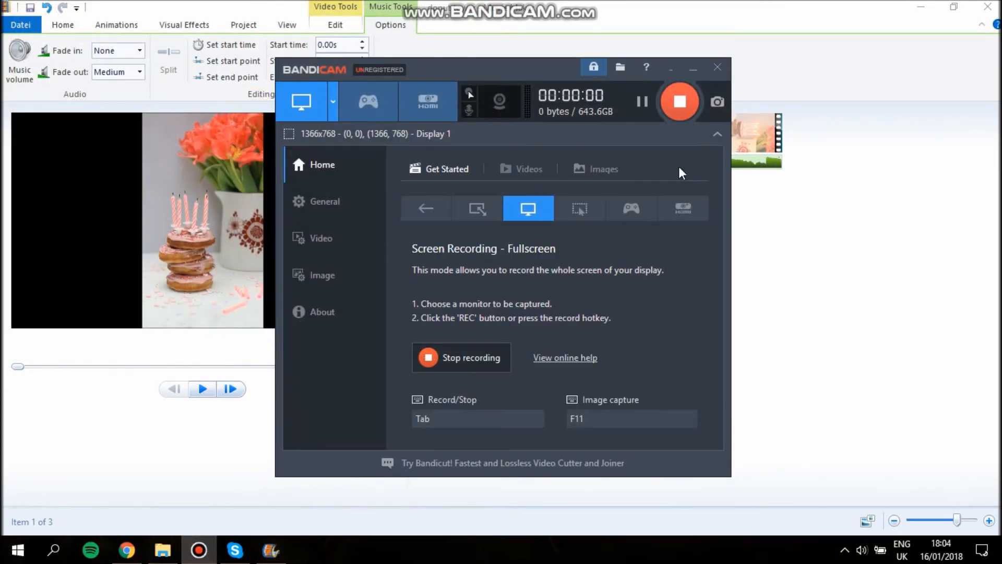
left_click(774, 219)
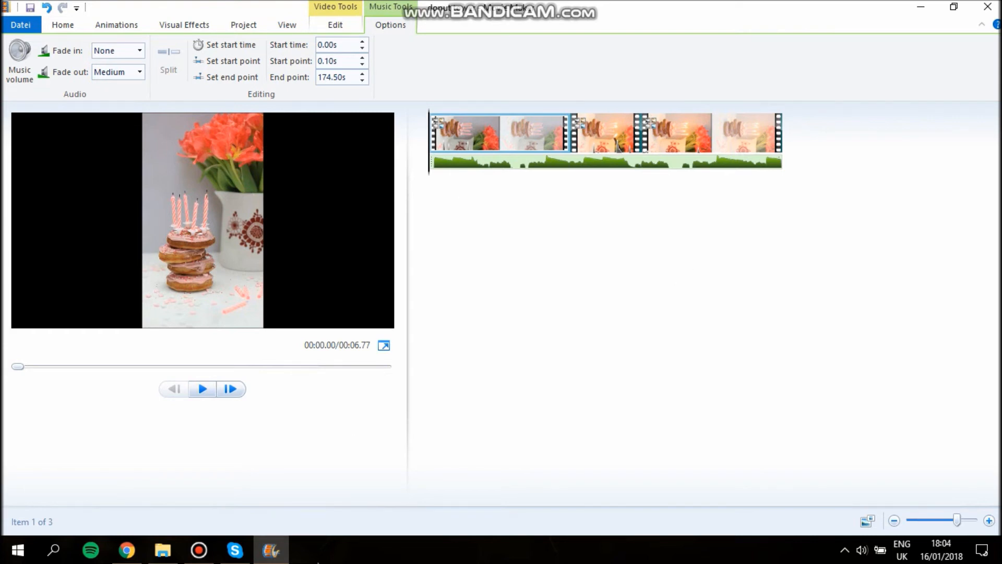
Step: Switch to PhotoScape and open the smoothie glasses photo IMG_1244.JPG from the Photos folder in the Editor
mouse_move(281, 560)
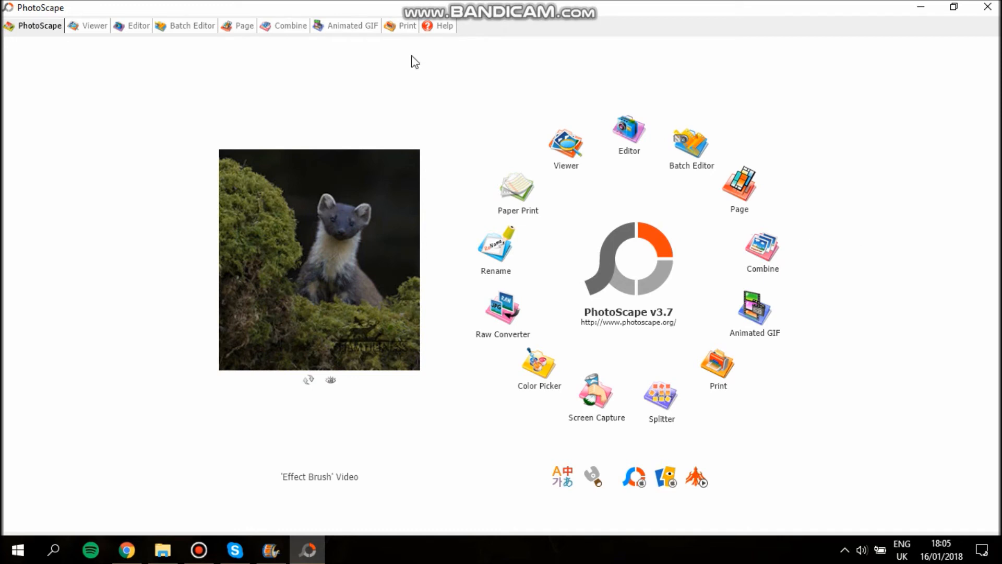
left_click(644, 137)
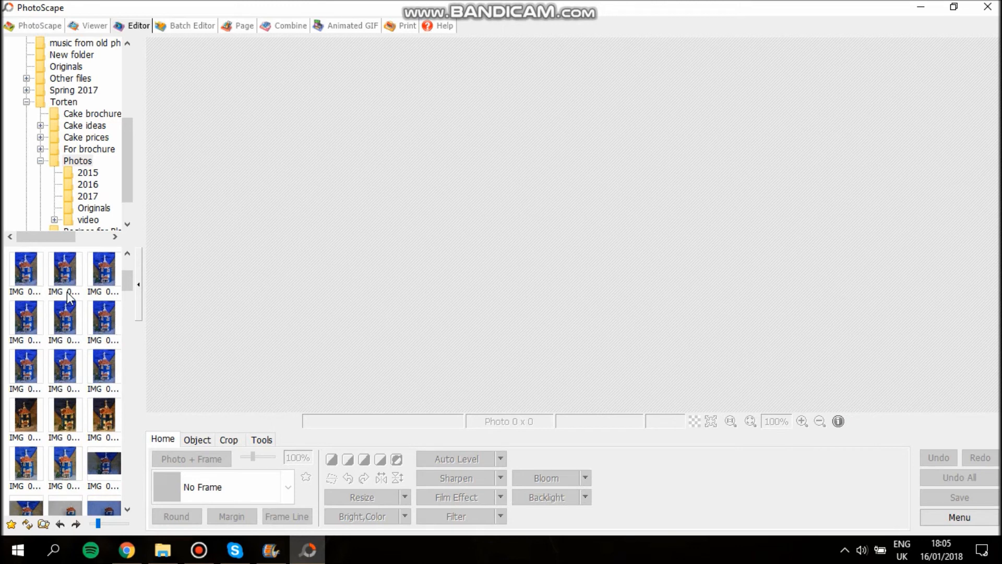
scroll(86, 374, "down", 5)
scroll(85, 380, "down", 10)
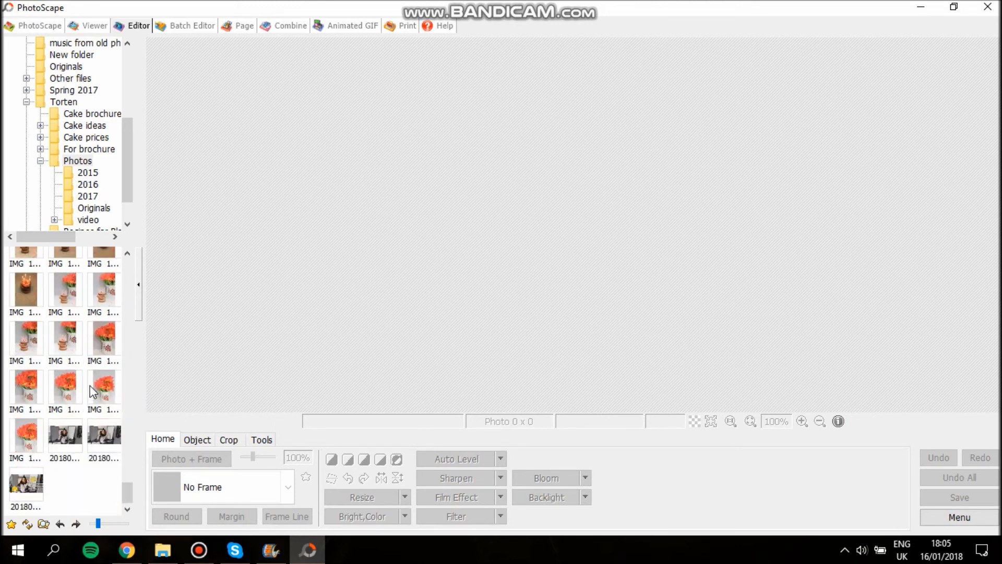
scroll(90, 418, "up", 3)
scroll(90, 418, "up", 1)
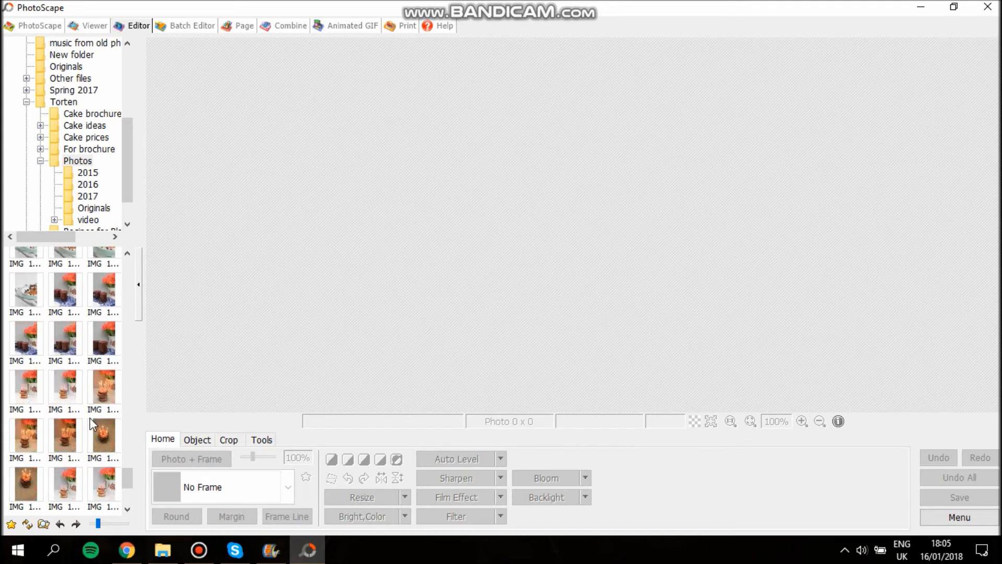
left_click(61, 292)
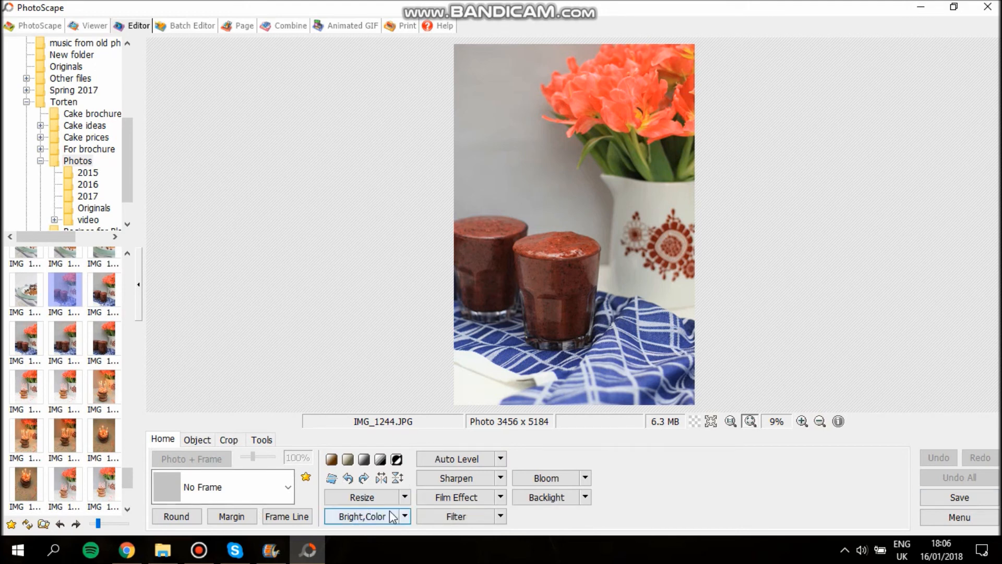
Step: Start a Bright,Color adjustment on the photo with Brighten and Deepen each set to 20
left_click(366, 517)
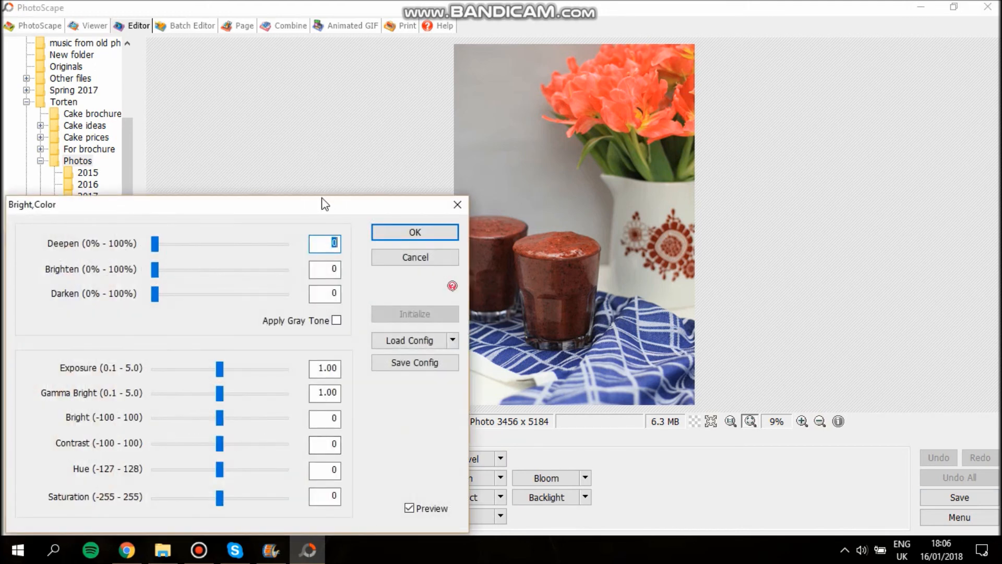
left_click_drag(325, 198, 354, 180)
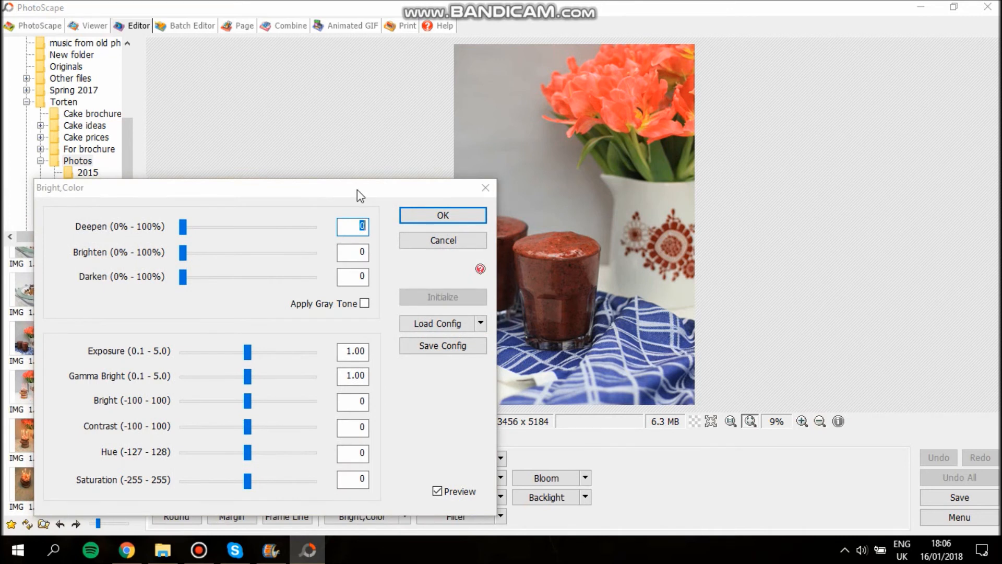
left_click_drag(357, 190, 314, 176)
left_click_drag(315, 178, 312, 177)
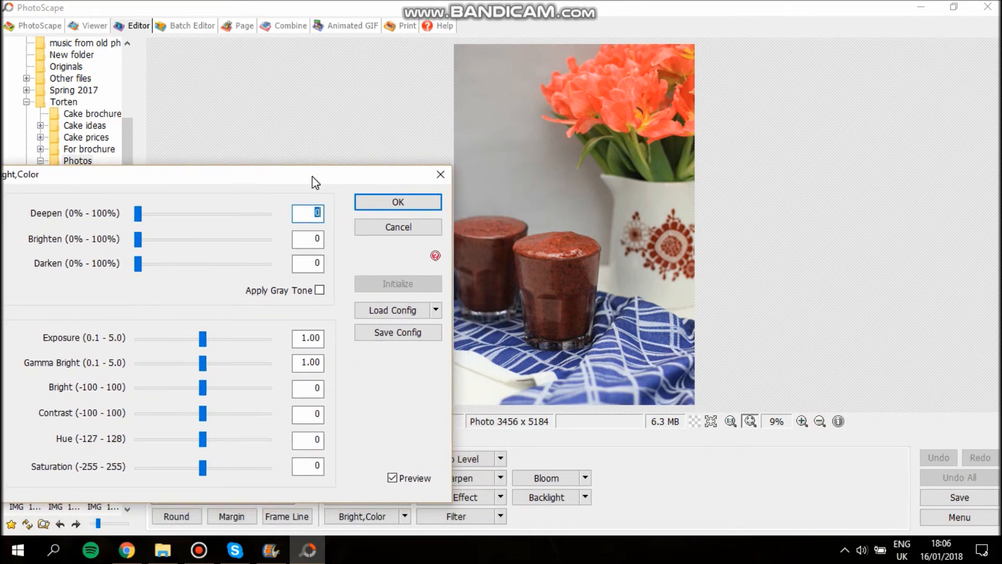
left_click(187, 240)
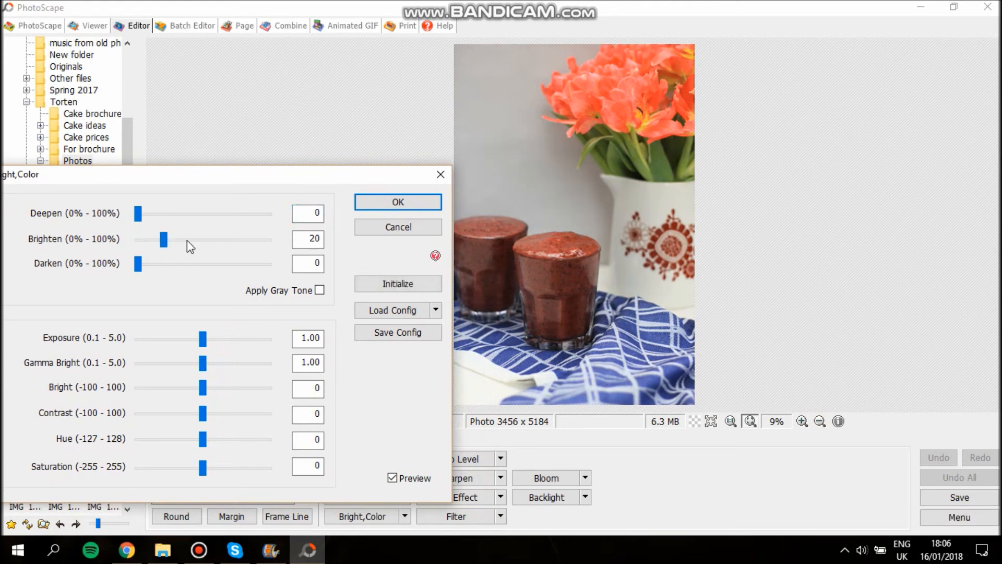
left_click(167, 215)
mouse_move(164, 243)
left_mouse_down()
mouse_move(194, 243)
mouse_move(139, 244)
mouse_move(163, 246)
left_mouse_up()
Step: Set Gamma Bright to 0.95 and Bright to 10, raise Contrast slightly, and apply the color adjustment
left_click_drag(203, 343, 202, 342)
mouse_move(202, 339)
left_mouse_down()
mouse_move(192, 337)
mouse_move(217, 336)
mouse_move(202, 339)
left_mouse_up()
left_click_drag(203, 362, 199, 363)
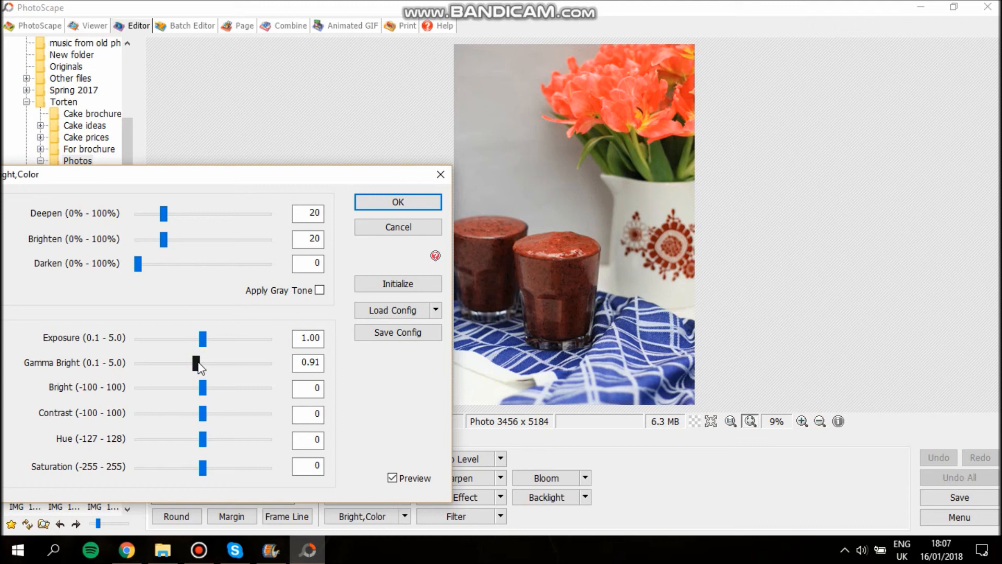
mouse_move(198, 364)
left_mouse_down()
mouse_move(214, 365)
mouse_move(200, 365)
left_mouse_up()
left_click_drag(205, 390, 207, 391)
left_click_drag(208, 391, 208, 413)
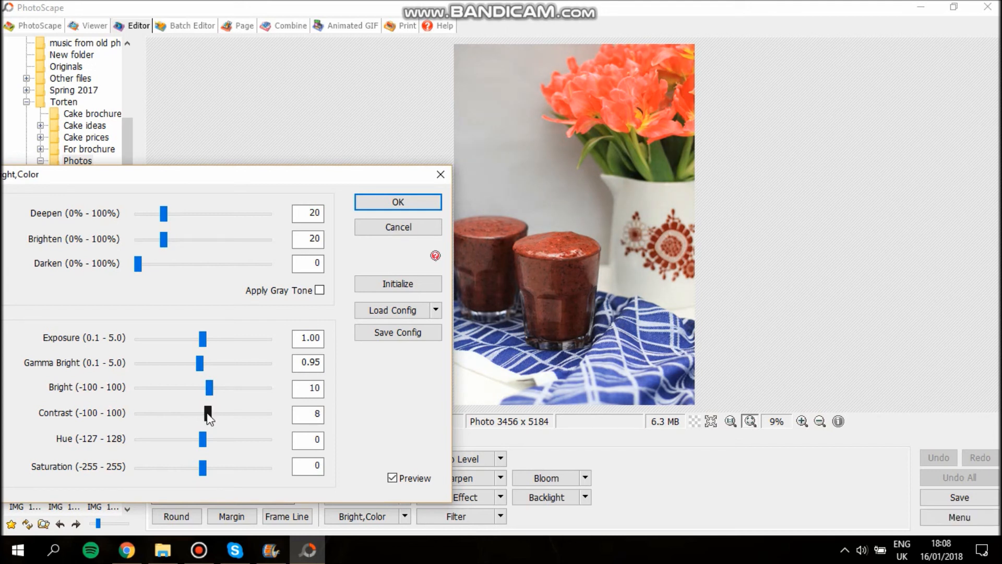
left_click_drag(207, 415, 208, 416)
left_click(359, 206)
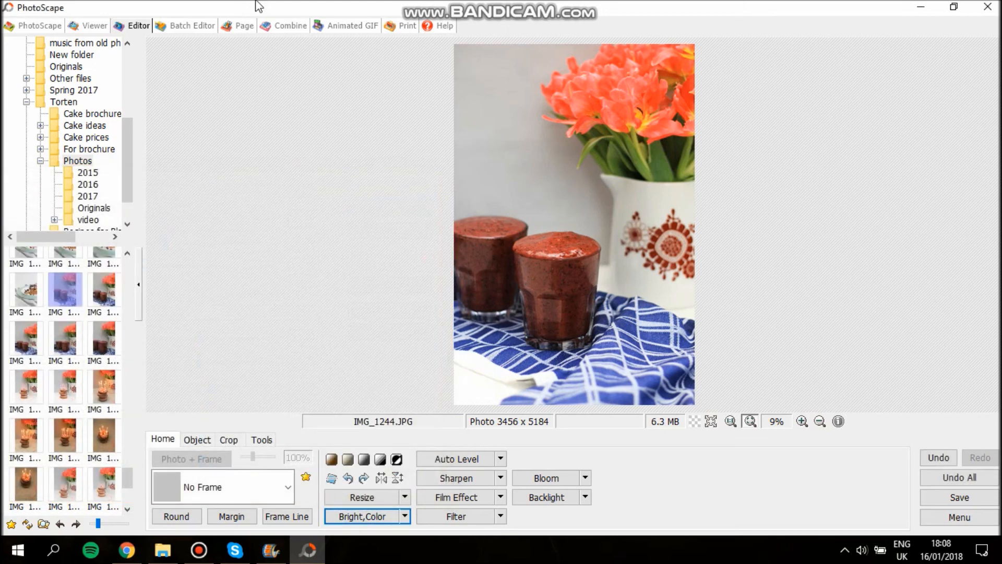
Step: Sharpen the photo at level 5
left_click(501, 477)
left_click(501, 478)
left_click(501, 478)
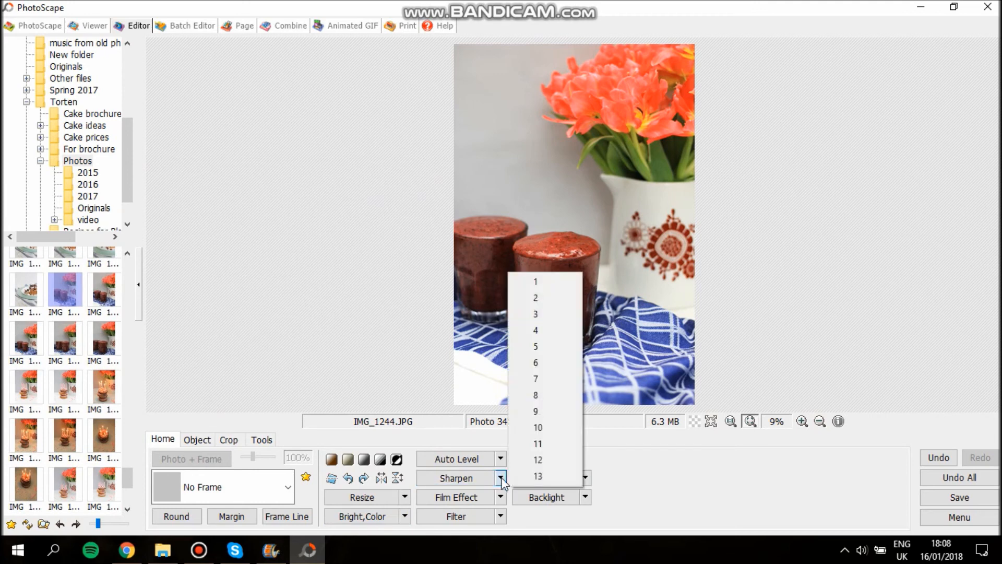
left_click(575, 344)
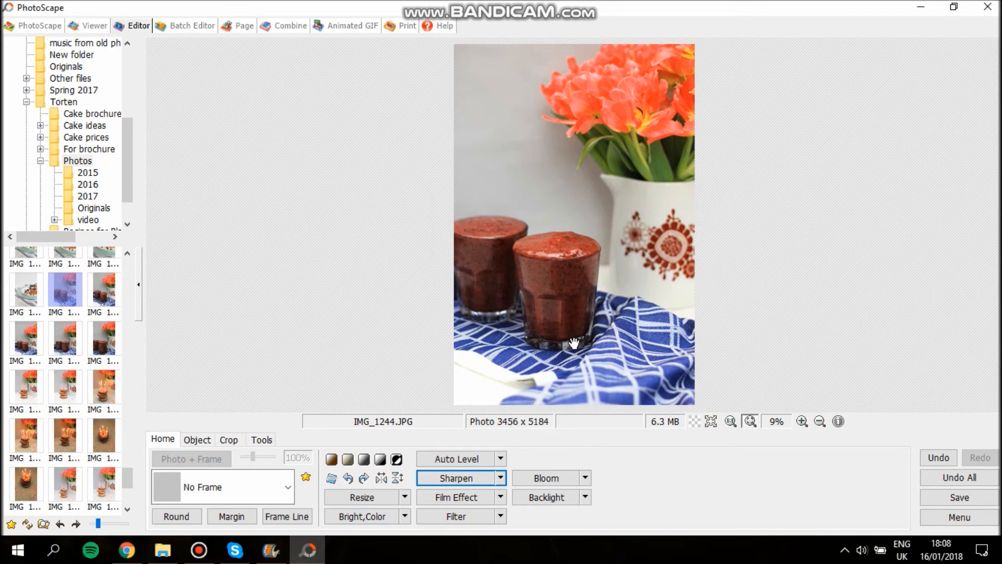
Step: Level off the photo by rotating it 0.30 degrees
left_click(331, 478)
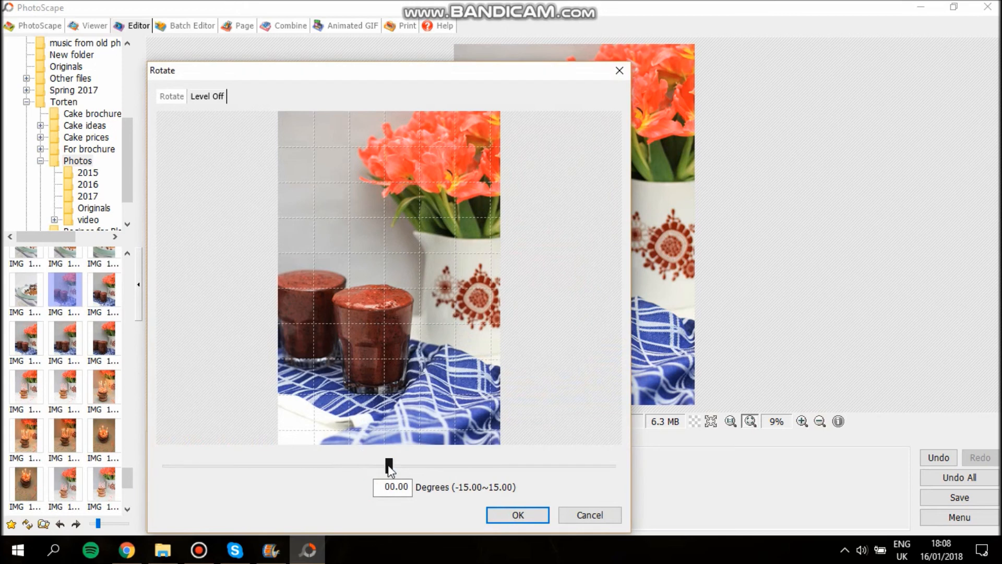
left_click_drag(388, 465, 394, 467)
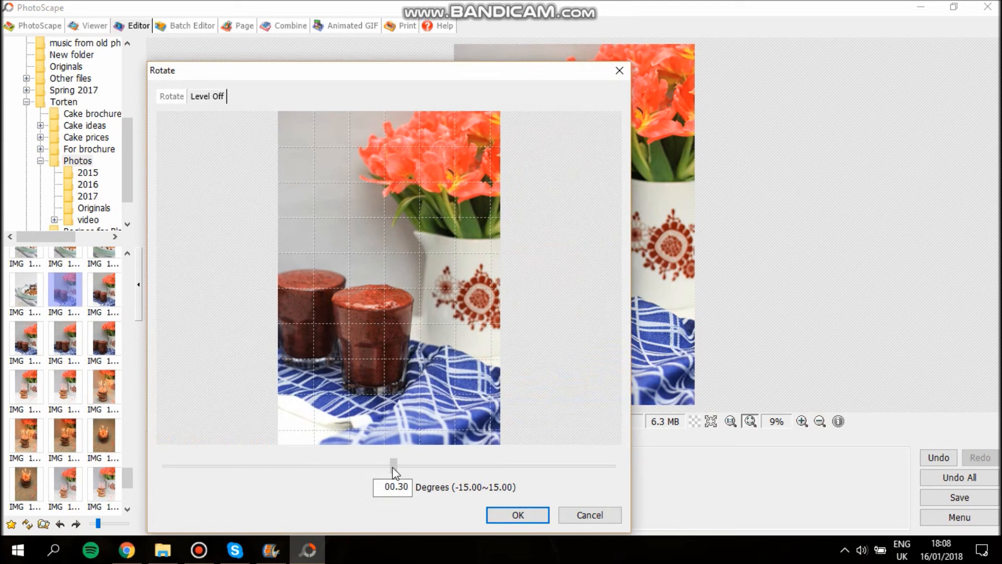
left_click(496, 514)
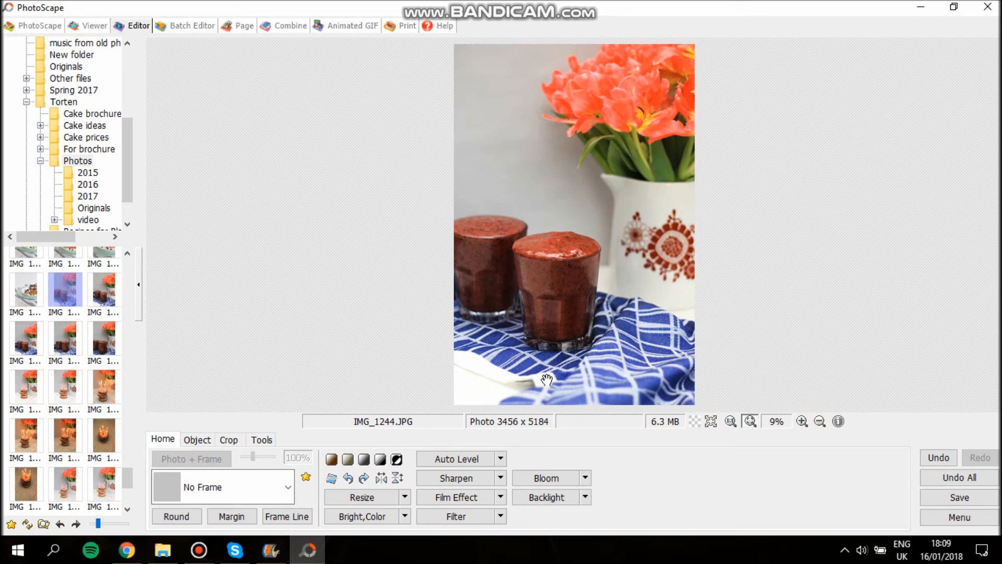
Step: Apply Auto Level - High to the photo, then undo and redo it to compare the effect
left_click(500, 458)
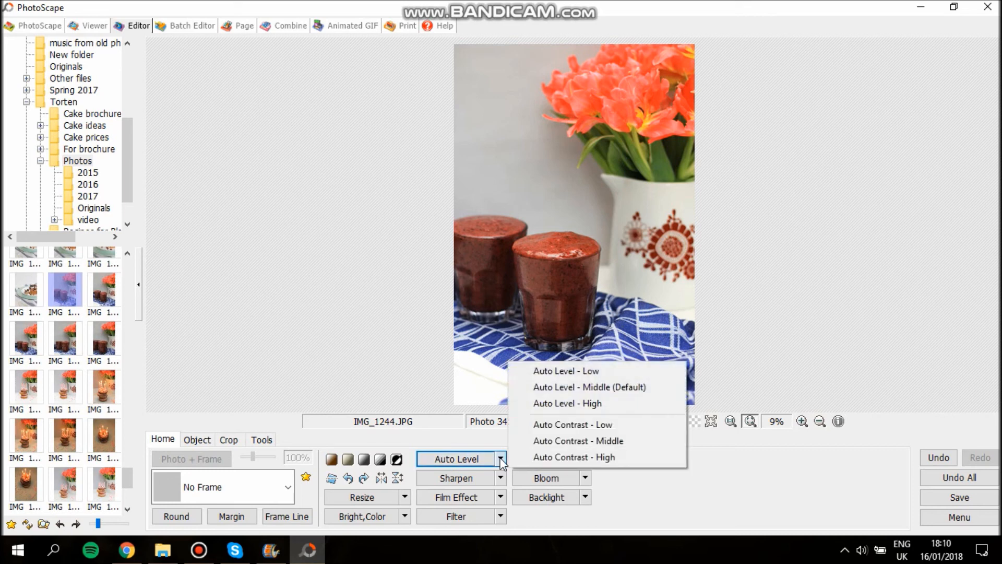
left_click(546, 403)
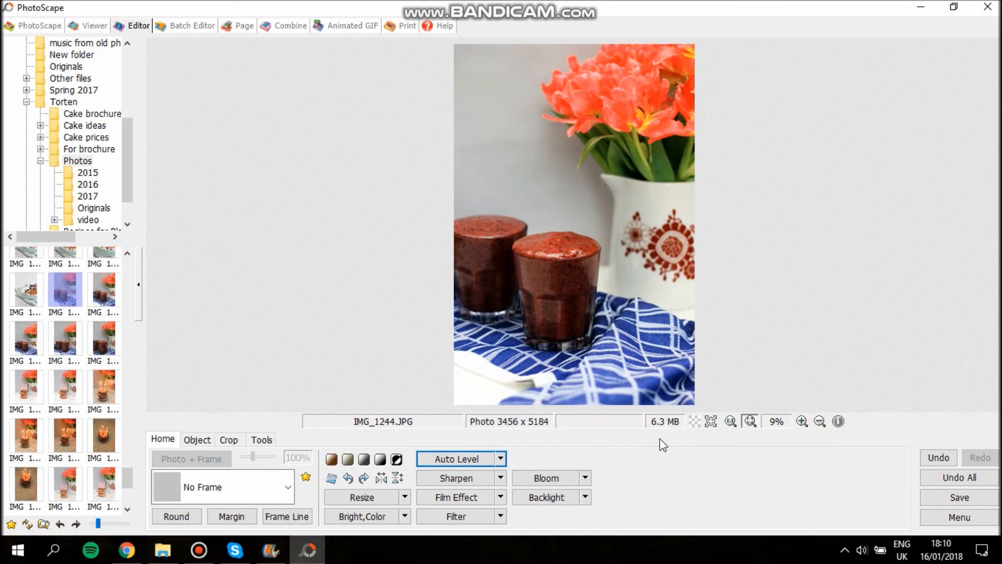
left_click(929, 457)
left_click(973, 459)
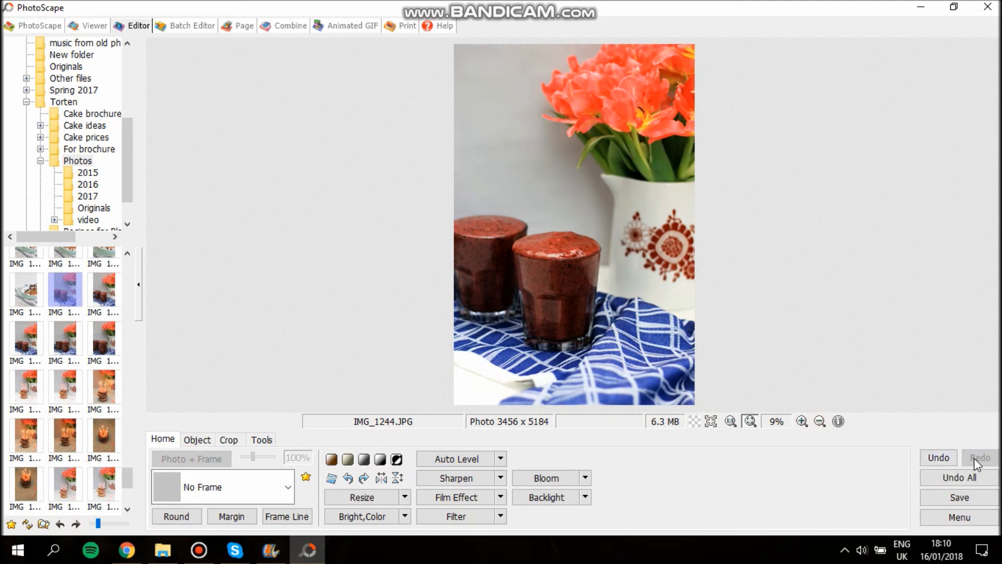
Step: Undo and redo the Auto Level adjustment once more to compare the photo
left_click(937, 454)
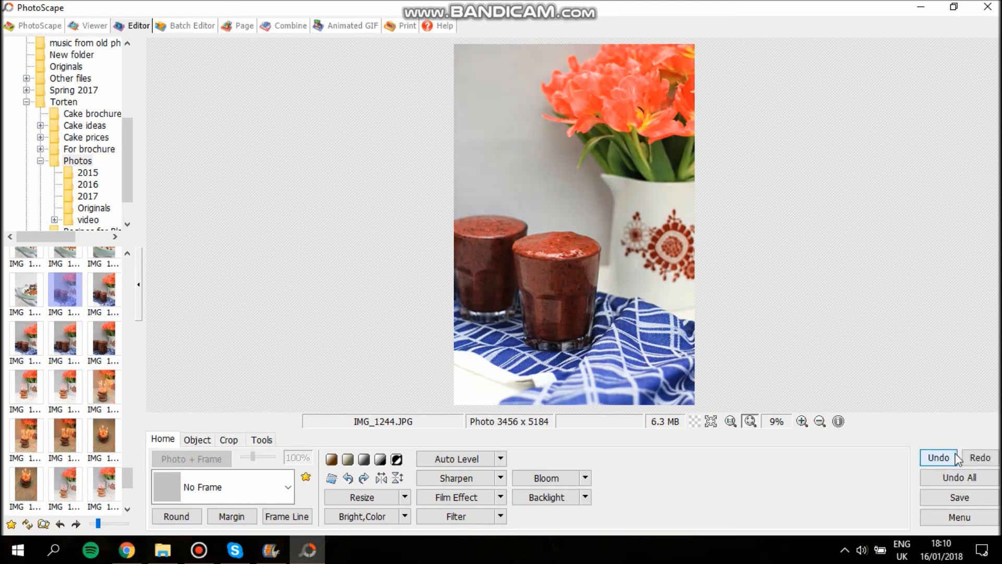
left_click(979, 454)
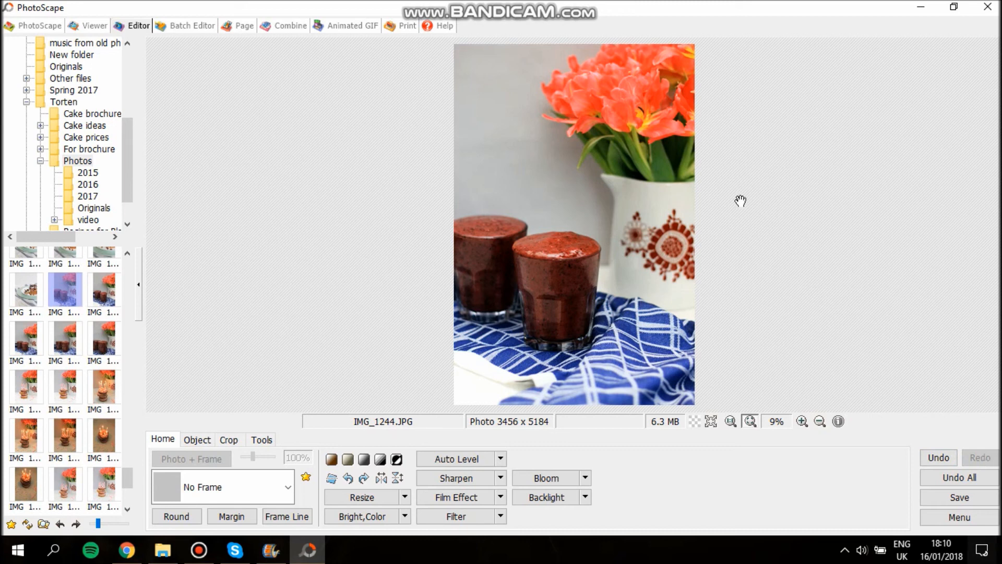
left_click(405, 516)
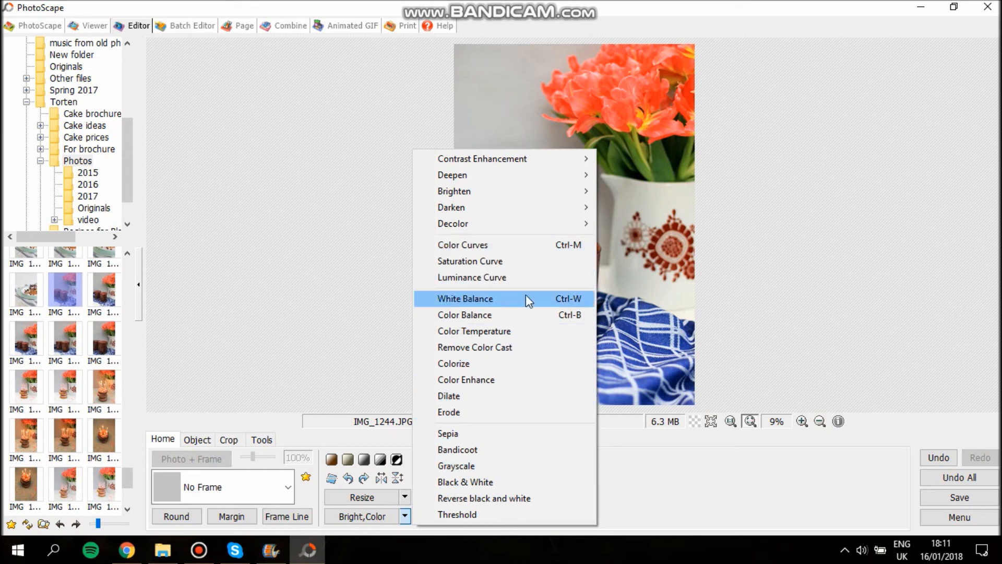
left_click(504, 250)
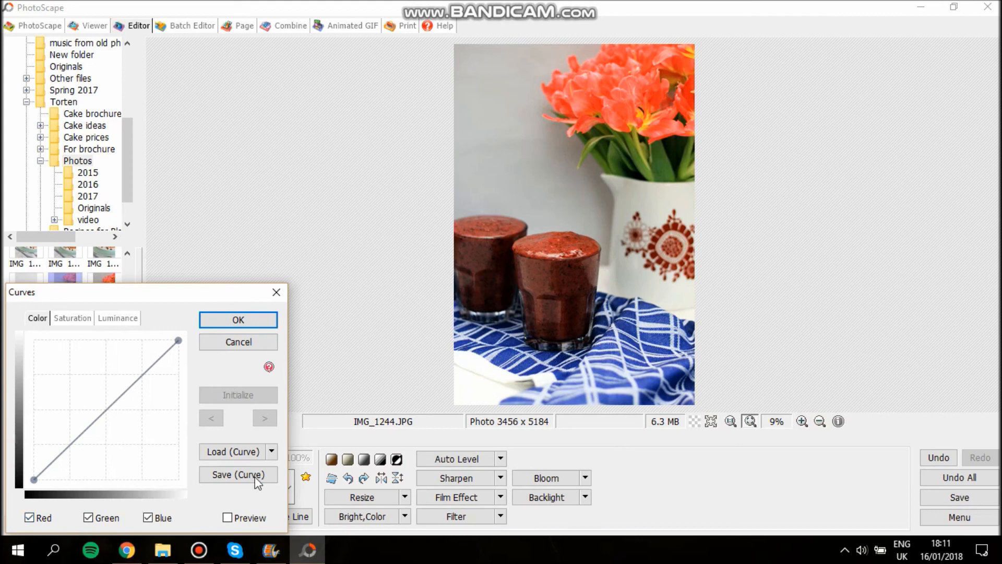
left_click(147, 519)
left_click(30, 518)
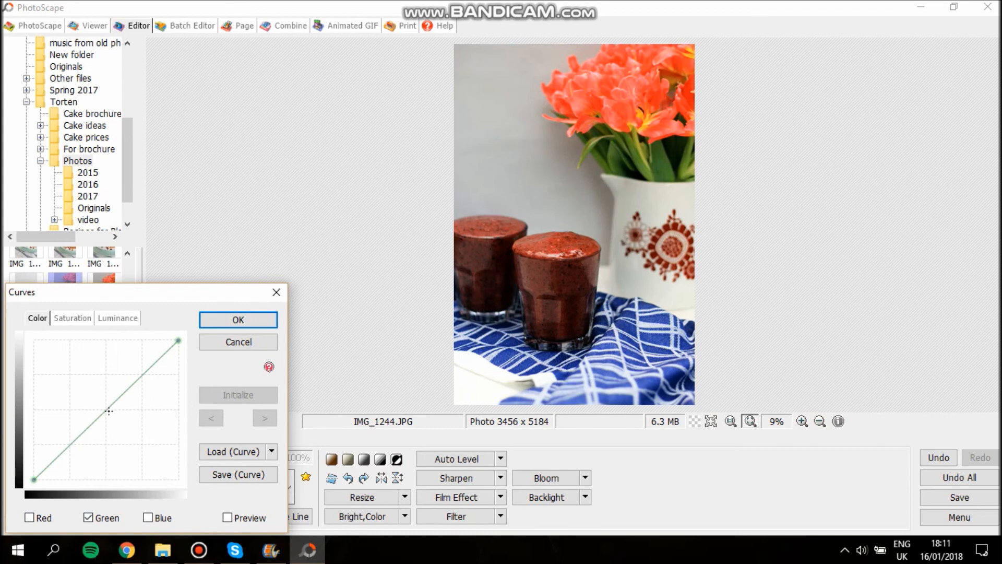
left_click_drag(108, 409, 109, 413)
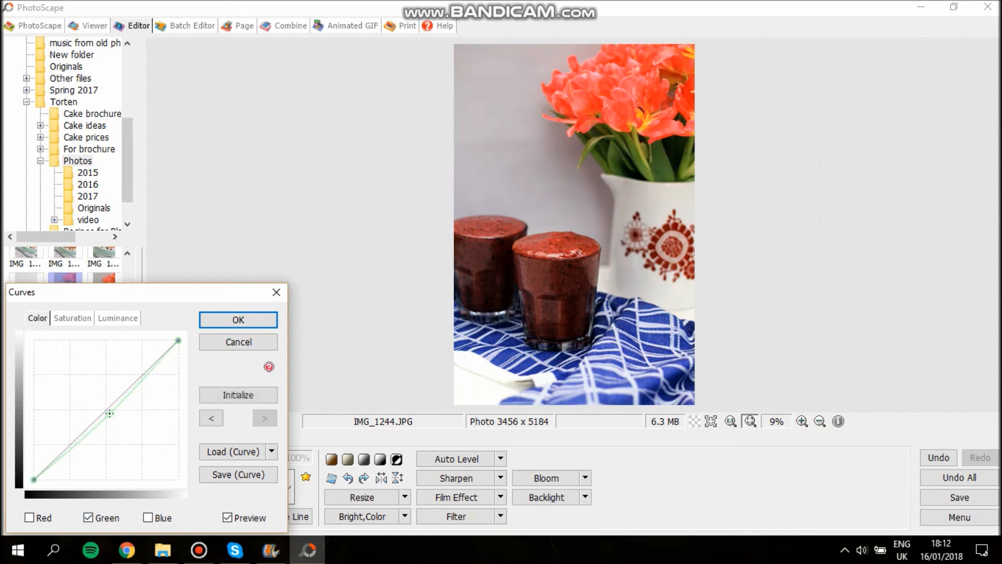
left_click(265, 341)
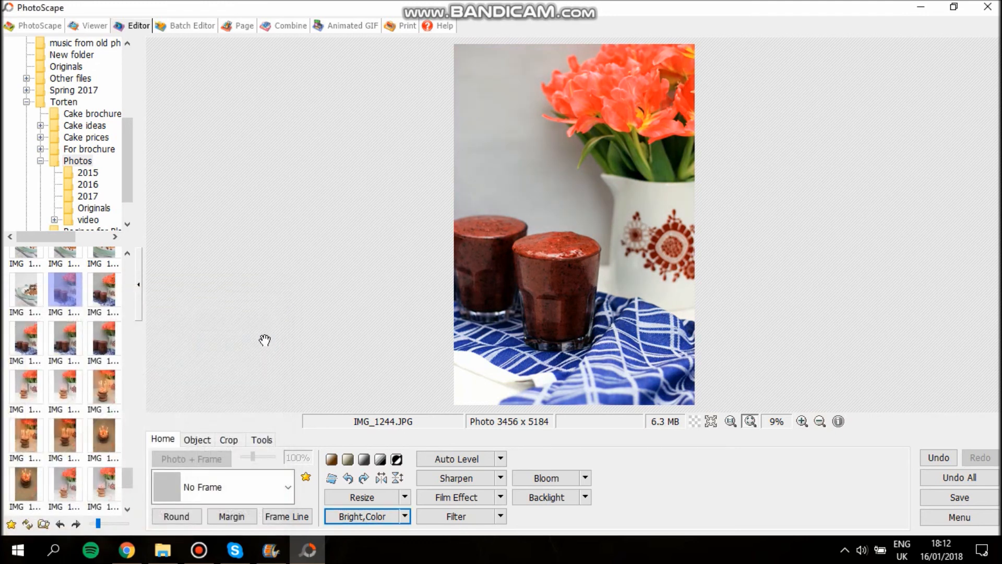
Step: Lower the midpoint of the green channel alone slightly in Color Curves and apply the adjustment to the photo
left_click(405, 516)
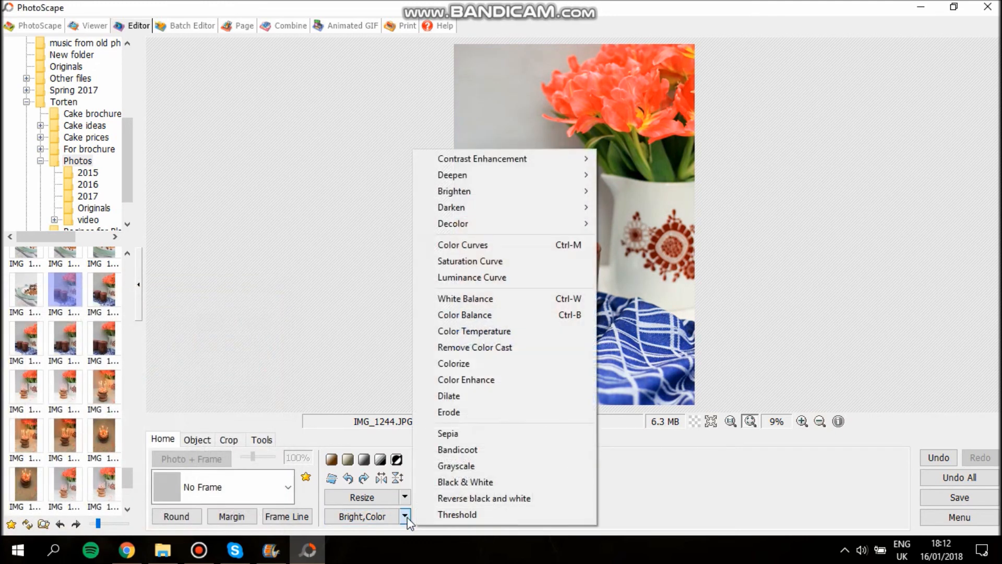
left_click(491, 249)
left_click(152, 518)
left_click(30, 517)
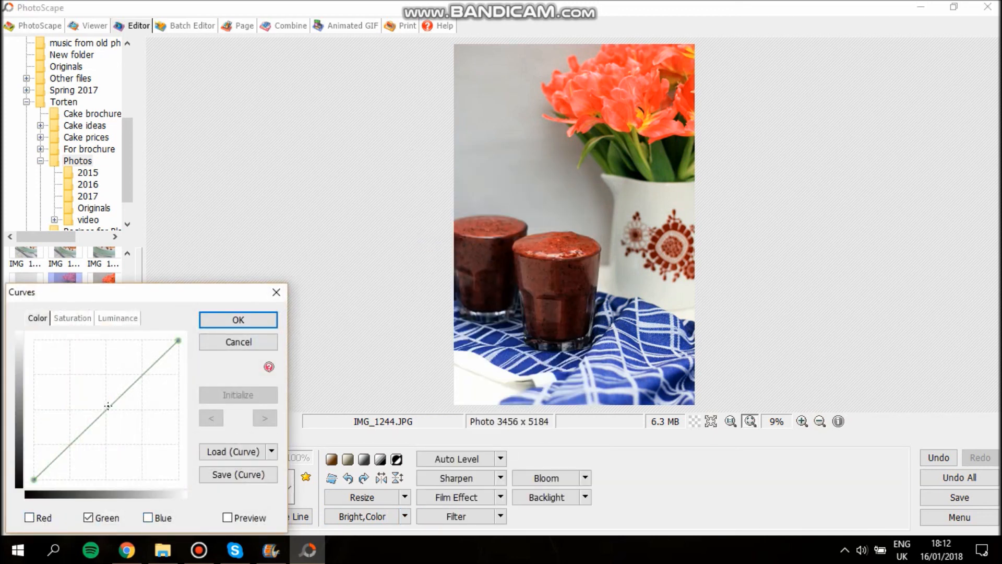
left_click(107, 412)
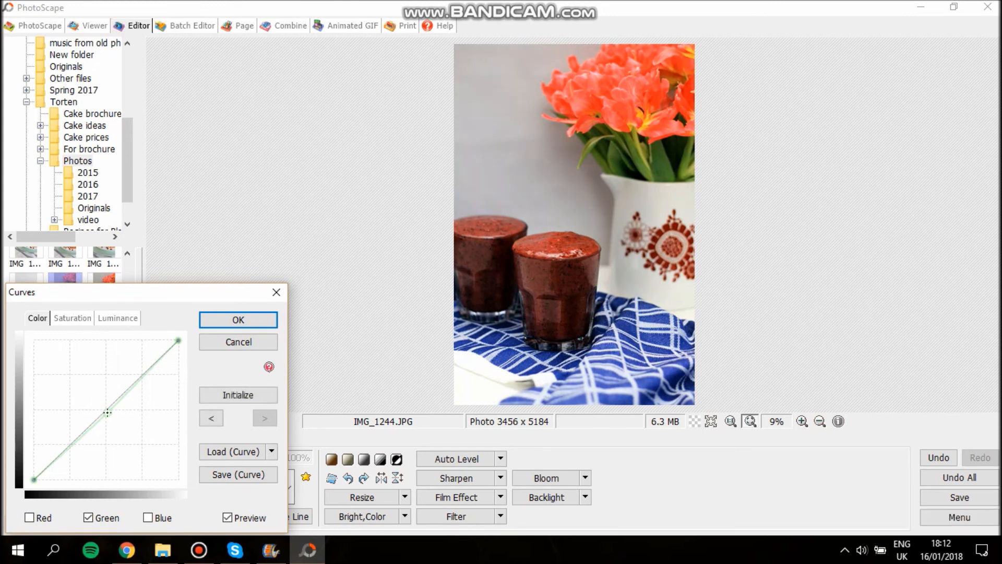
left_click_drag(104, 409, 109, 414)
left_click_drag(109, 413, 108, 411)
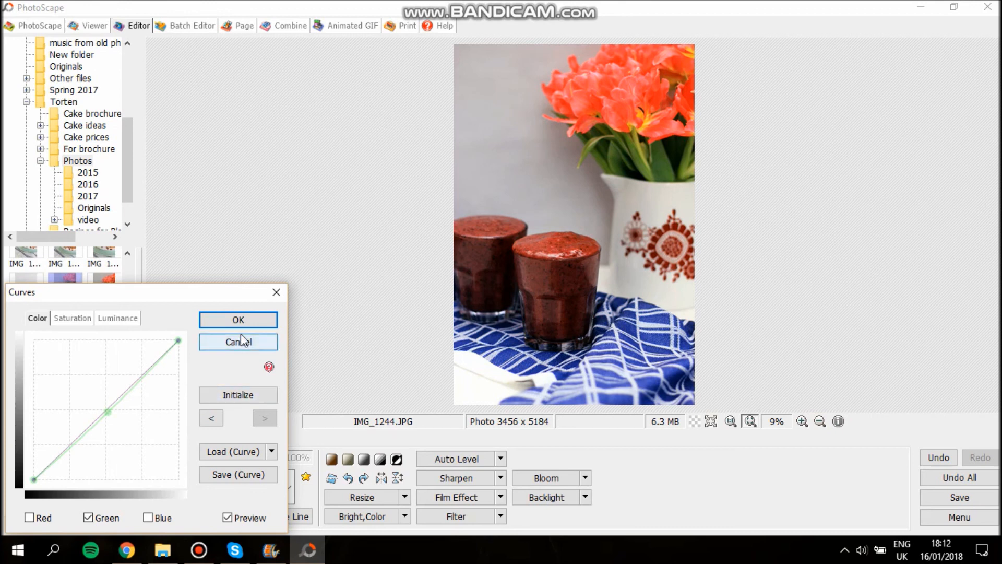
left_click(255, 325)
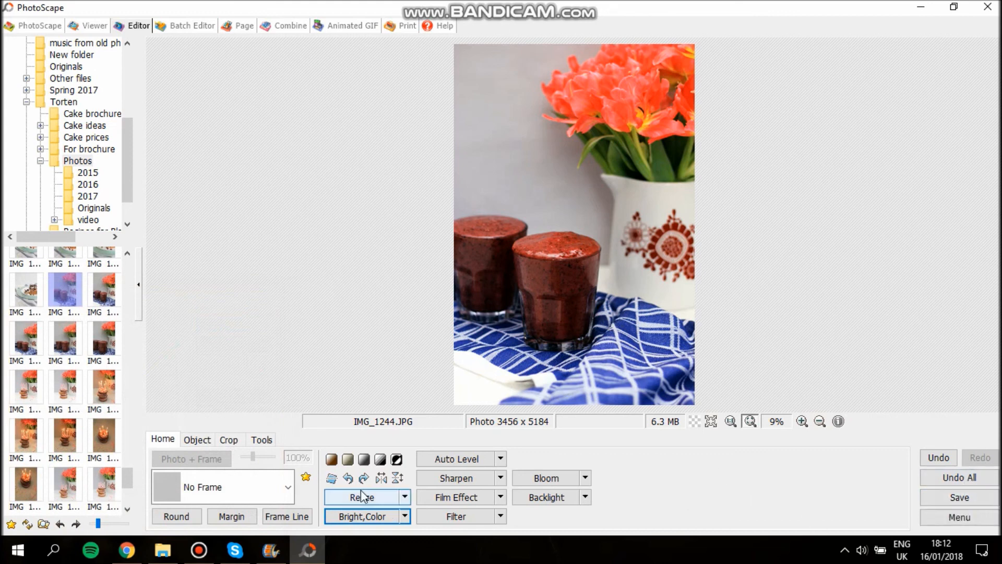
Step: Insert the face003.png smiley from the Face icons and place it on the blue cloth beside the front glass
left_click(207, 441)
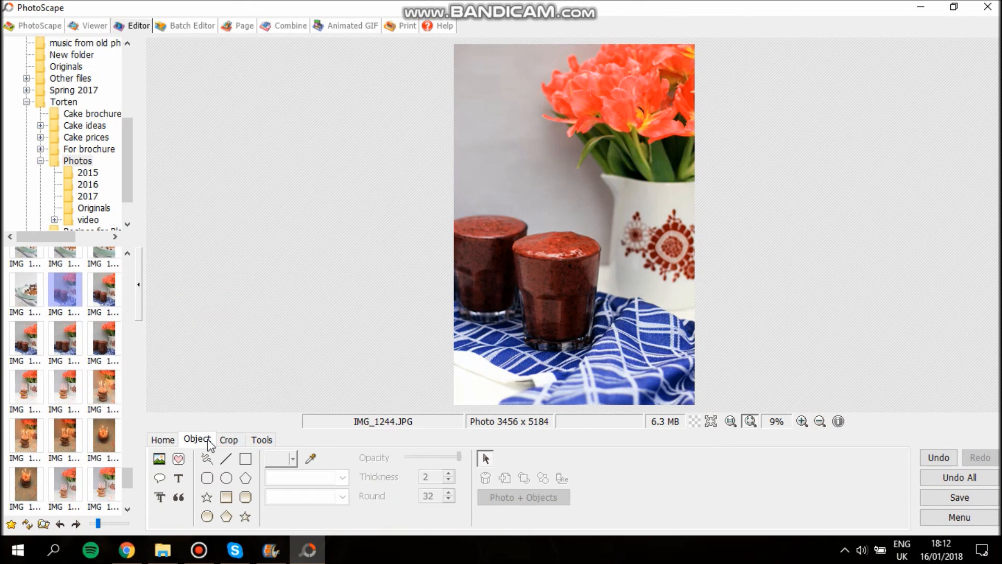
left_click(173, 442)
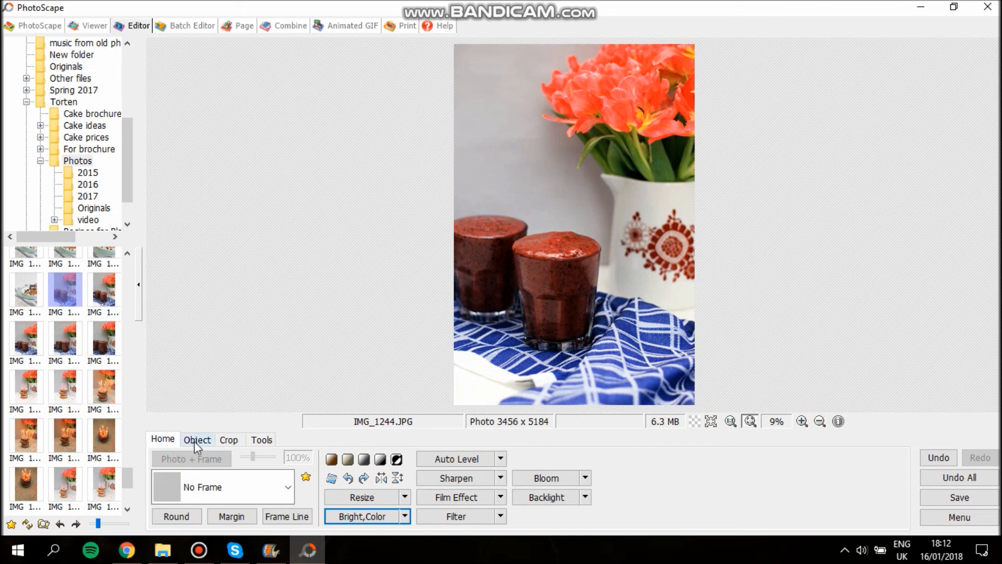
left_click(194, 441)
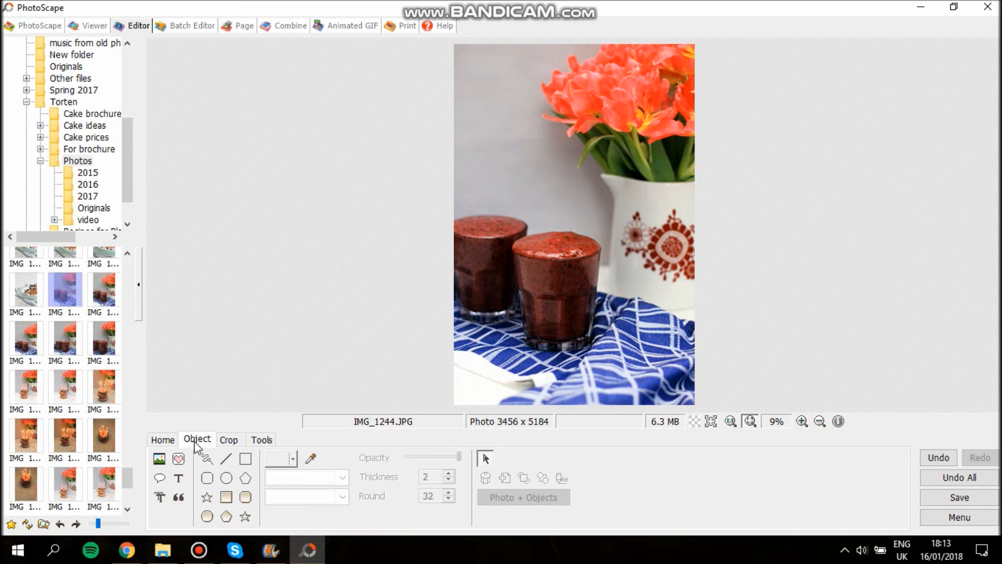
left_click(179, 460)
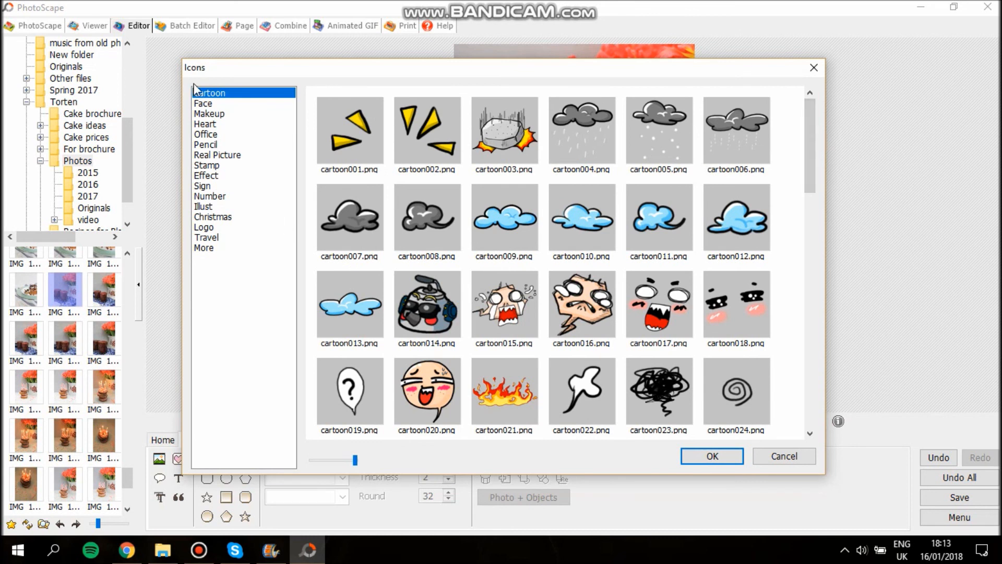
left_click(274, 103)
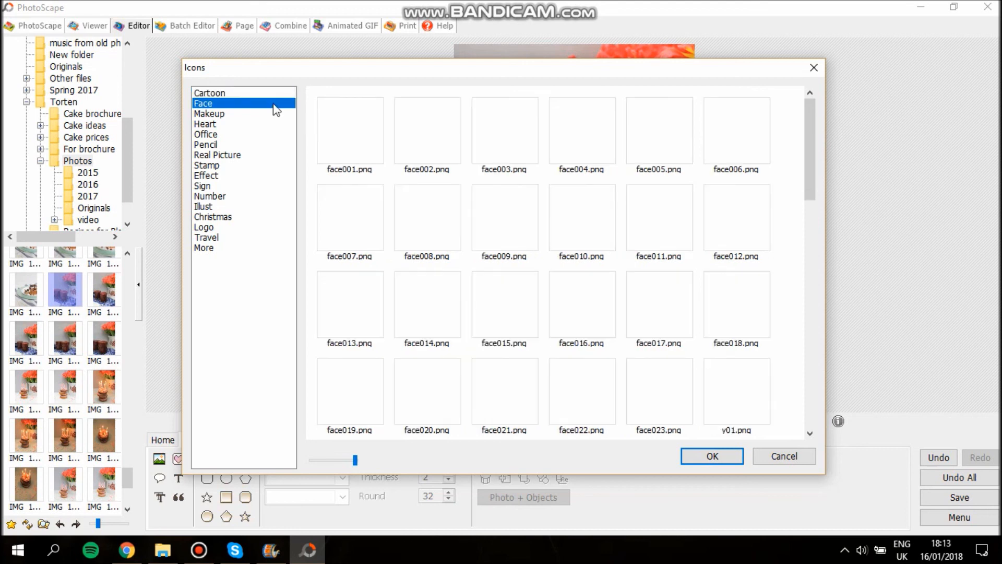
left_click(527, 136)
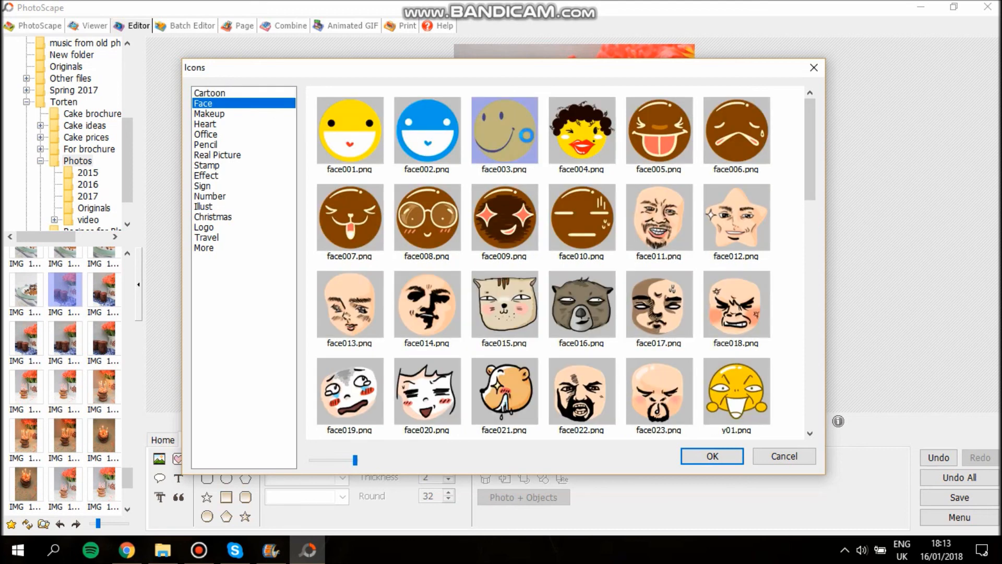
double_click(527, 136)
left_click_drag(590, 224, 666, 353)
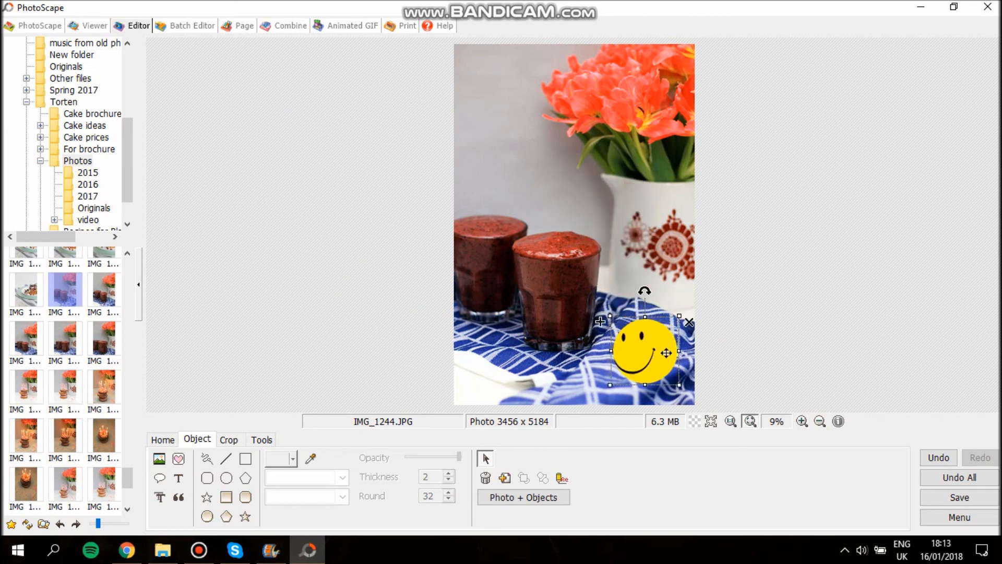
left_click(669, 288)
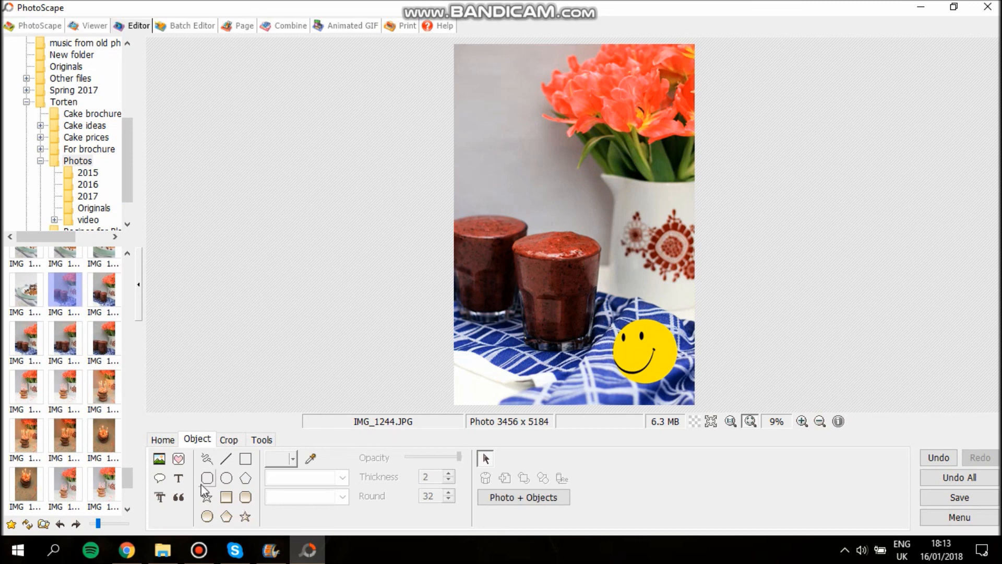
Step: Look over the Text and Speech Balloon settings and the crop and retouching options without adding anything
left_click(179, 478)
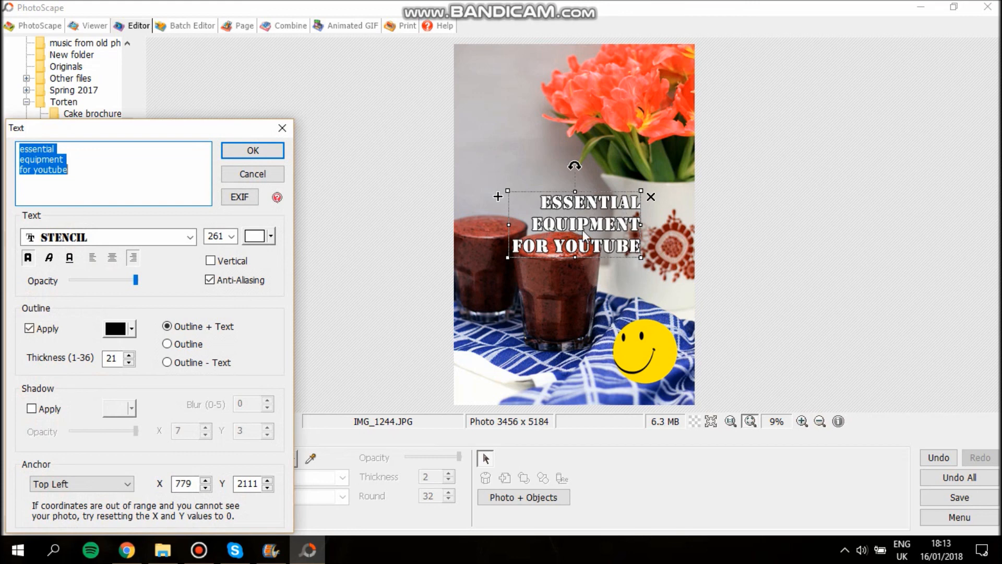
left_click(282, 128)
left_click(160, 477)
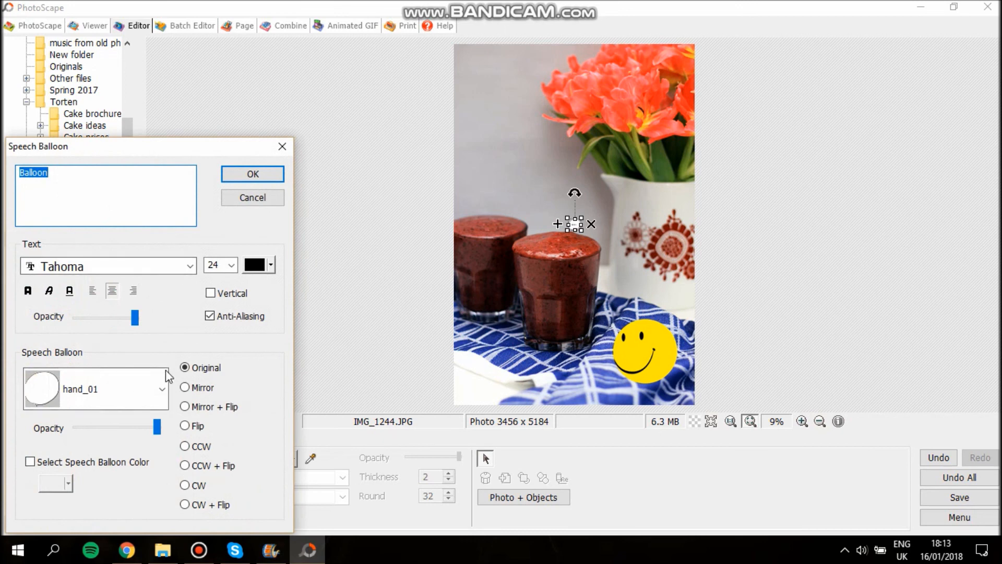
left_click(282, 146)
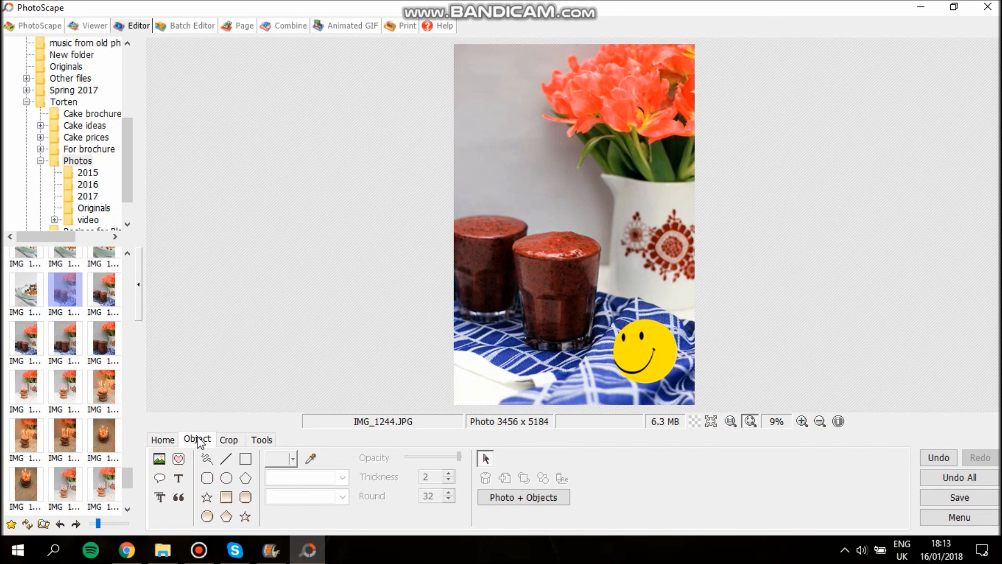
left_click(227, 440)
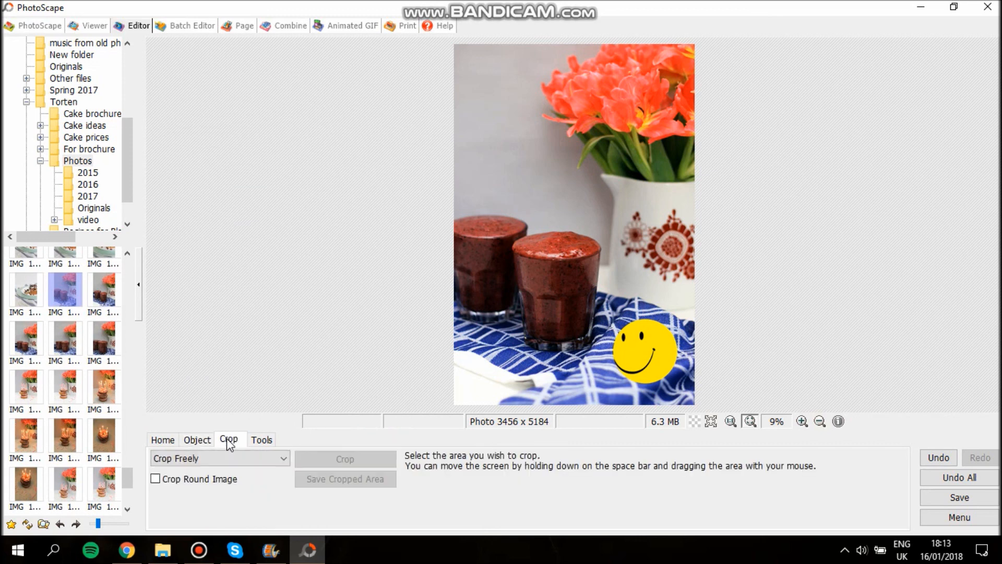
left_click(268, 440)
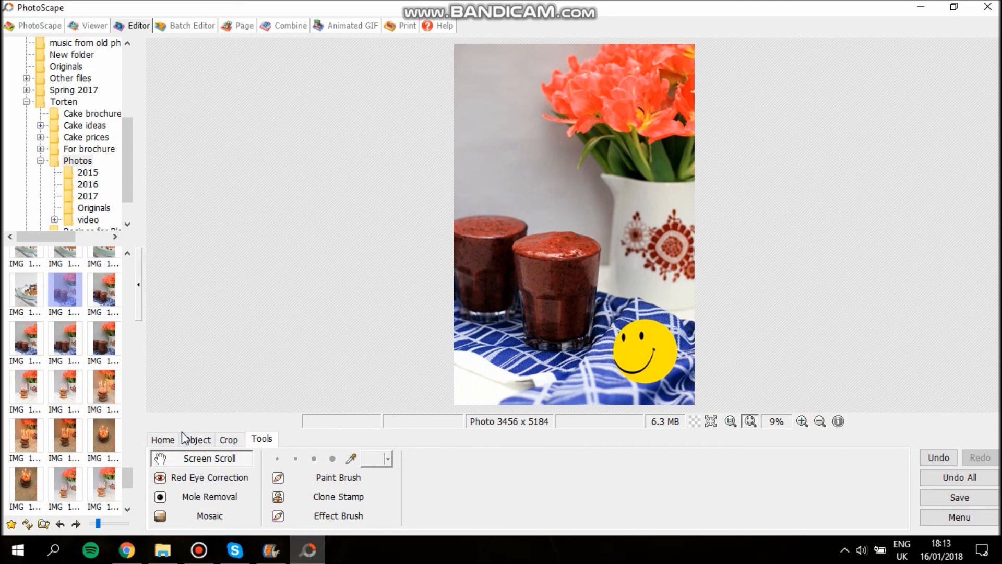
left_click(168, 442)
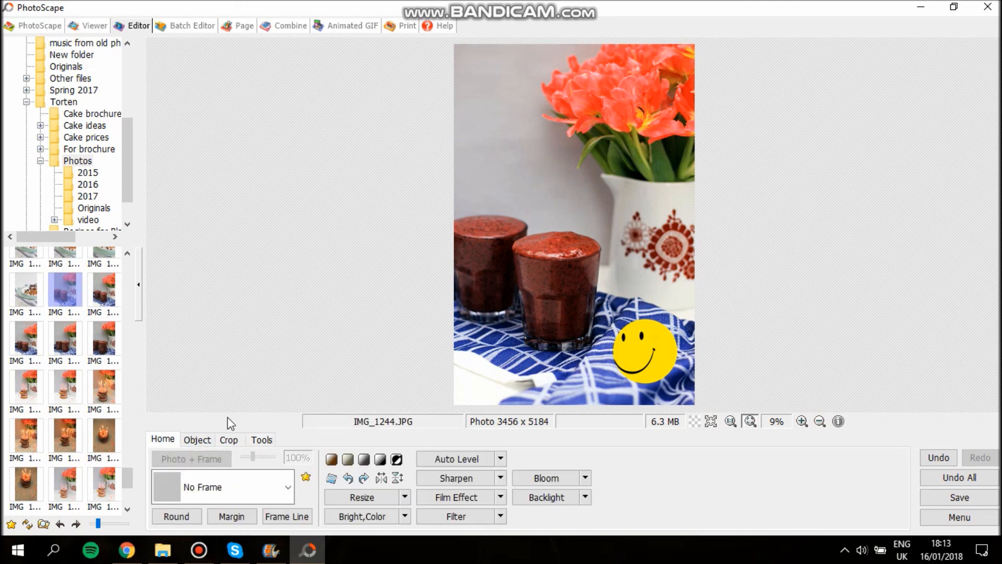
Step: Delete the smiley icon from the photo, leaving its opacity and anchor settings unchanged
left_click(208, 435)
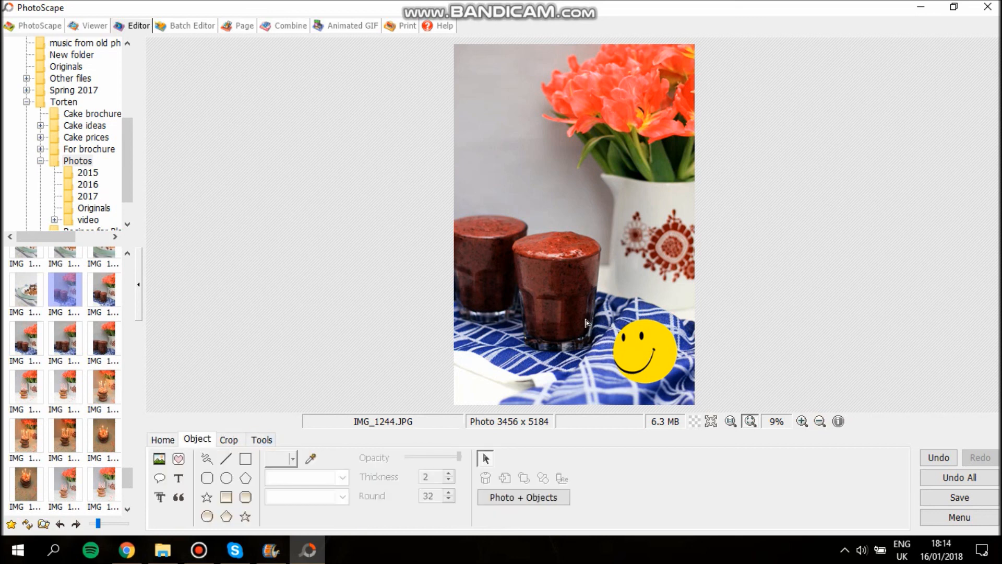
double_click(636, 359)
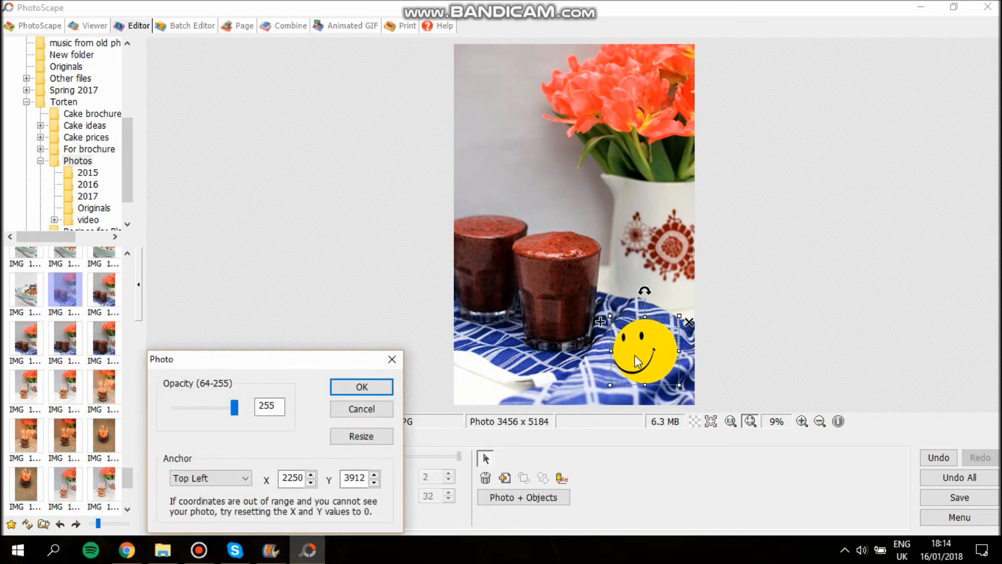
left_click(393, 359)
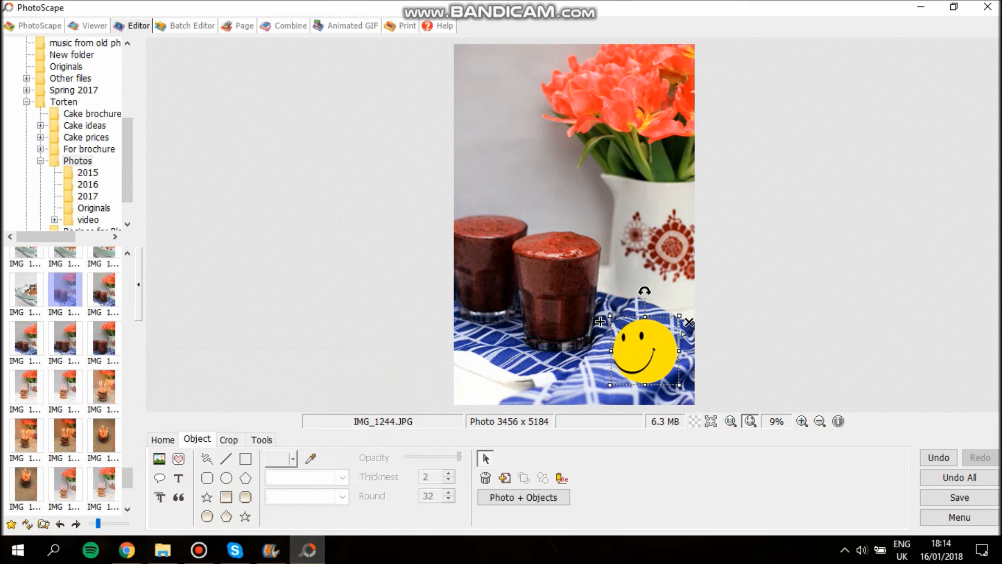
left_click(689, 322)
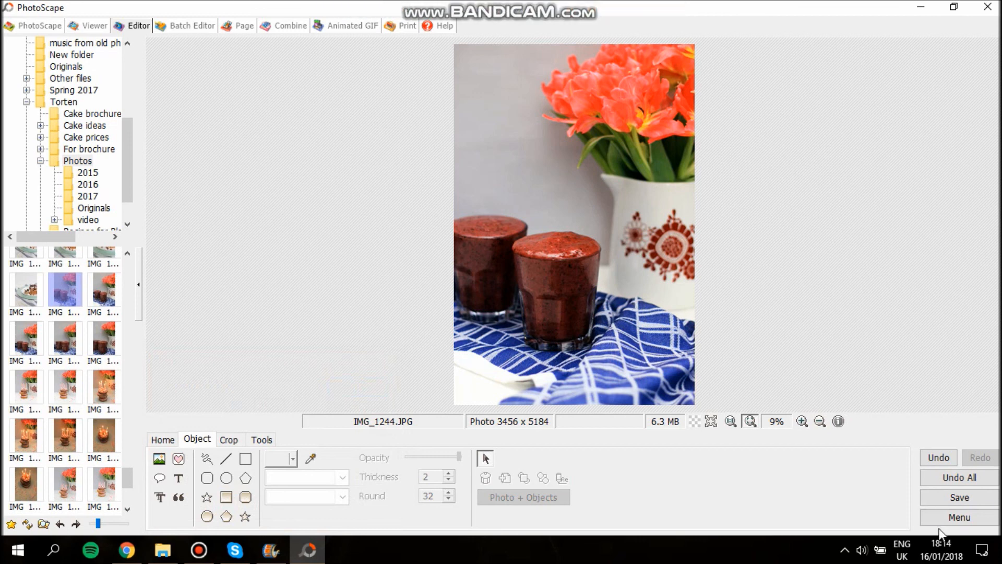
Step: Save the edited photo under its existing name IMG_1244.JPG at 100% JPEG quality, with a backup of the original
left_click(959, 499)
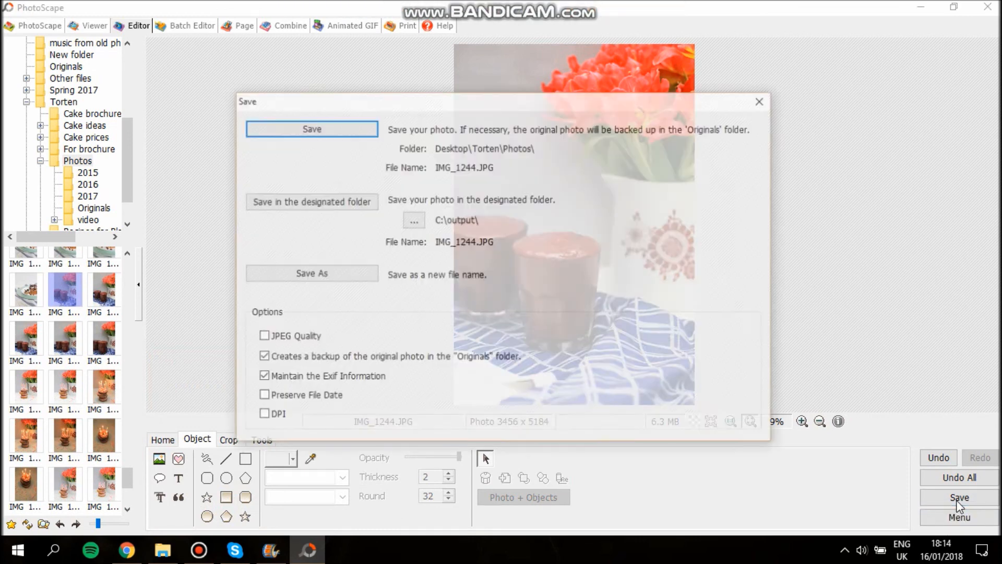
left_click(310, 129)
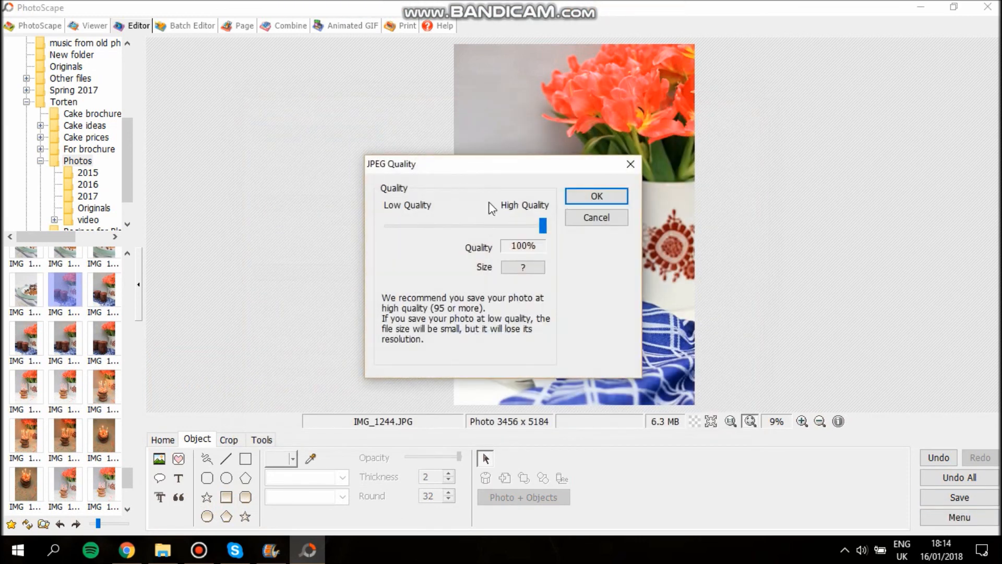
left_click(596, 194)
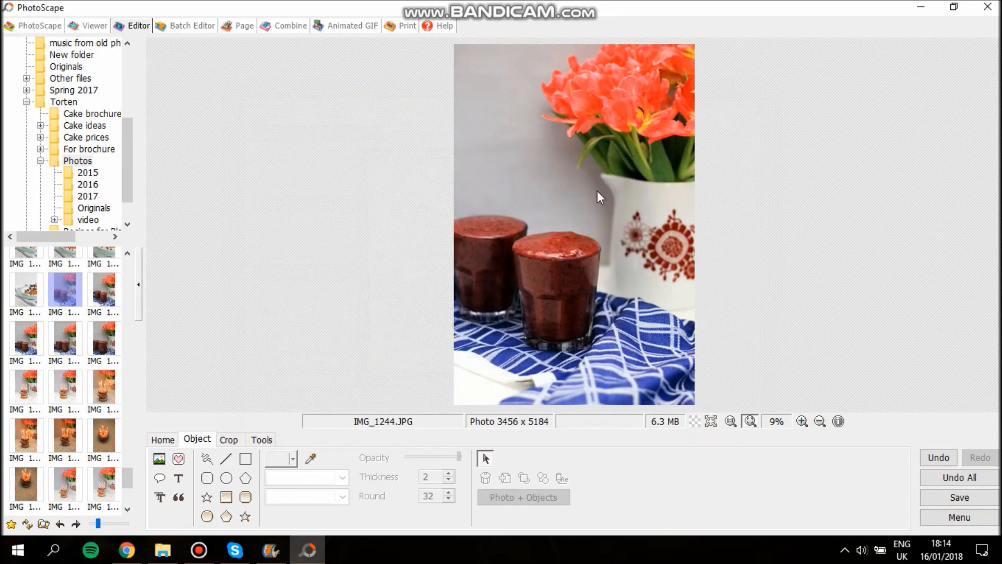